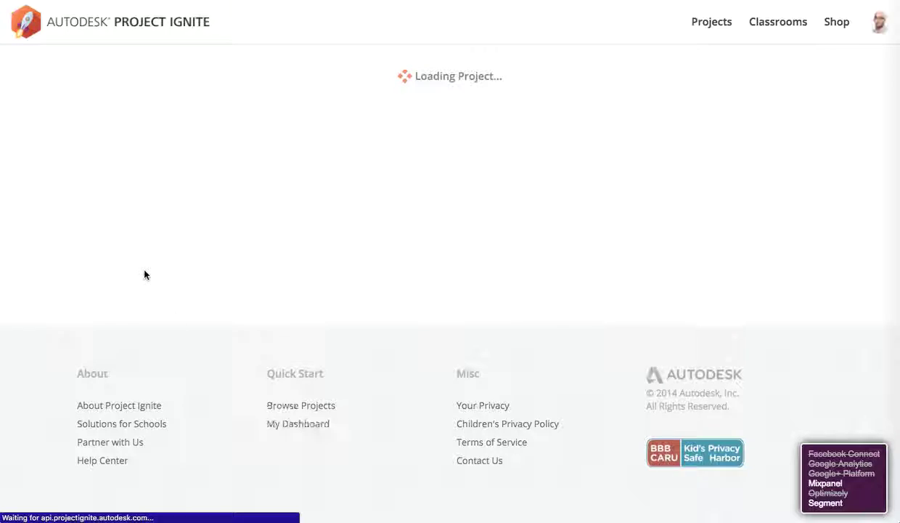
Restart lesson 3, Suspension Bridge, from the architecture project's lesson list.
scroll(91, 347, down, 5)
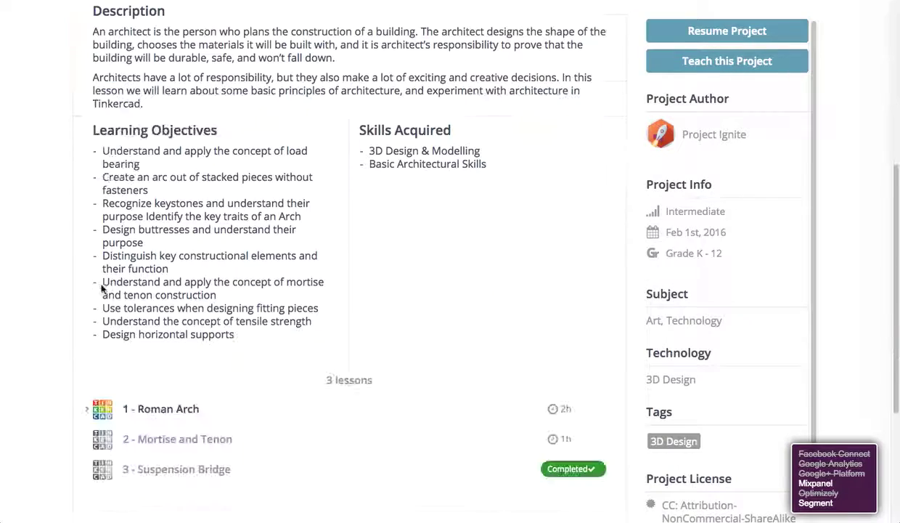
scroll(161, 282, down, 3)
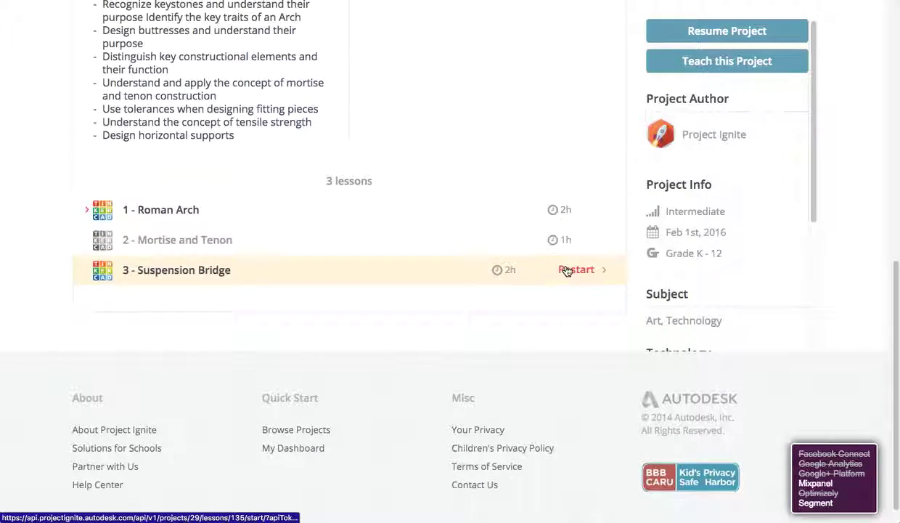
click(566, 268)
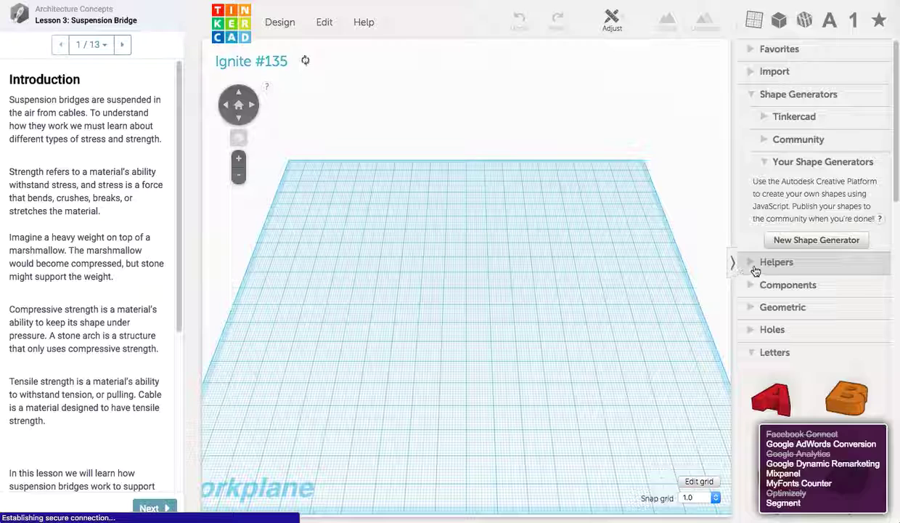
Collapse the Your Shape Generators section, read the lesson's Introduction, and advance to the Learn the Parts page.
click(762, 164)
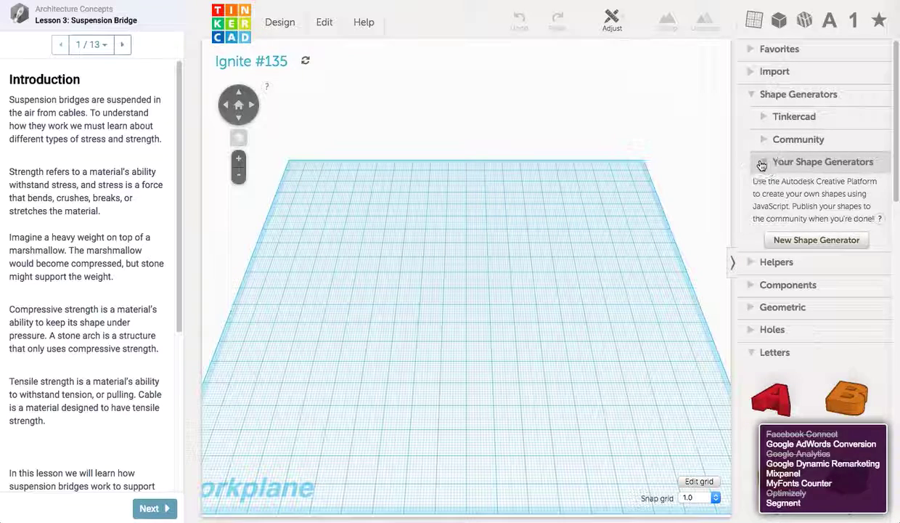
scroll(76, 226, down, 1)
scroll(76, 225, down, 1)
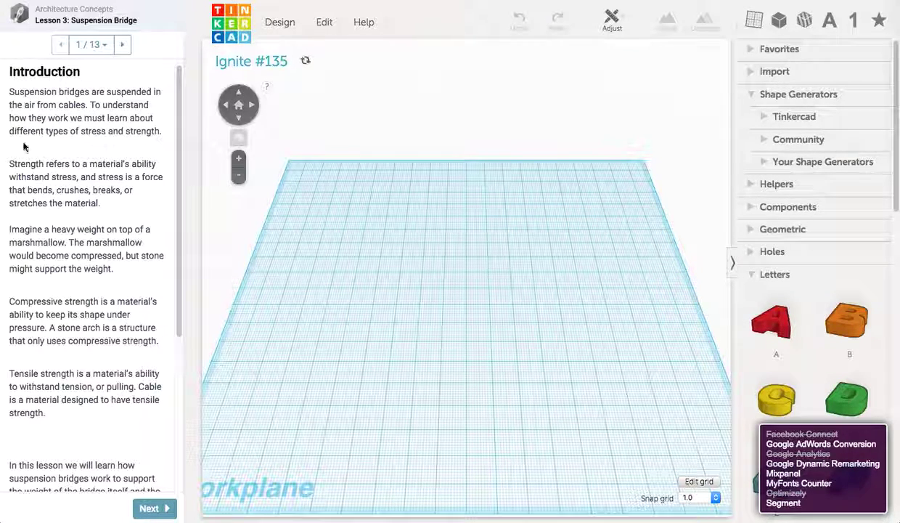
drag(178, 169, 191, 276)
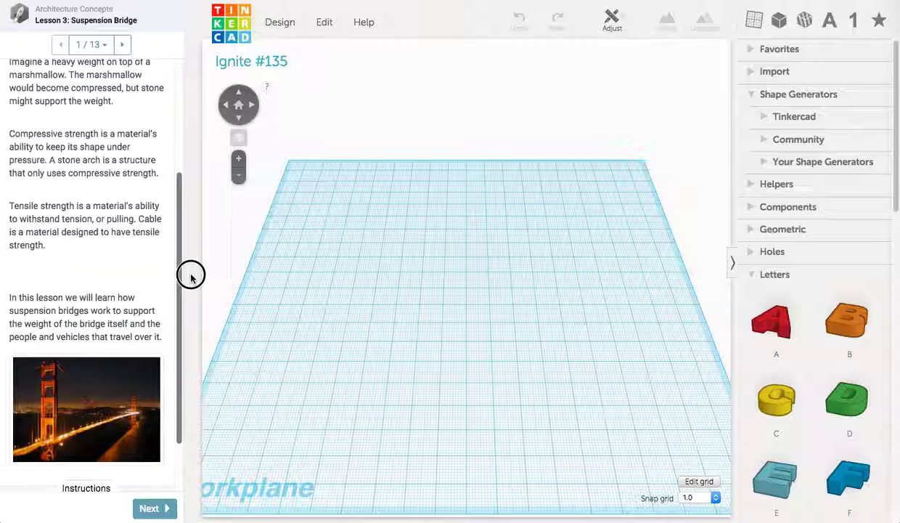
drag(191, 276, 191, 278)
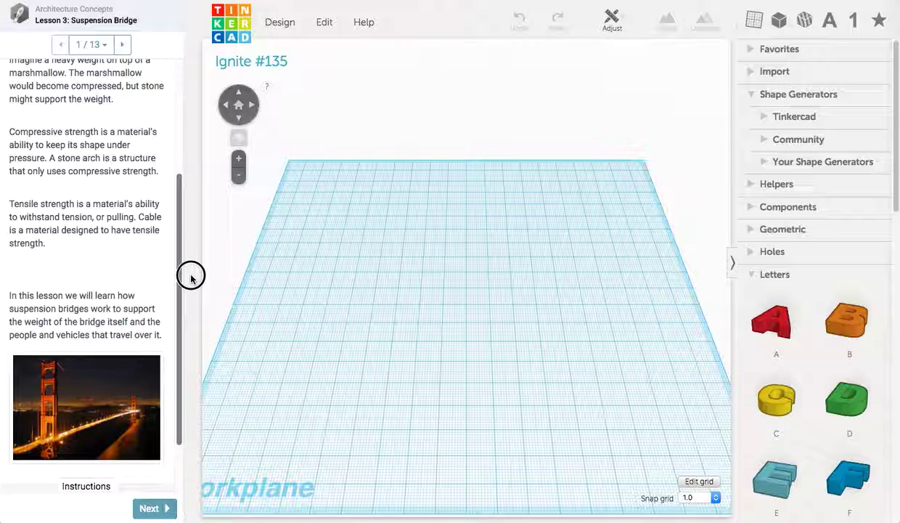
drag(191, 277, 186, 347)
click(151, 509)
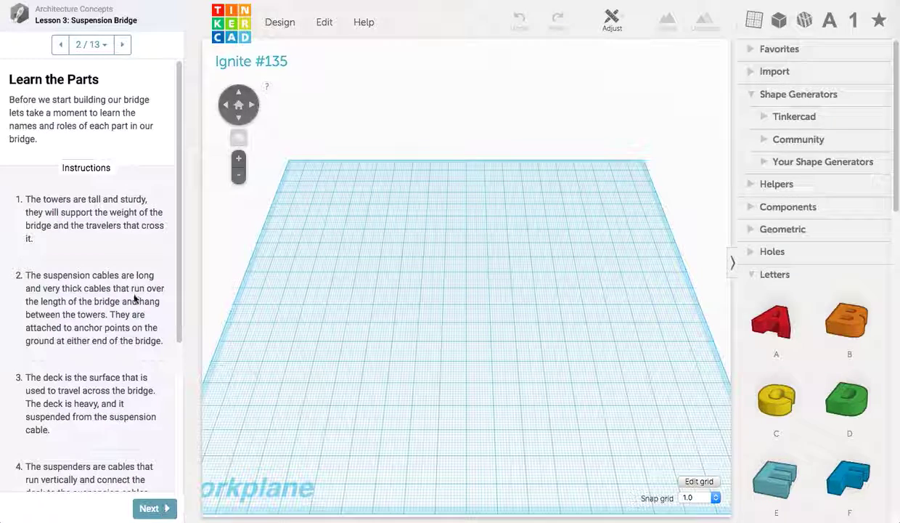
Read the descriptions of the bridge parts and continue to the Site survey page.
drag(178, 143, 179, 148)
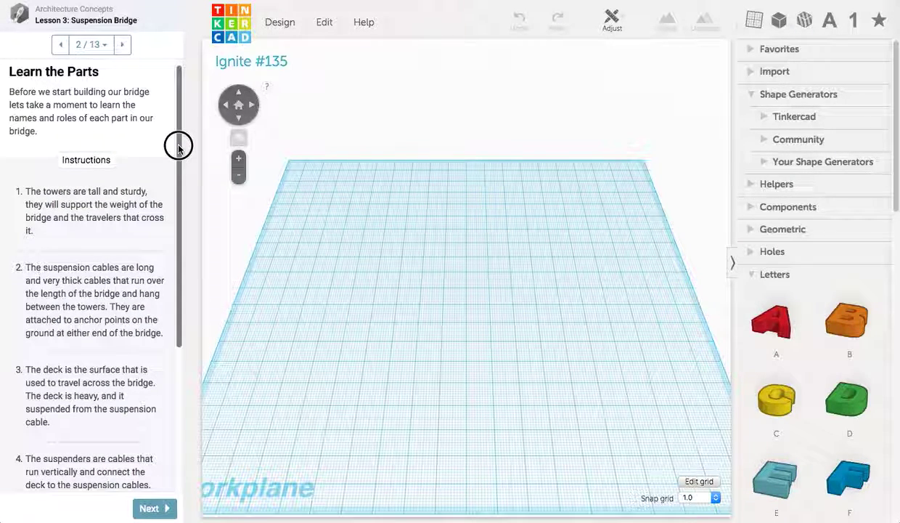
drag(179, 149, 178, 160)
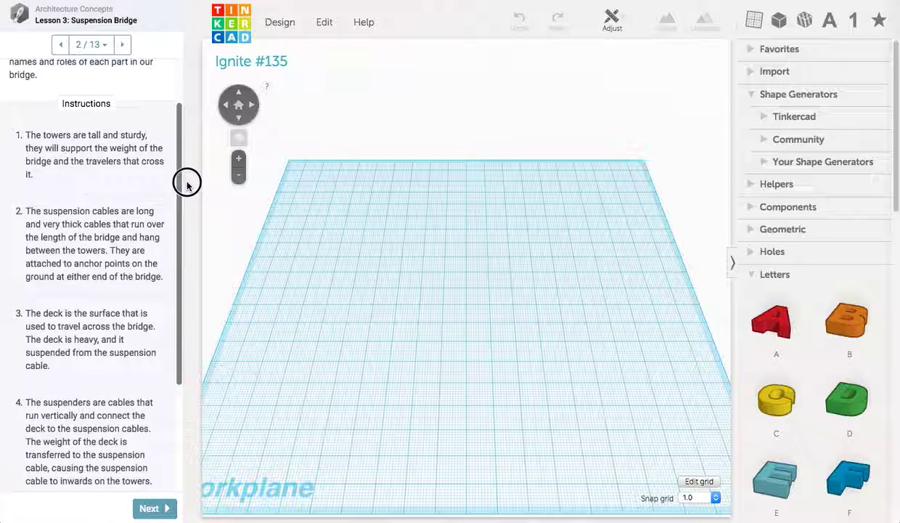
drag(188, 188, 181, 294)
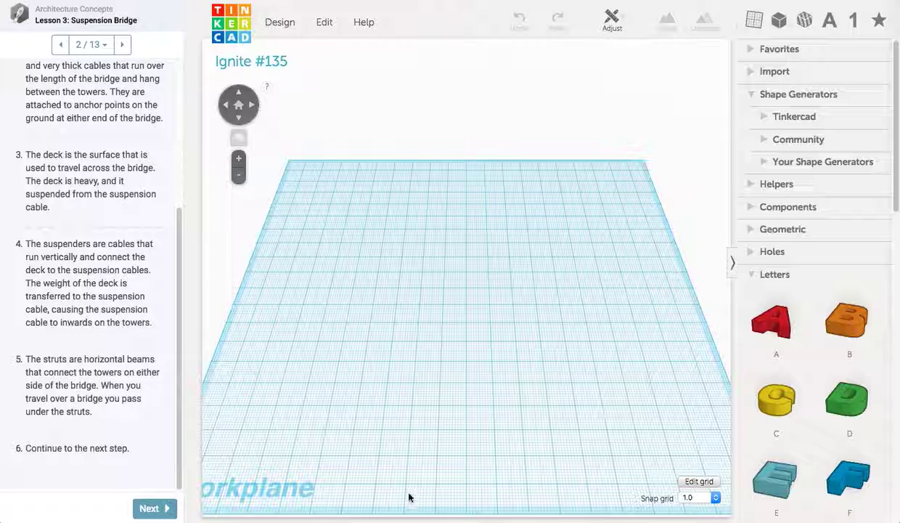
click(171, 506)
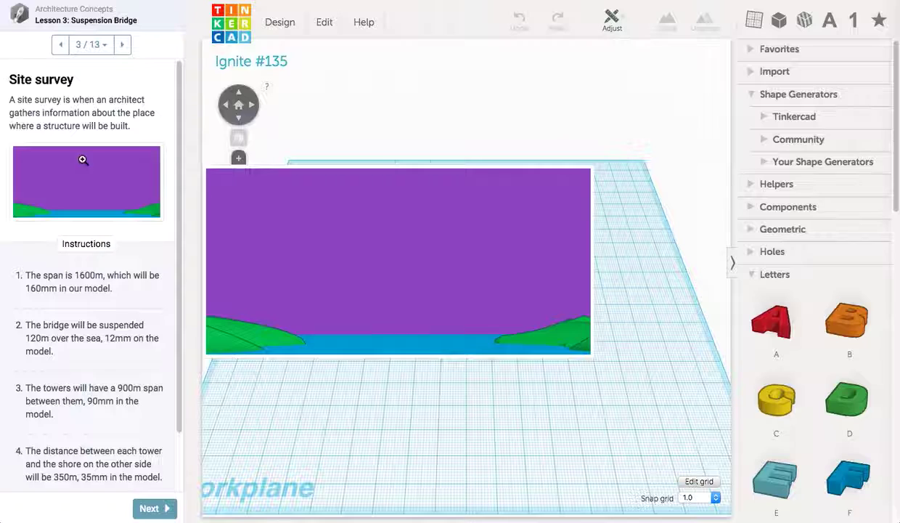
Read the Site survey page's span and tower distances for the model and continue to the Make the Towers page.
drag(19, 97, 178, 210)
click(156, 129)
drag(24, 210, 131, 228)
click(97, 230)
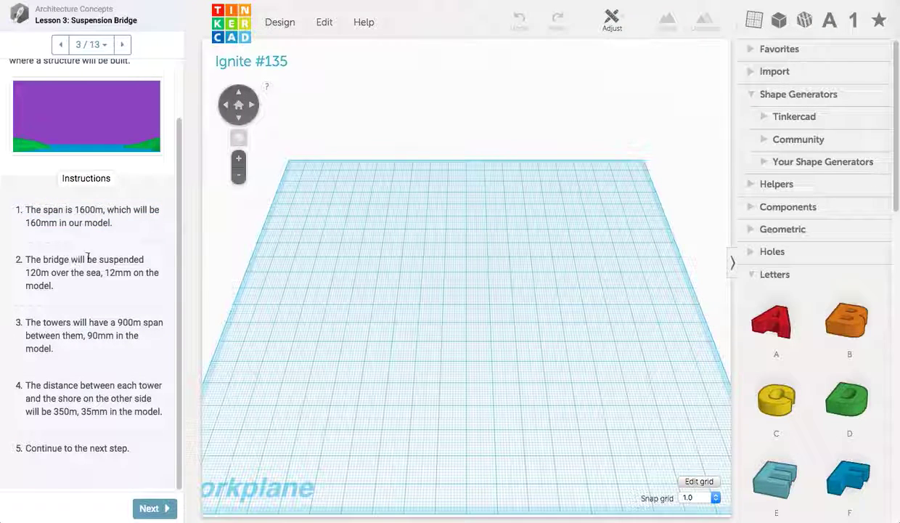
drag(106, 208, 133, 221)
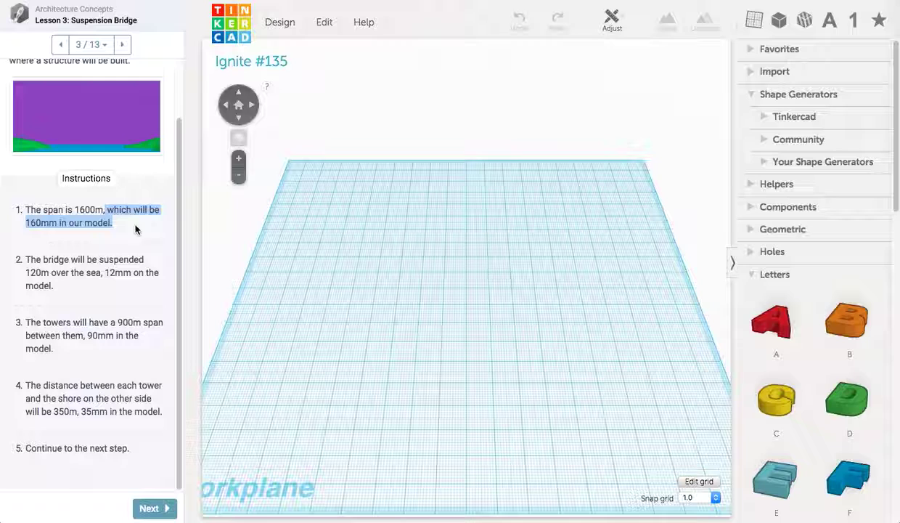
click(134, 222)
drag(58, 223, 27, 224)
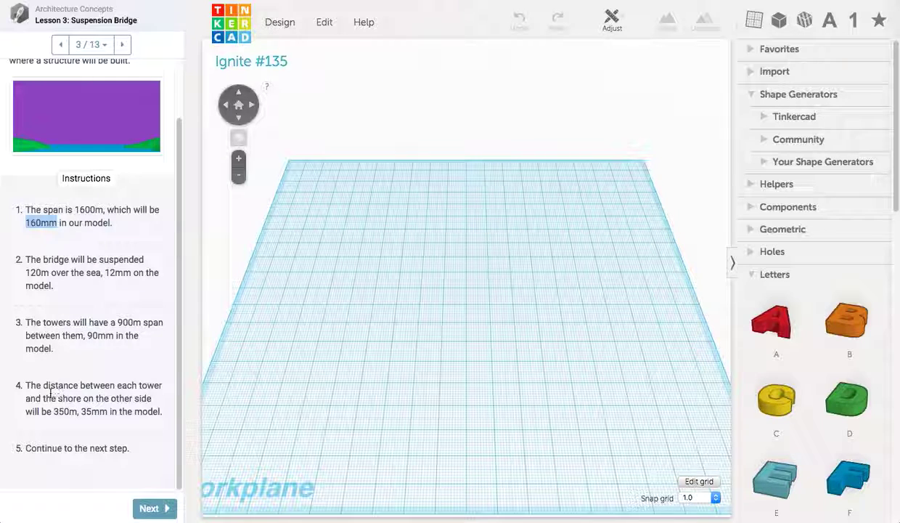
drag(36, 384, 158, 412)
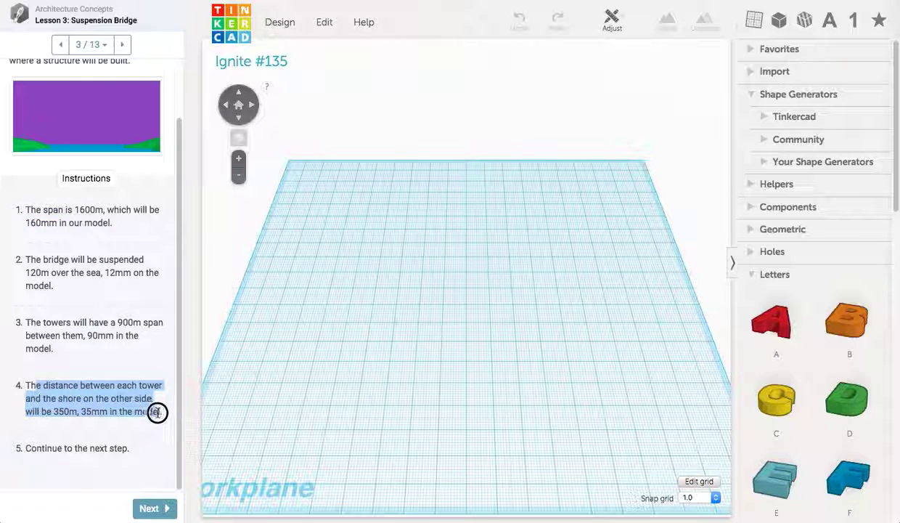
click(146, 410)
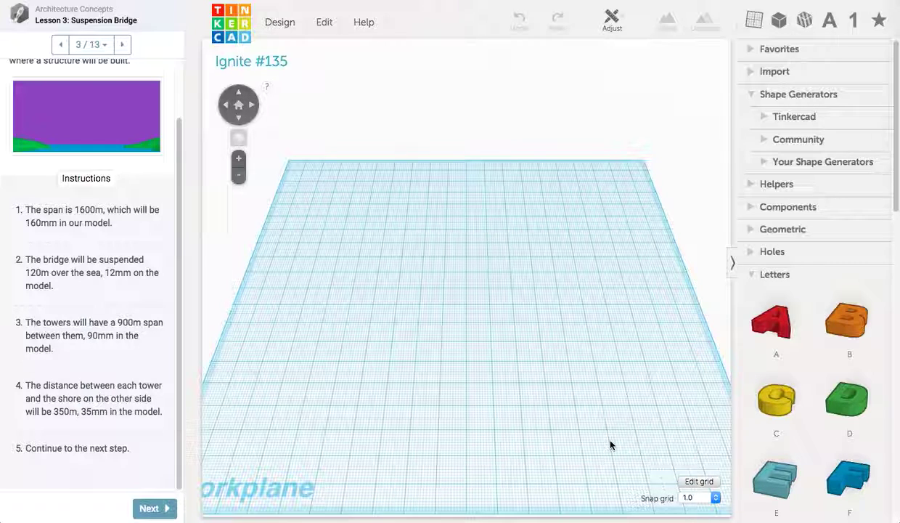
click(150, 509)
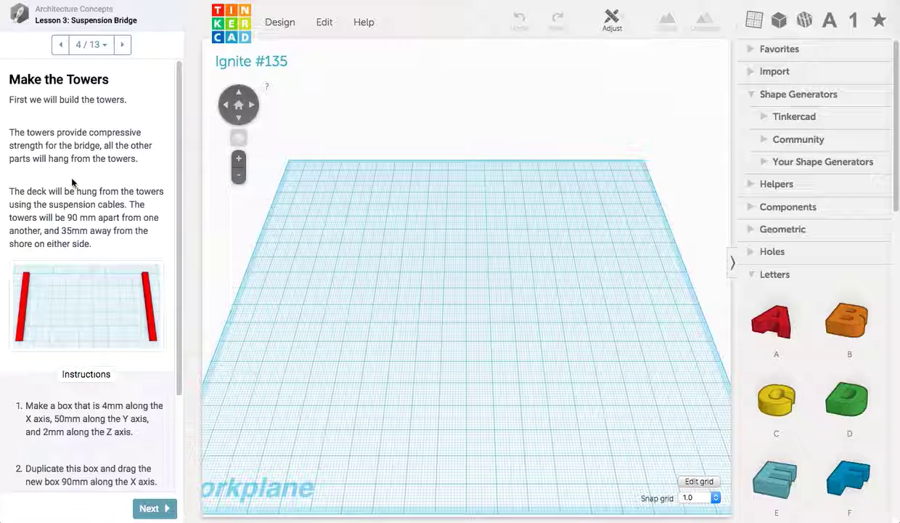
Examine the Make the Towers page for the tower spacing, the reference picture and the box instructions.
drag(26, 190, 163, 227)
scroll(155, 242, down, 2)
mouse_move(157, 238)
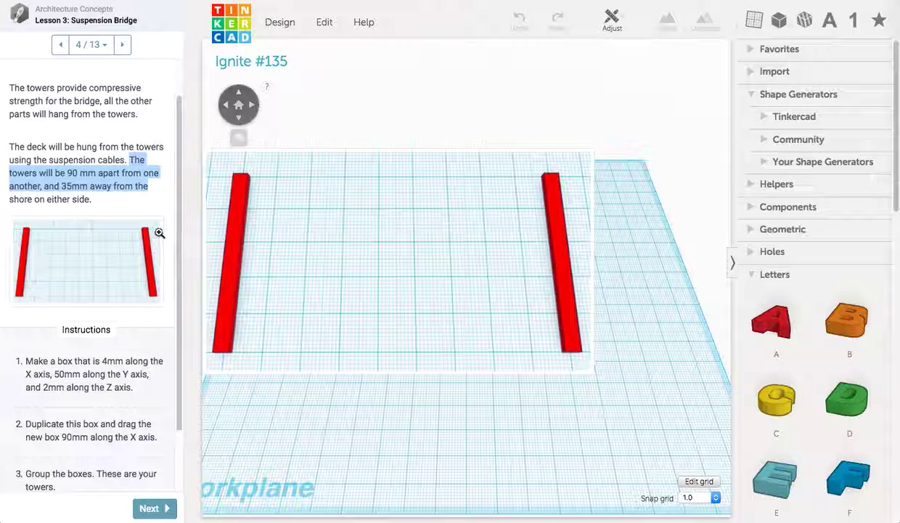
scroll(138, 239, down, 2)
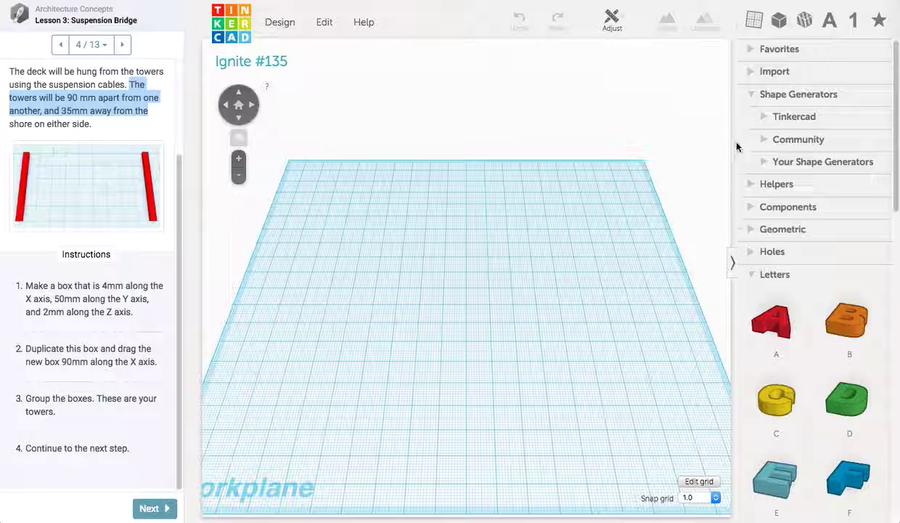
Collapse the Letters shapes, expand the Geometric ones, and place a red box near the workplane's left edge.
click(753, 276)
click(750, 230)
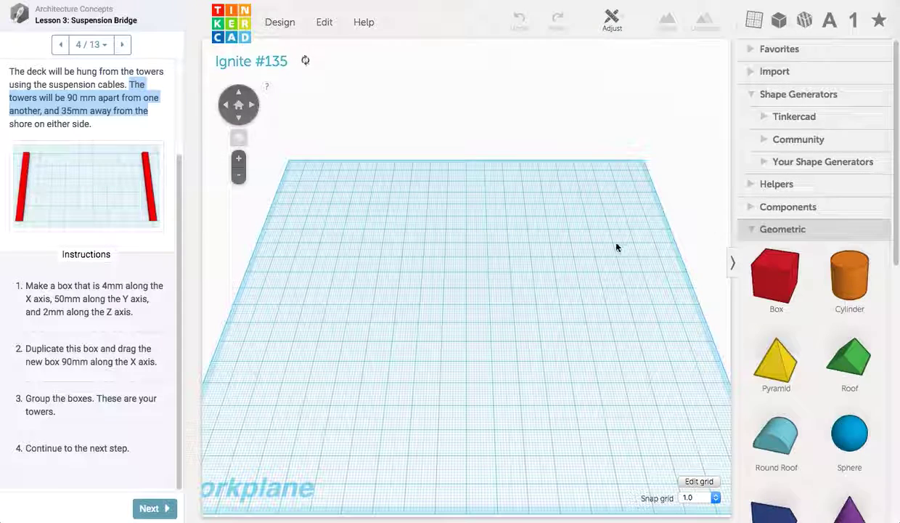
drag(775, 276, 301, 255)
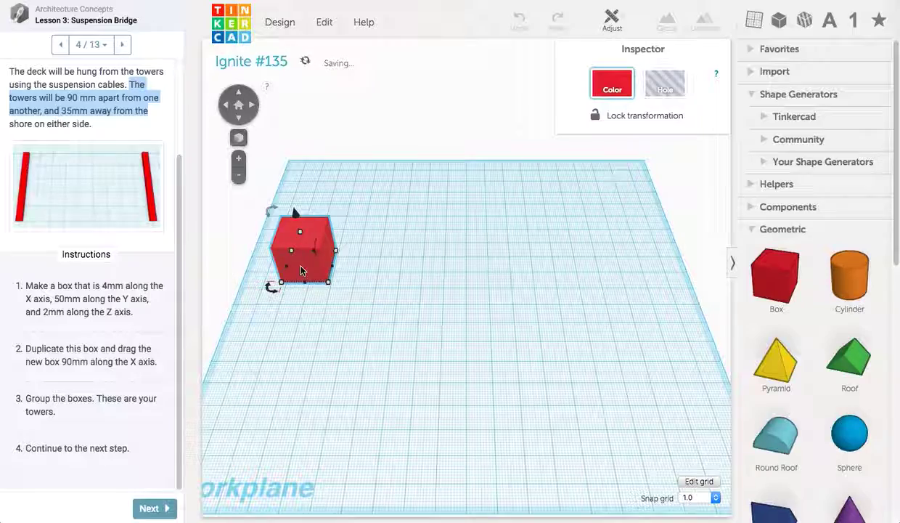
mouse_move(345, 289)
right_down()
mouse_move(361, 292)
mouse_move(385, 266)
mouse_move(446, 241)
mouse_move(338, 264)
mouse_move(329, 283)
mouse_move(352, 299)
mouse_move(298, 269)
right_up()
click(298, 265)
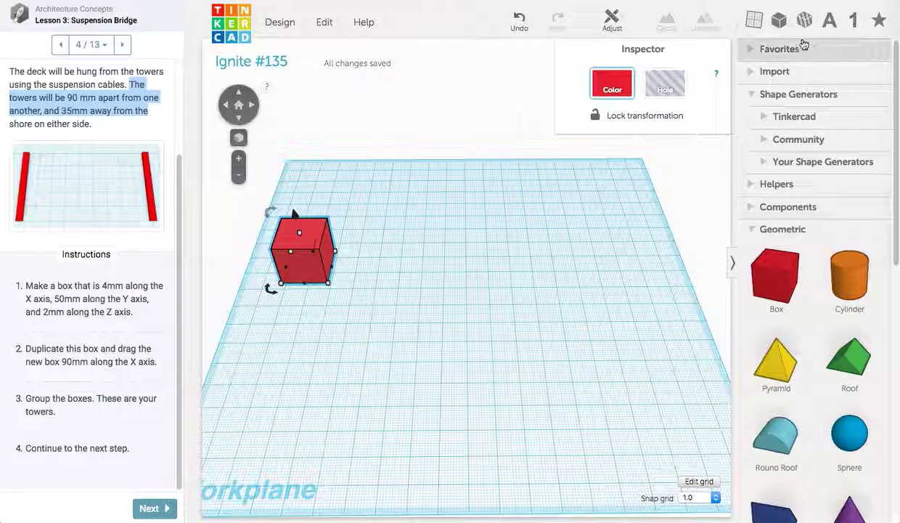
Place a ruler on the workplane behind and to the right of the box to show its dimensions.
click(755, 21)
drag(844, 96, 456, 196)
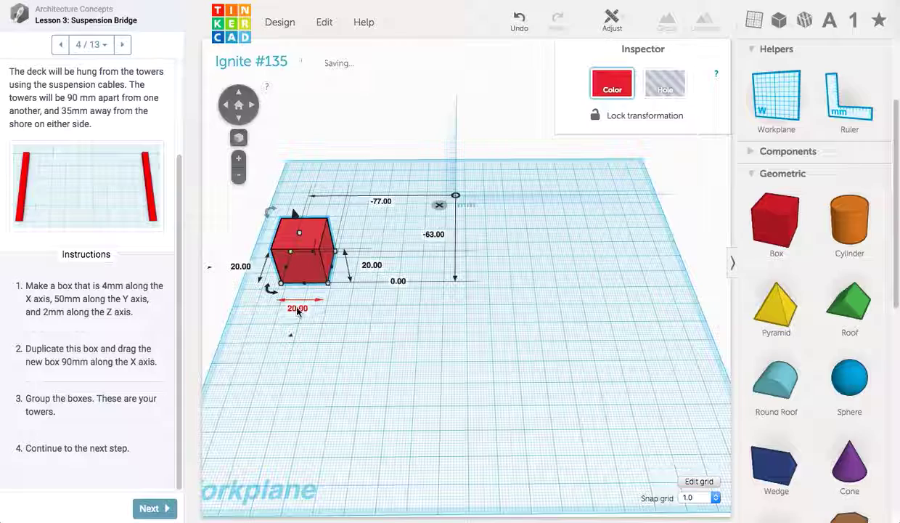
scroll(308, 320, up, 2)
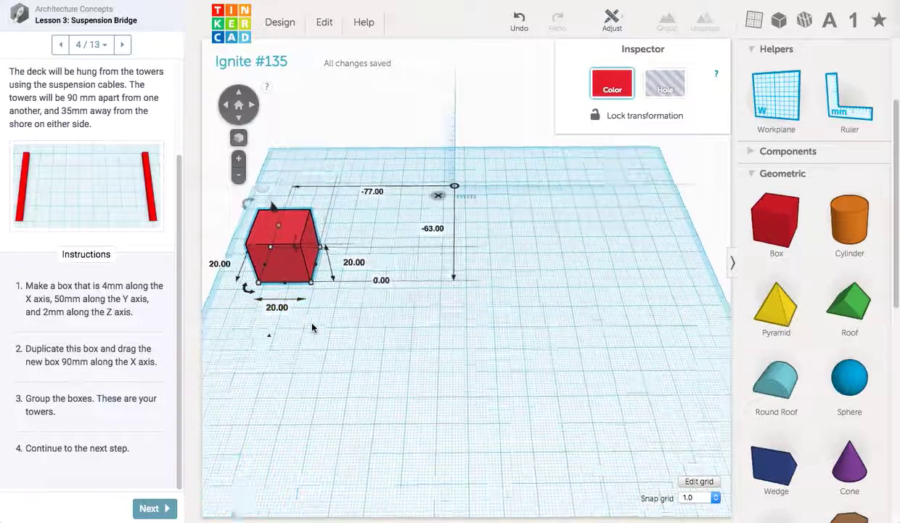
scroll(295, 315, down, 2)
Set the box's dimensions to 4 mm along X, 2 mm high and 50 mm along Y.
click(296, 310)
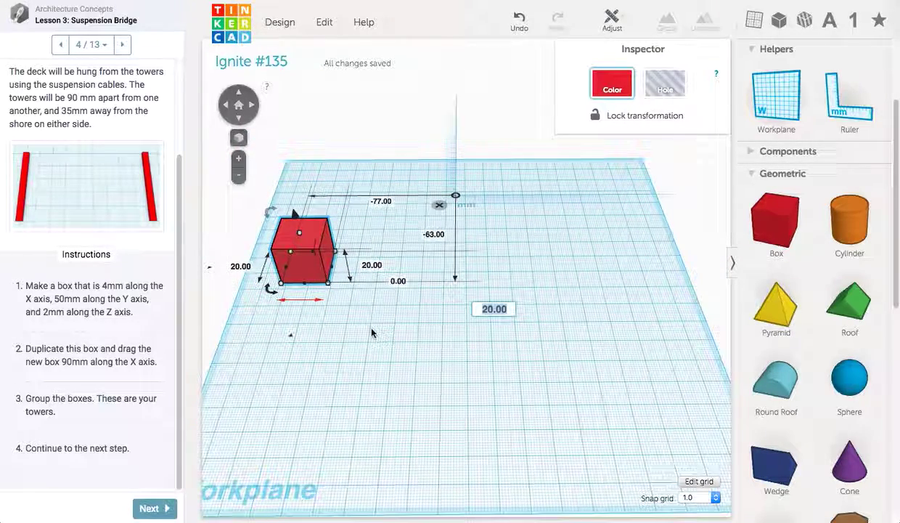
text(4)
key(Return)
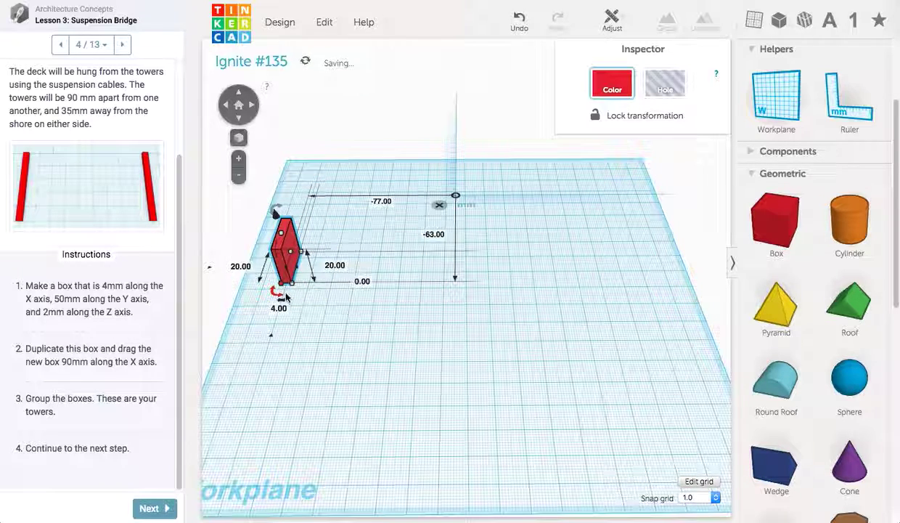
click(336, 265)
text(2)
key(Return)
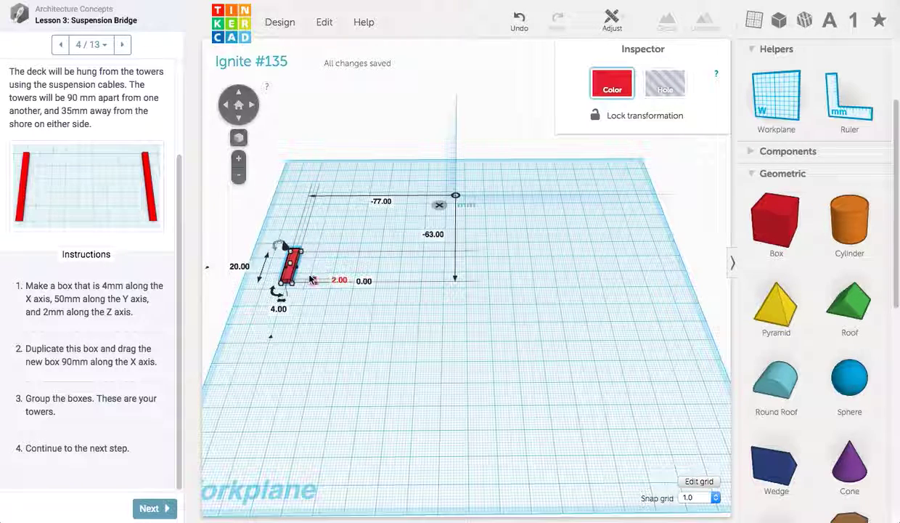
click(242, 267)
text(50)
key(Return)
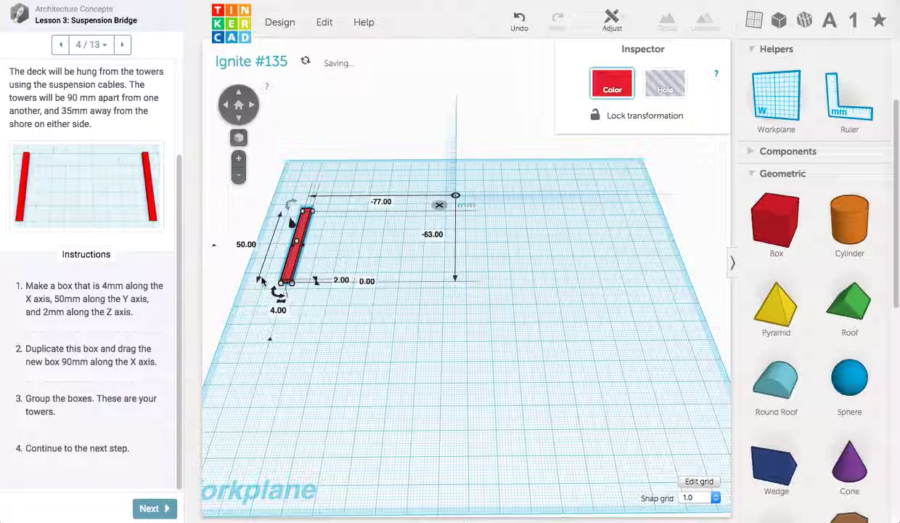
Move the box forward on the workplane to ruler offsets of -75 and -85 mm.
drag(290, 258, 285, 286)
click(580, 291)
right_drag(581, 291, 327, 286)
click(327, 286)
middle_drag(575, 251, 555, 259)
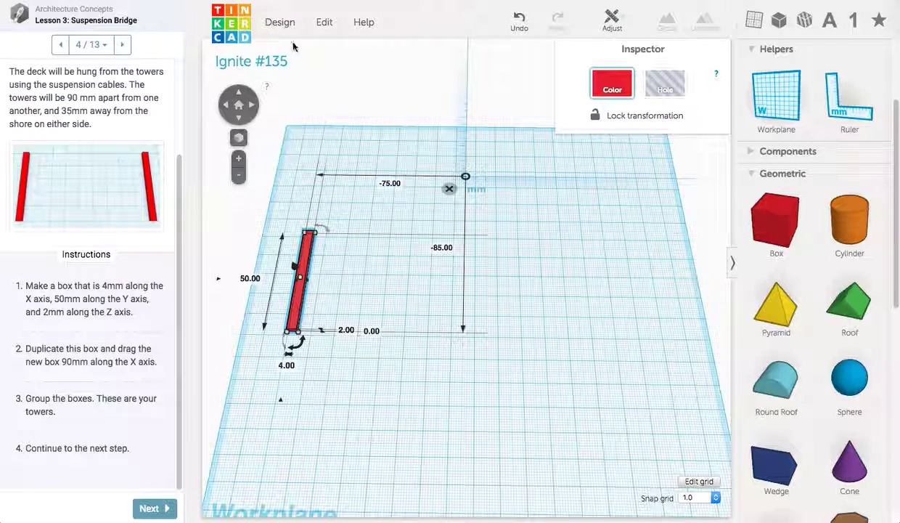
Duplicate the tower box and move the copy along the X axis to a ruler offset of -47 mm.
click(320, 24)
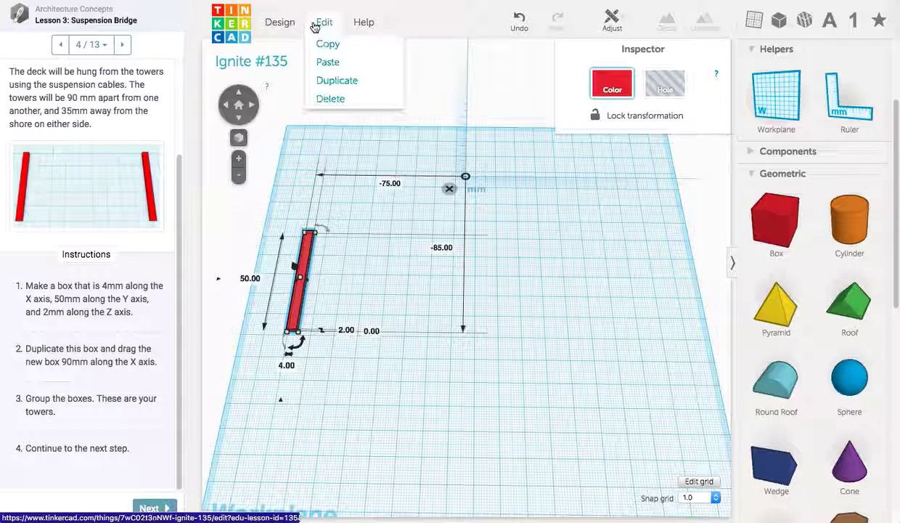
click(305, 259)
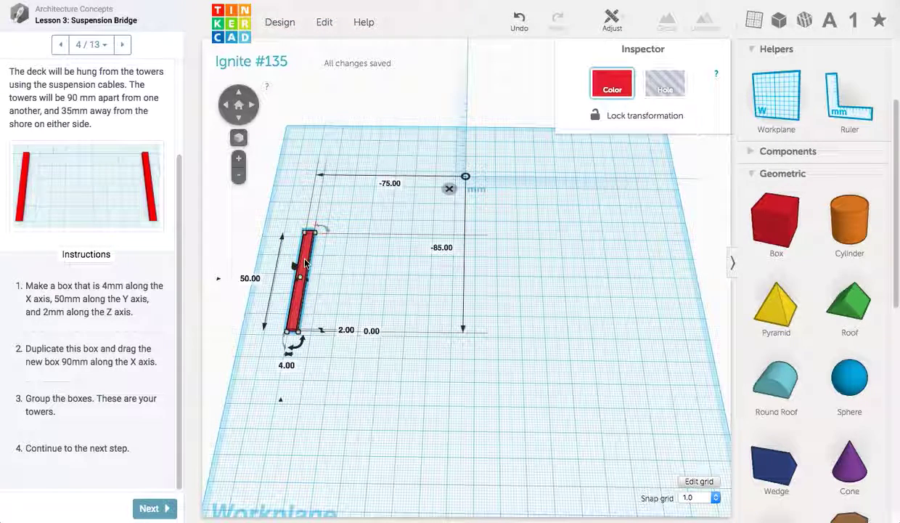
key(Right)
key(ctrl+d)
key(Right)
key(Right)
key(Right)
key(Right)
key(Right)
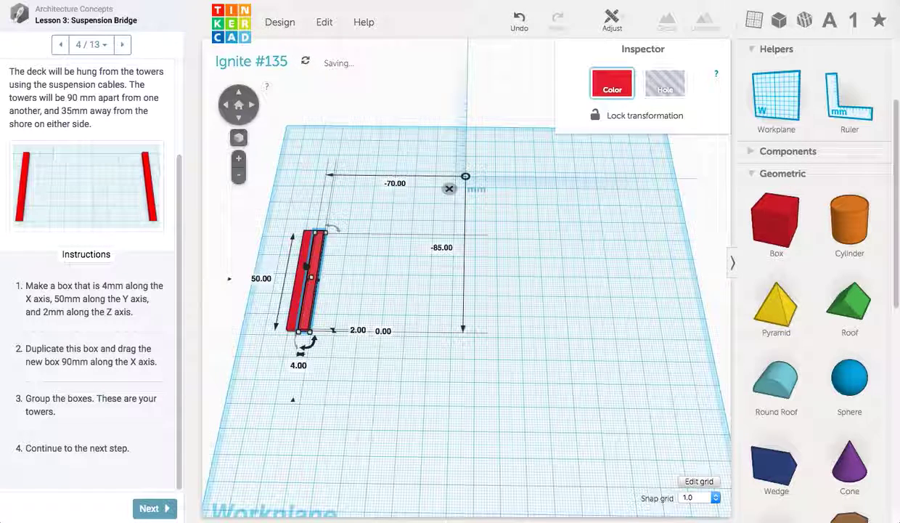
key(Right)
key(Right)
key(Right)
key(Right)
key(Right)
key(Right)
key(Right)
key(Right)
key(Right)
key(Right)
key(Right)
key(Right)
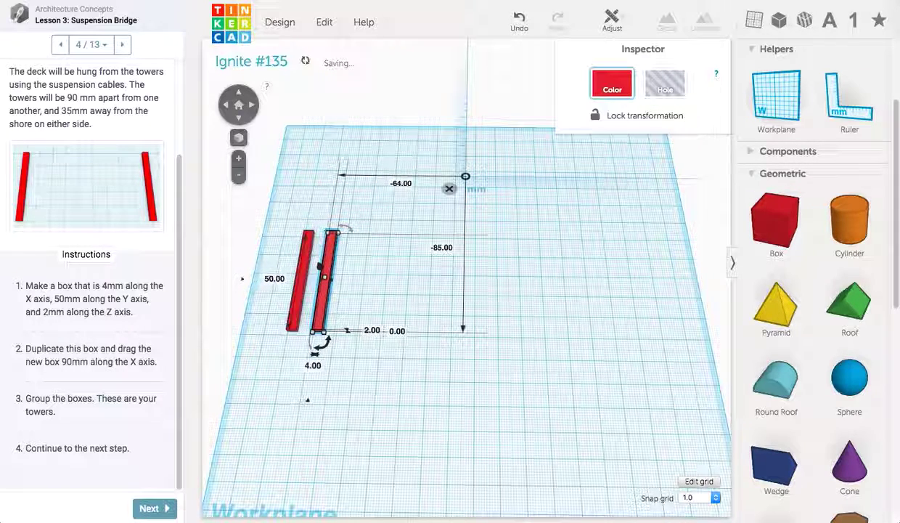
key(Right)
key(Right)
key(Right)
key(Right)
key(Right)
key(Right)
key(Right)
key(Right)
key(Right)
key(Right)
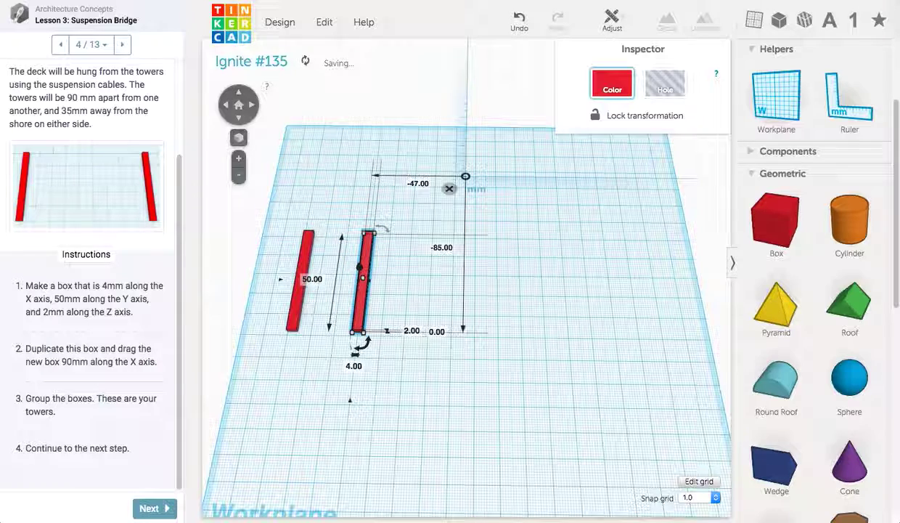
Relocate the ruler's origin to the first box's rear inner corner and move the copy 90 mm from it along X.
drag(471, 181, 318, 231)
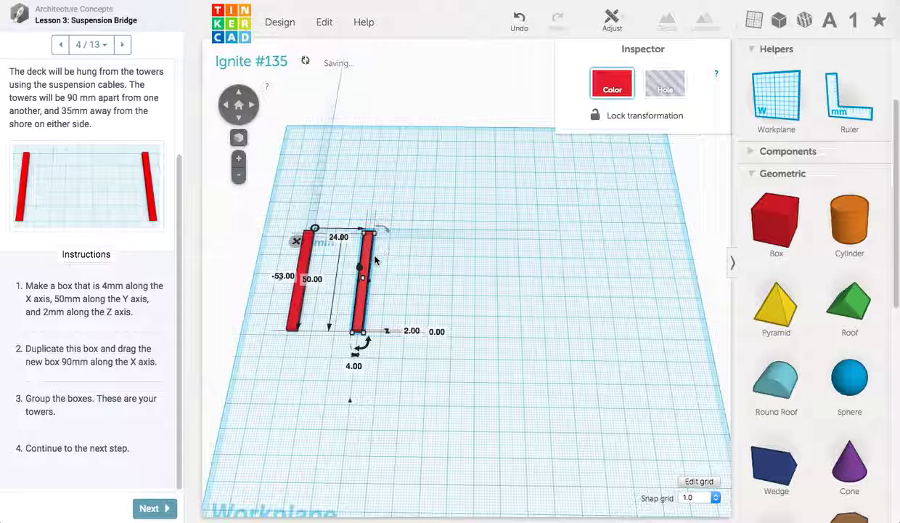
drag(371, 254, 388, 263)
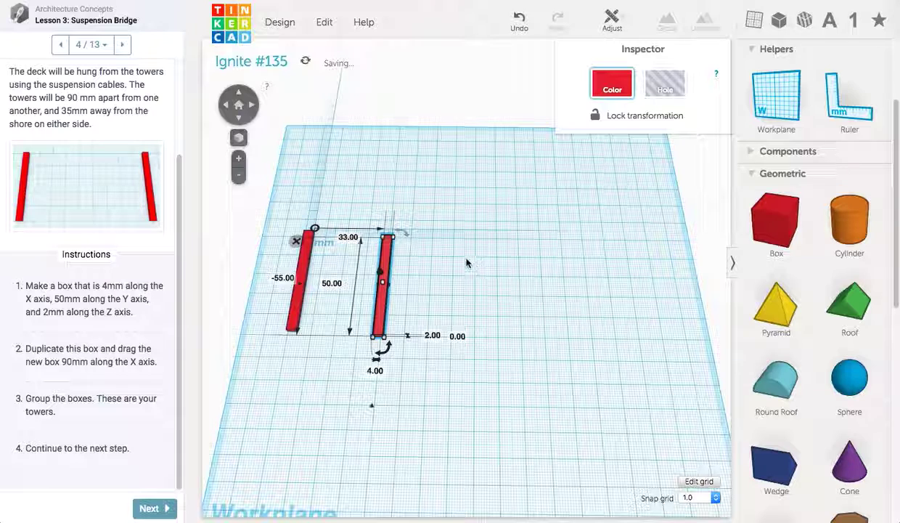
key(ctrl+z)
drag(369, 258, 511, 267)
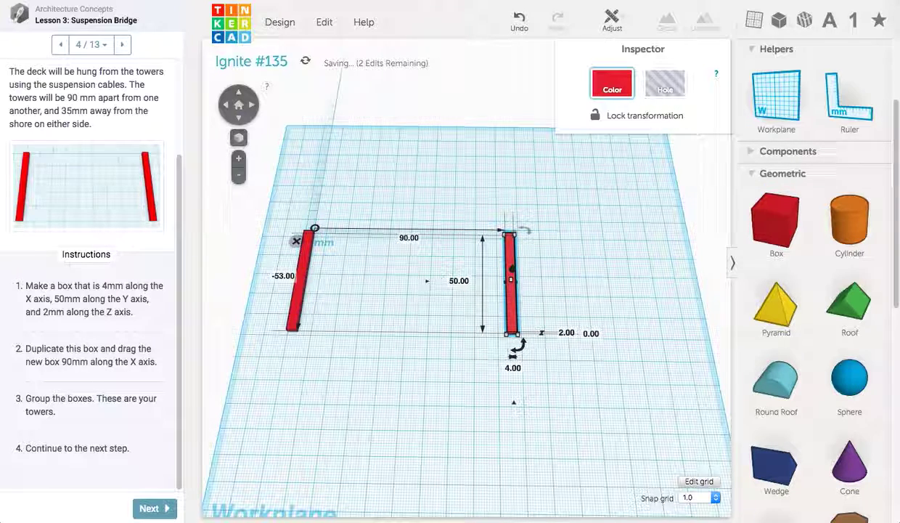
Align the two tower boxes by their centres along the Y axis.
right_drag(320, 249, 305, 280)
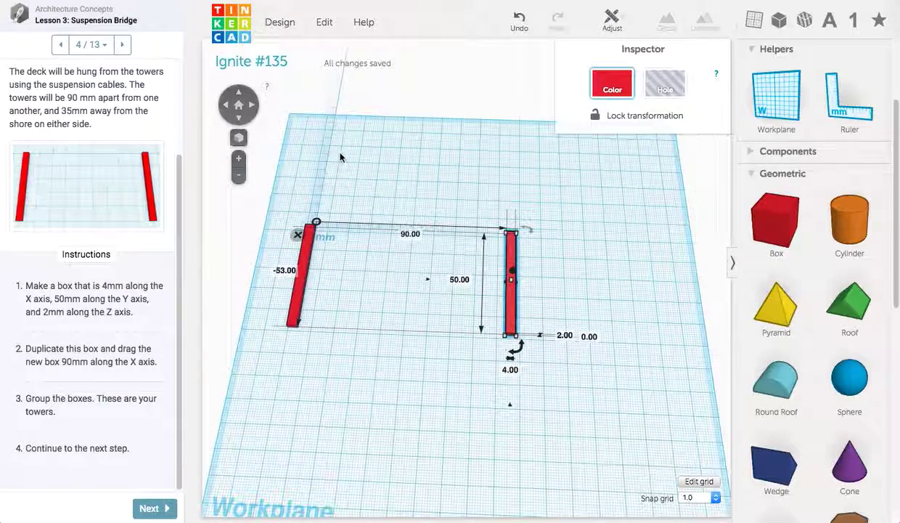
click(296, 189)
drag(296, 192, 583, 286)
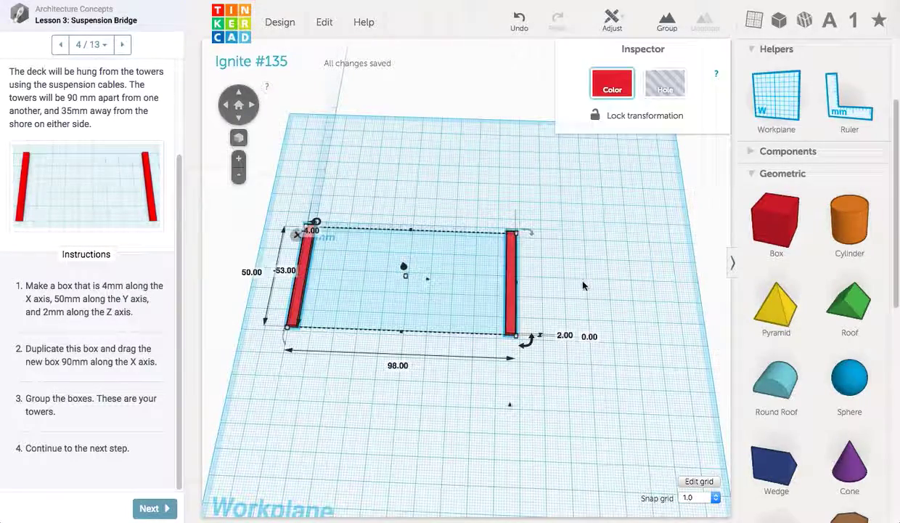
click(614, 20)
click(611, 43)
click(530, 283)
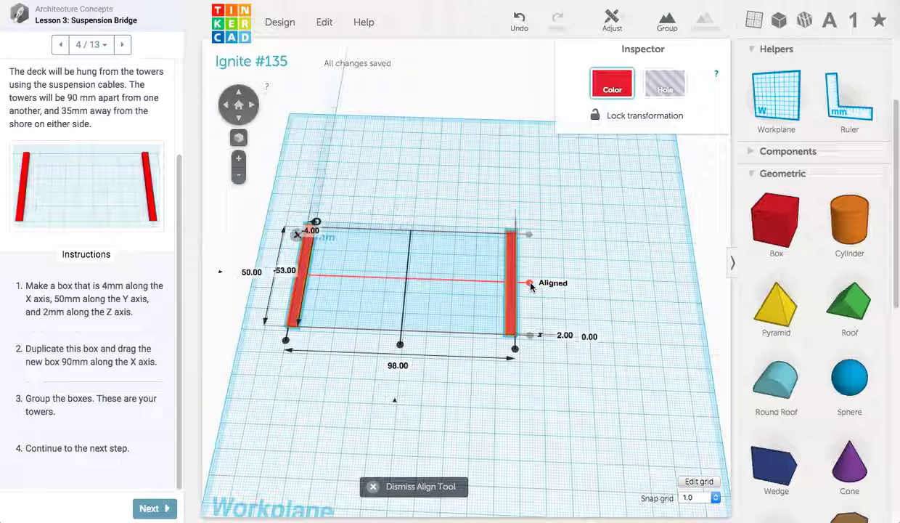
click(623, 411)
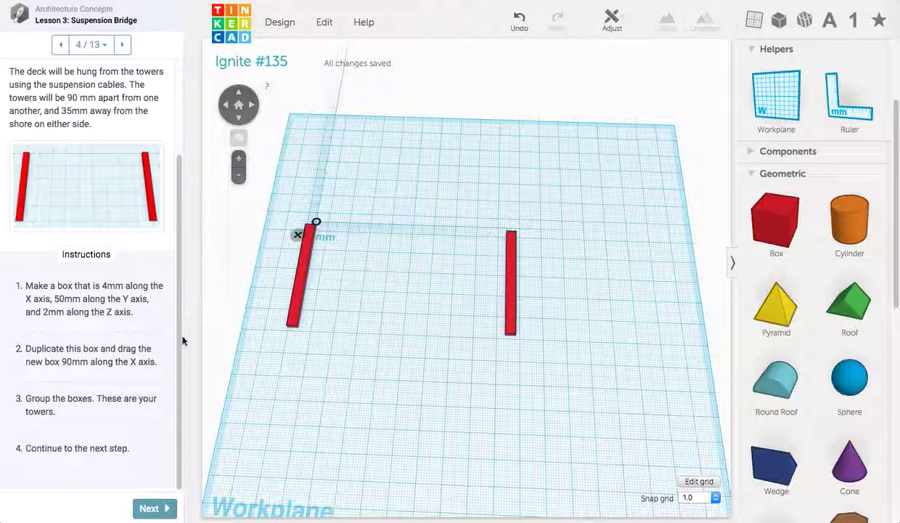
Group the two tower boxes and shift the group to the right along X and slightly forward on the workplane.
drag(551, 380, 271, 285)
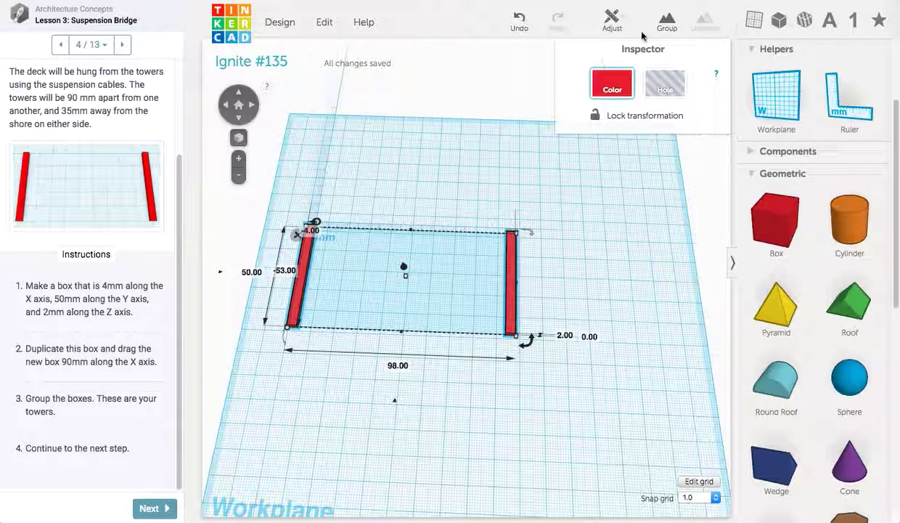
click(668, 28)
drag(514, 270, 583, 278)
click(446, 248)
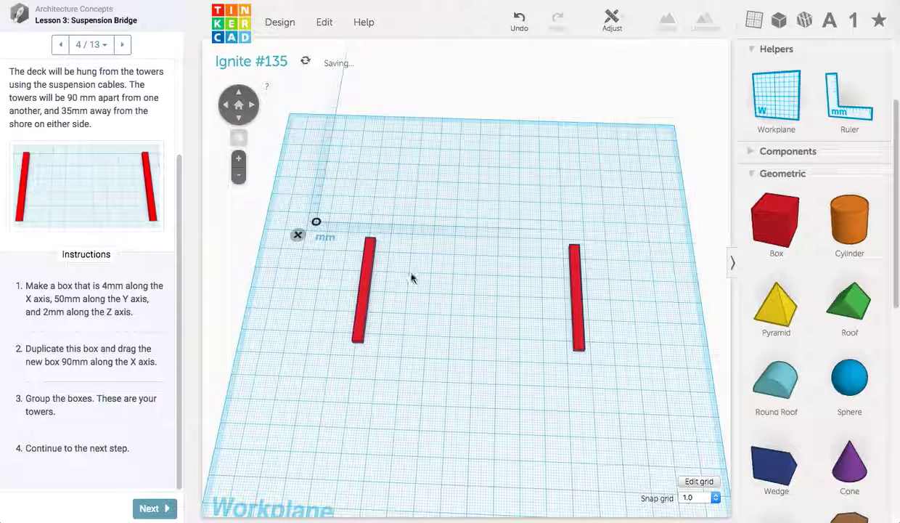
Advance the lesson to step 5, Make the Deck, and place a round roof in front of the left tower.
click(150, 509)
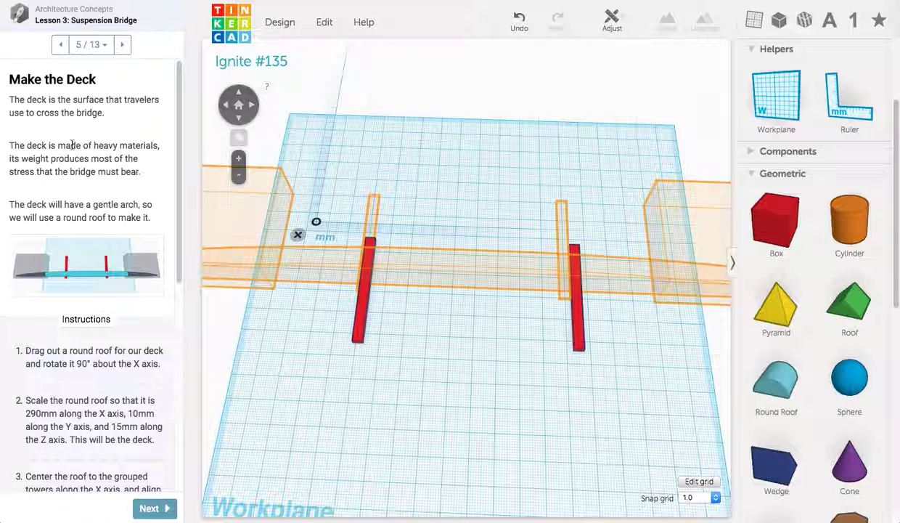
mouse_move(178, 179)
mouse_down()
mouse_move(177, 195)
mouse_move(180, 172)
mouse_up()
scroll(213, 312, down, 5)
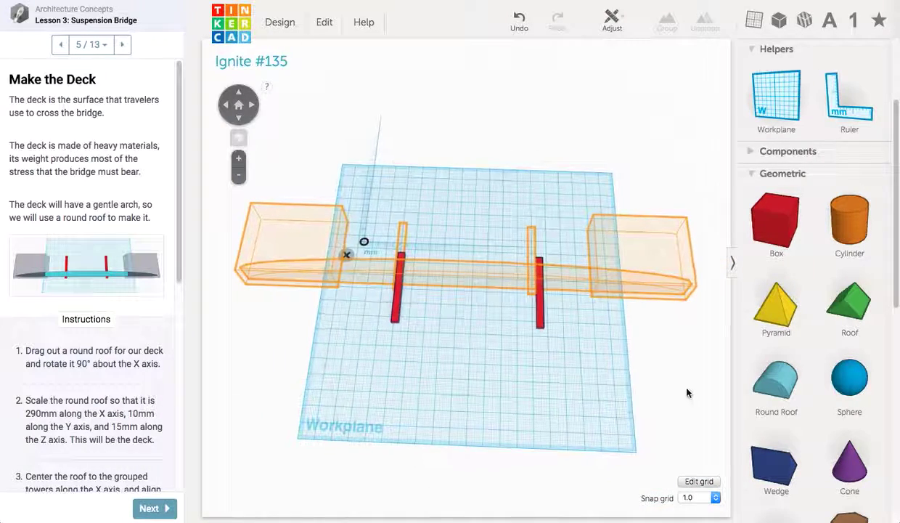
drag(739, 388, 408, 363)
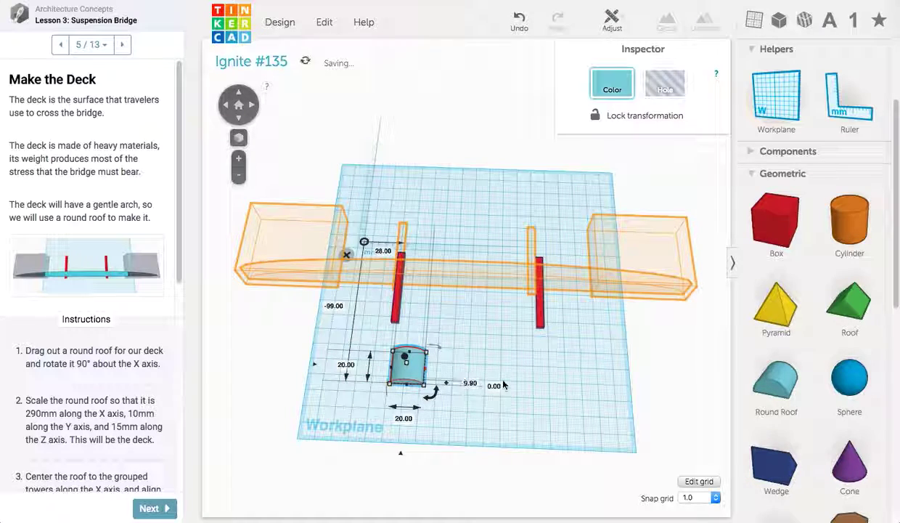
Rotate the round roof 90° about the X axis.
right_drag(350, 359, 340, 293)
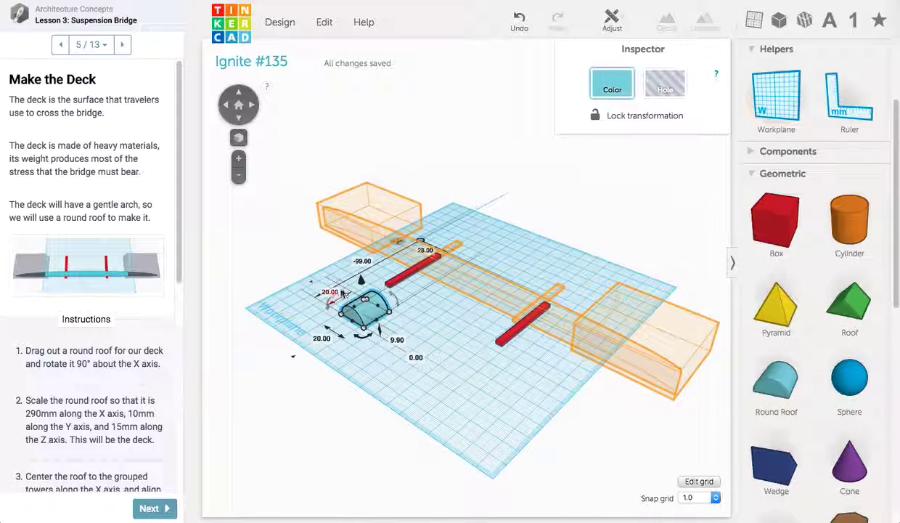
drag(329, 306, 364, 270)
right_drag(356, 310, 374, 419)
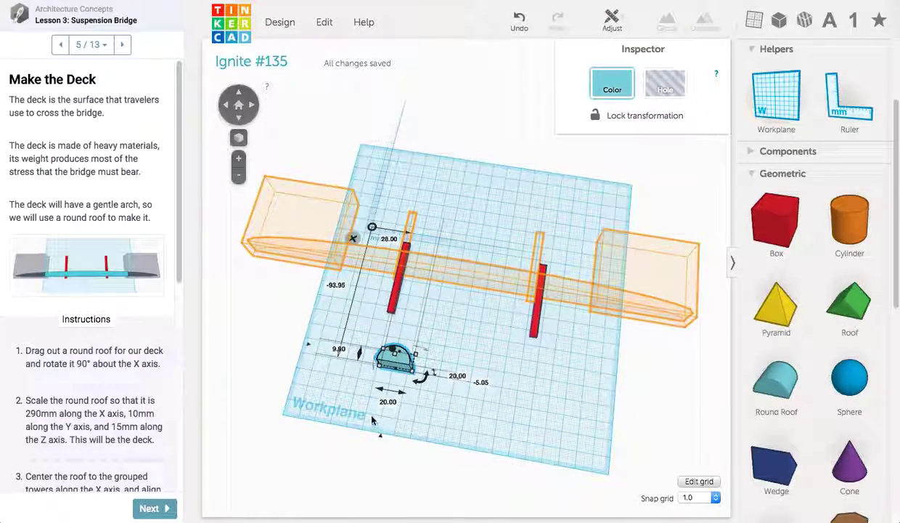
Set the round roof's X length to 290 mm and move it against the towers' front ends at ruler offsets of -78 and -71 mm.
right_drag(378, 419, 397, 401)
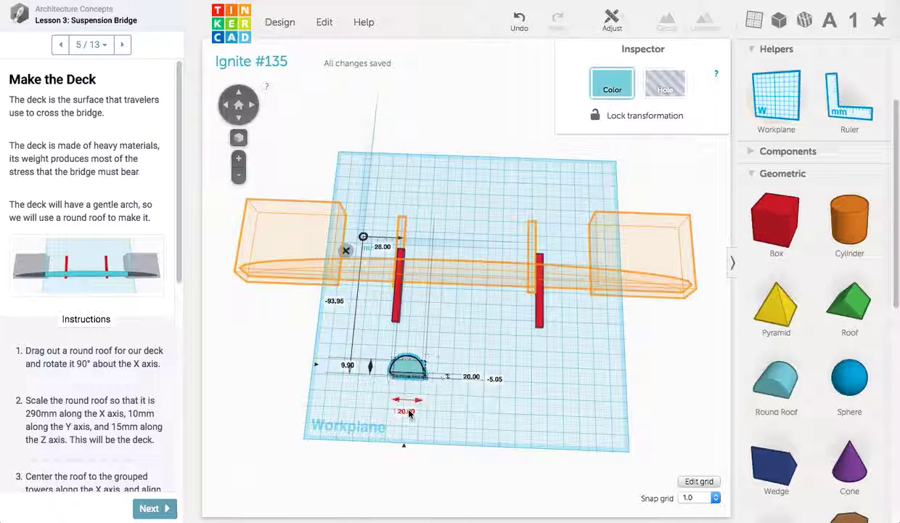
click(406, 411)
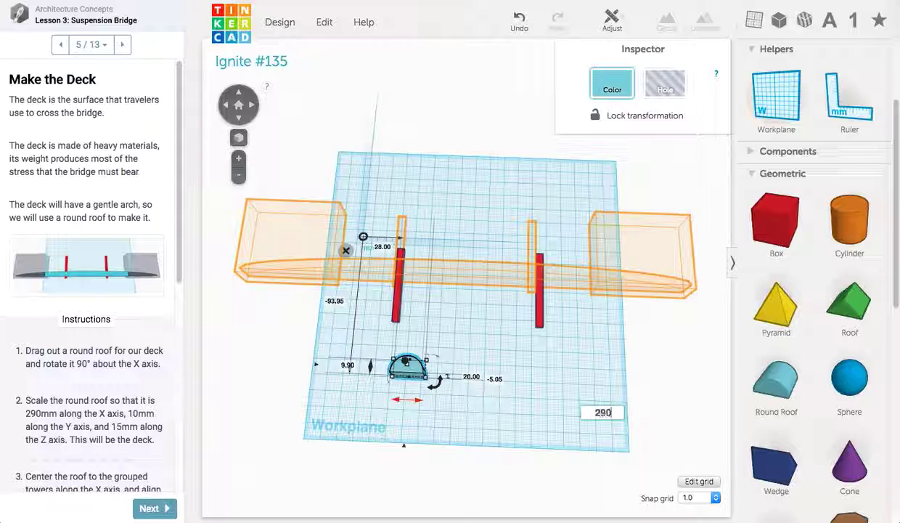
key(Return)
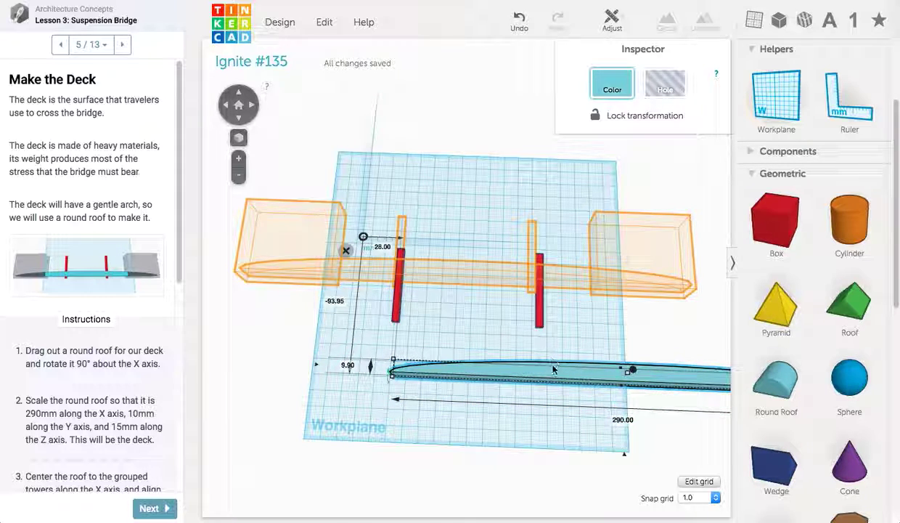
drag(554, 383, 393, 336)
Set the round roof's height to 15 mm and its Y depth to 10 mm.
right_drag(498, 381, 590, 413)
click(608, 426)
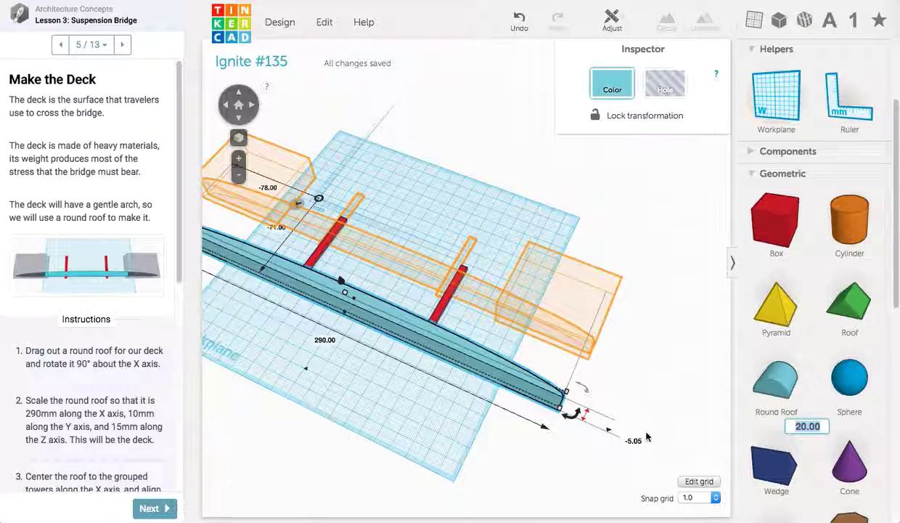
key(Return)
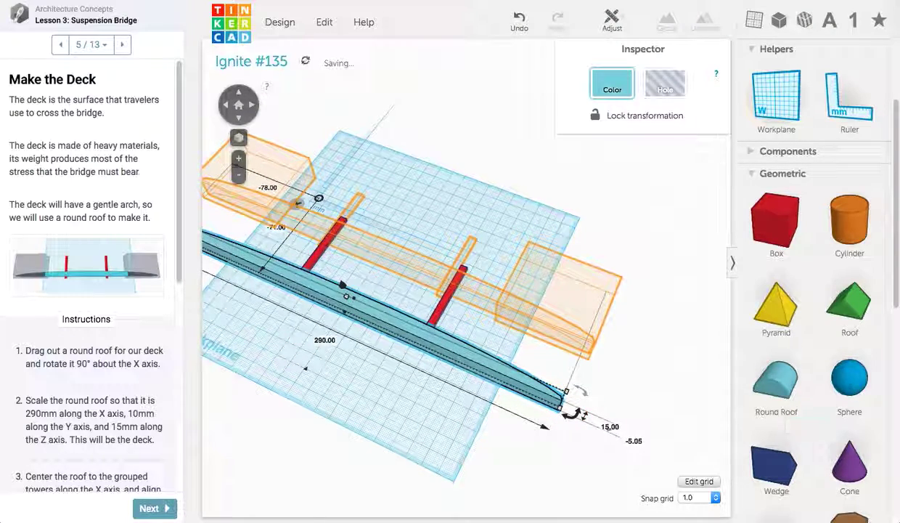
right_drag(464, 344, 425, 362)
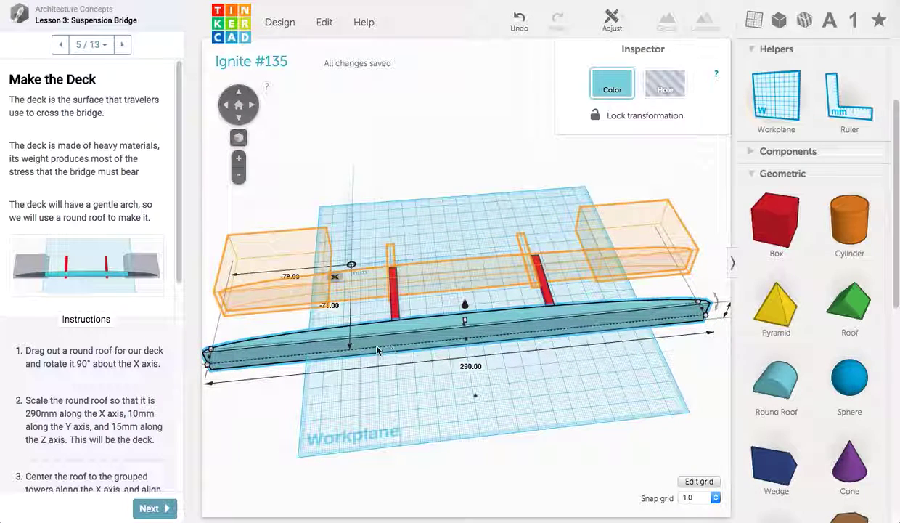
mouse_move(125, 274)
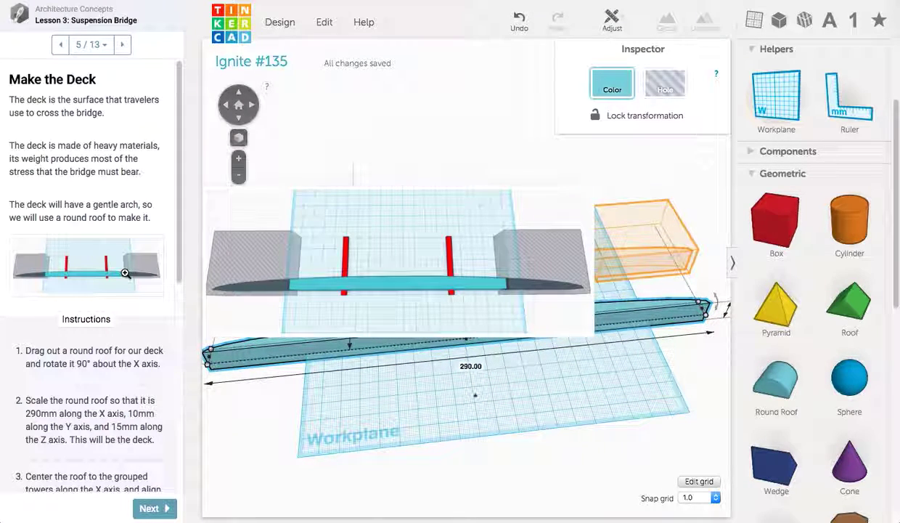
right_drag(397, 400, 482, 365)
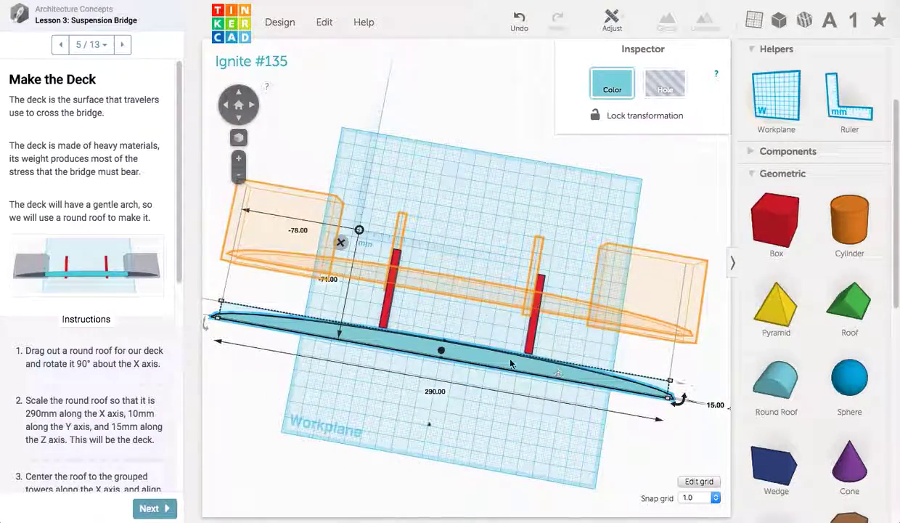
right_drag(540, 351, 556, 314)
middle_drag(311, 320, 474, 288)
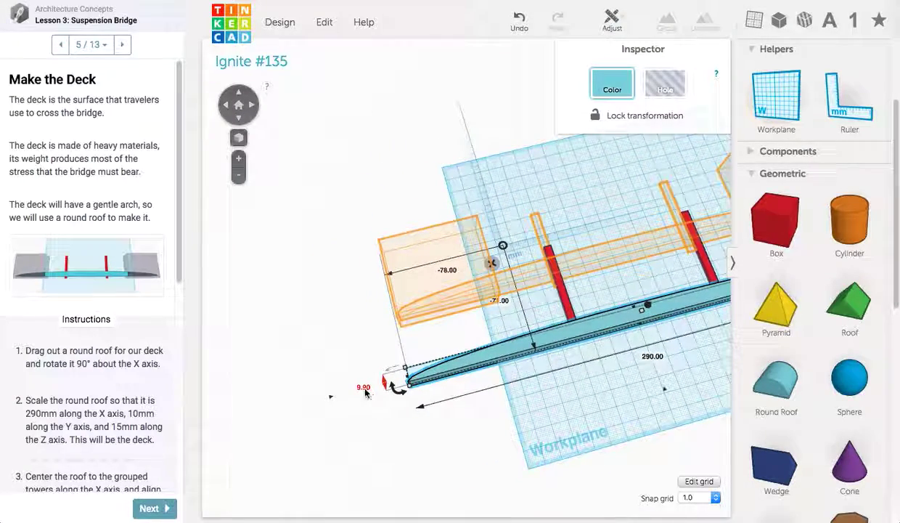
click(363, 389)
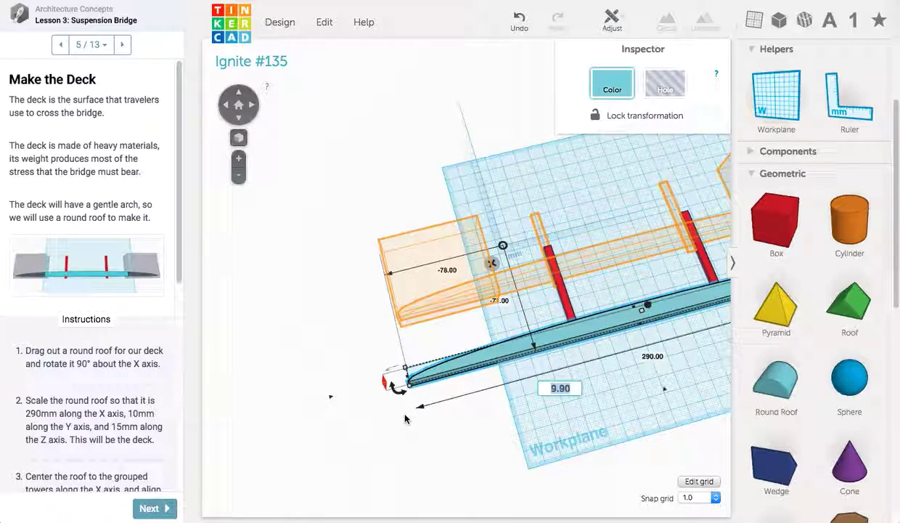
key(Return)
Move the grouped towers back onto the orange tower guides, at ruler offsets of 24 and -34 mm.
right_drag(467, 402, 485, 431)
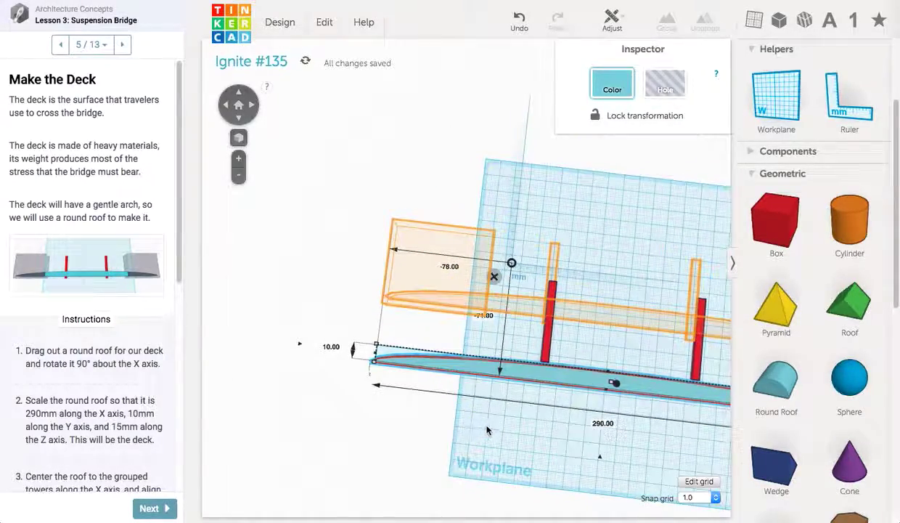
right_drag(529, 358, 465, 322)
middle_drag(465, 317, 421, 304)
right_drag(461, 327, 480, 361)
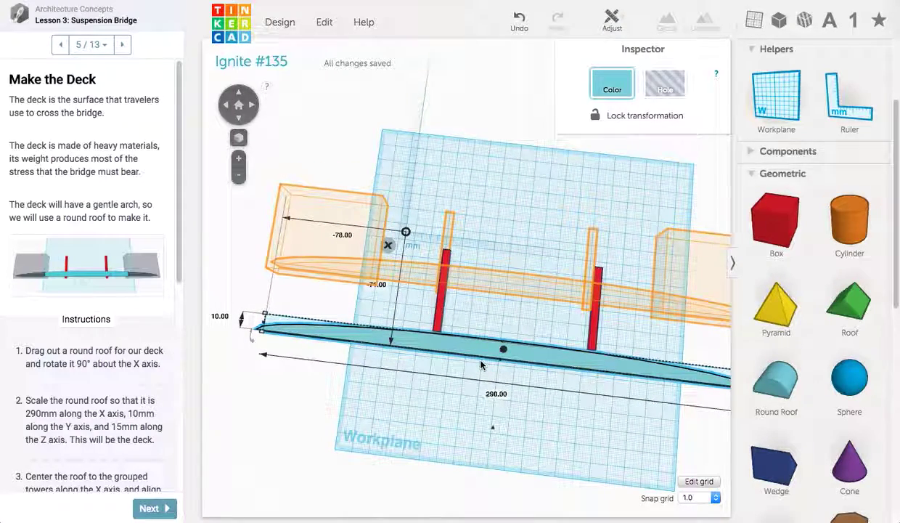
click(440, 313)
key(Up)
key(Up)
key(Up)
key(Up)
key(Up)
key(Up)
key(Up)
key(Up)
key(Up)
key(Up)
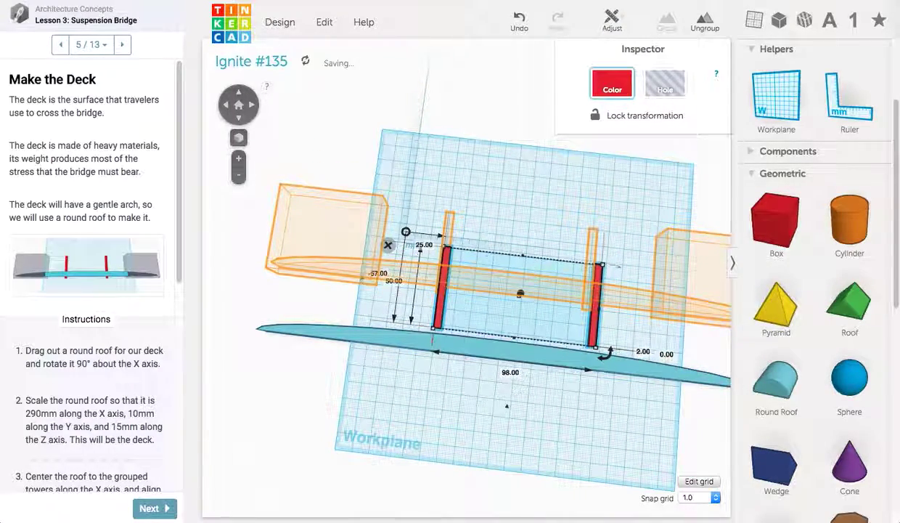
drag(440, 297, 442, 274)
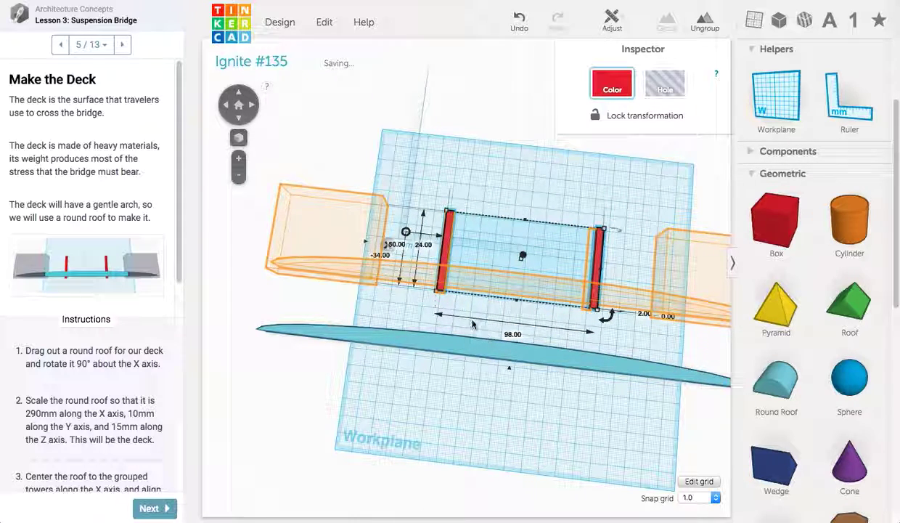
Ungroup the pair of red towers.
scroll(489, 235, up, 5)
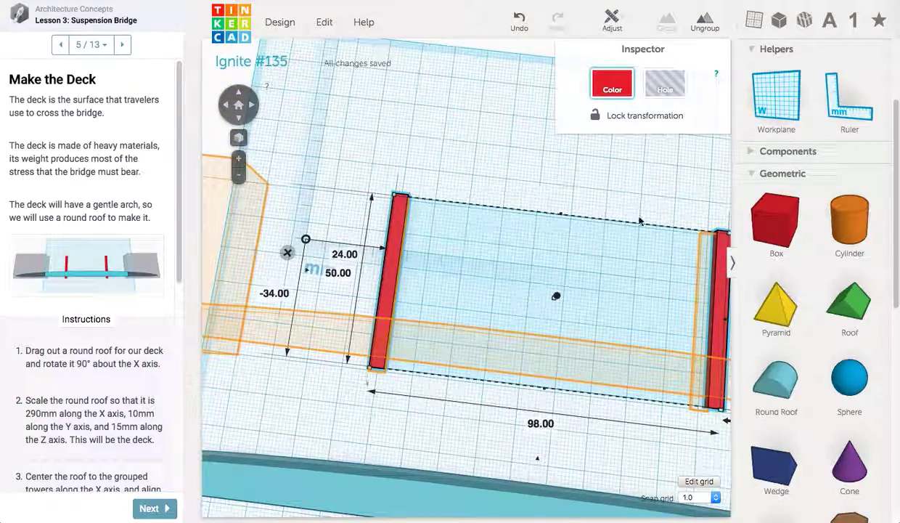
middle_drag(622, 179, 595, 179)
click(704, 21)
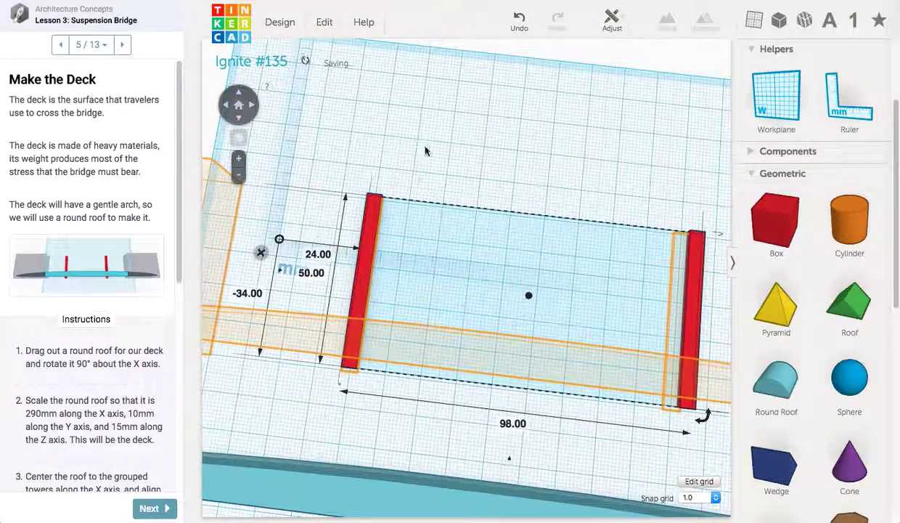
Move the left red tower onto its orange guide, at ruler offsets of 24 and -35 mm.
click(374, 230)
drag(361, 277, 364, 282)
right_drag(464, 256, 526, 130)
key(Left)
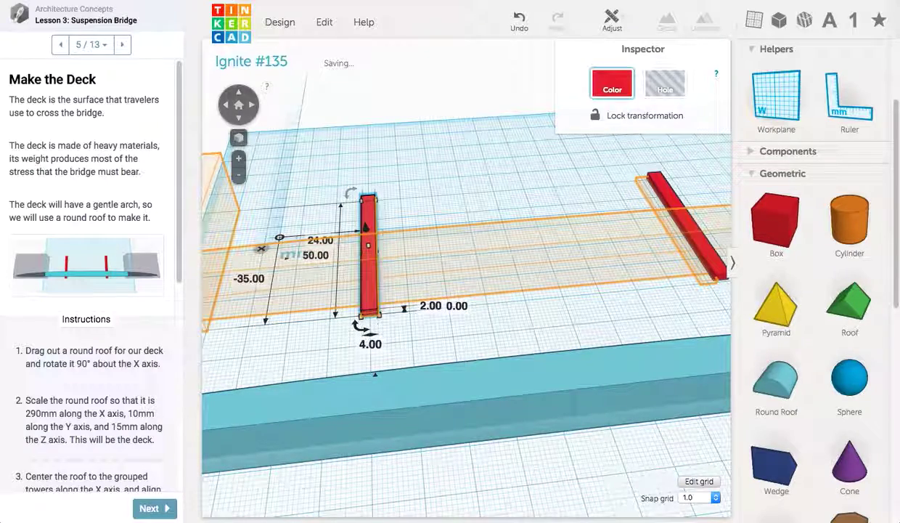
Compare both red towers with the guides on the Make the Towers and Make the Deck lesson pages.
click(663, 180)
right_drag(645, 145, 559, 188)
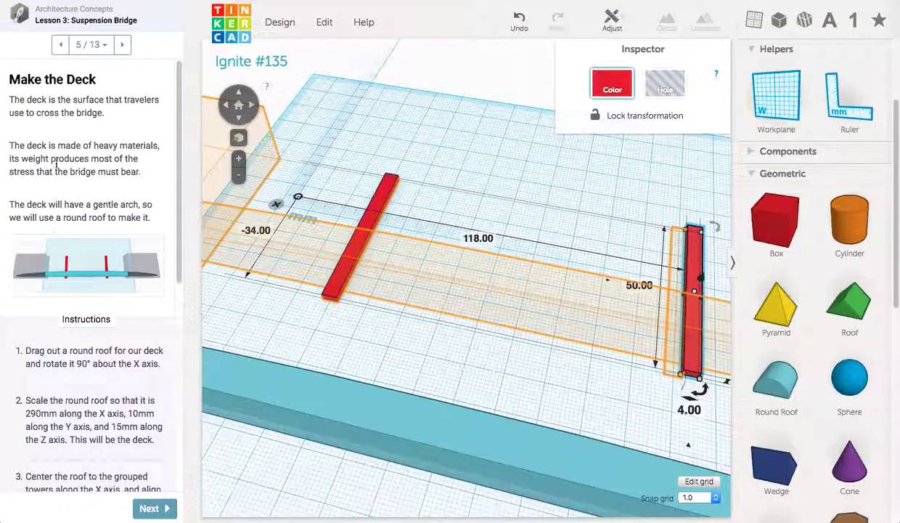
click(60, 45)
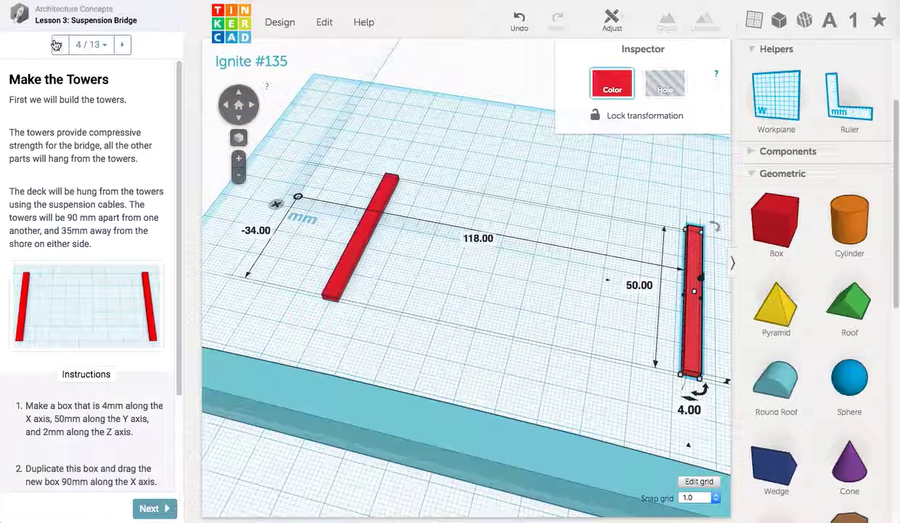
click(58, 45)
click(121, 45)
click(119, 45)
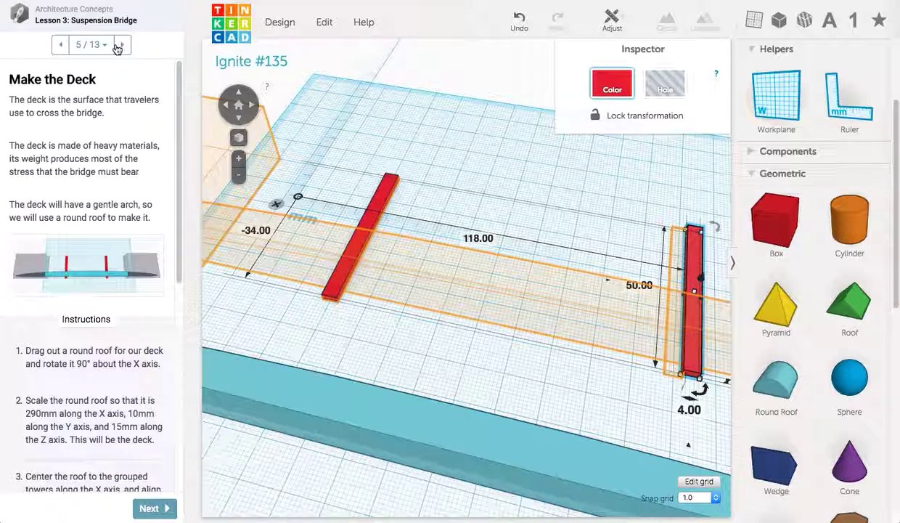
click(61, 44)
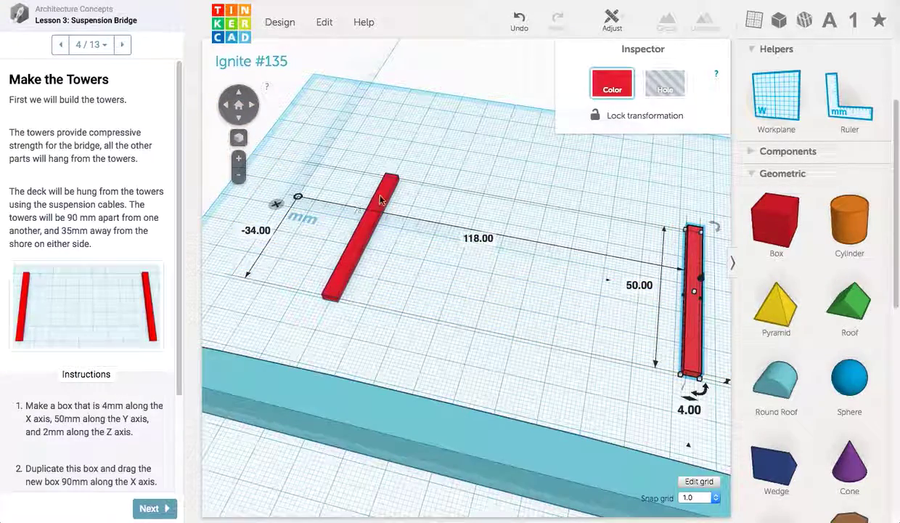
click(352, 298)
right_drag(353, 302, 337, 72)
click(122, 45)
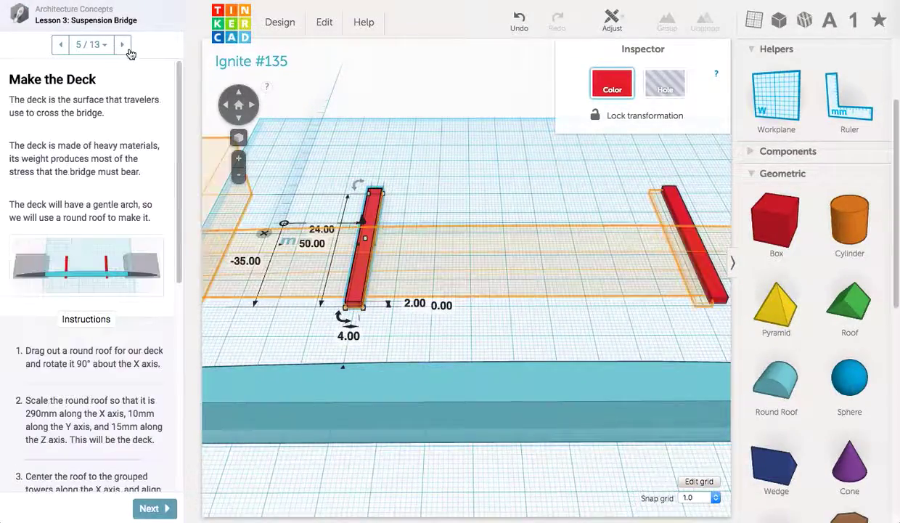
right_drag(390, 154, 436, 204)
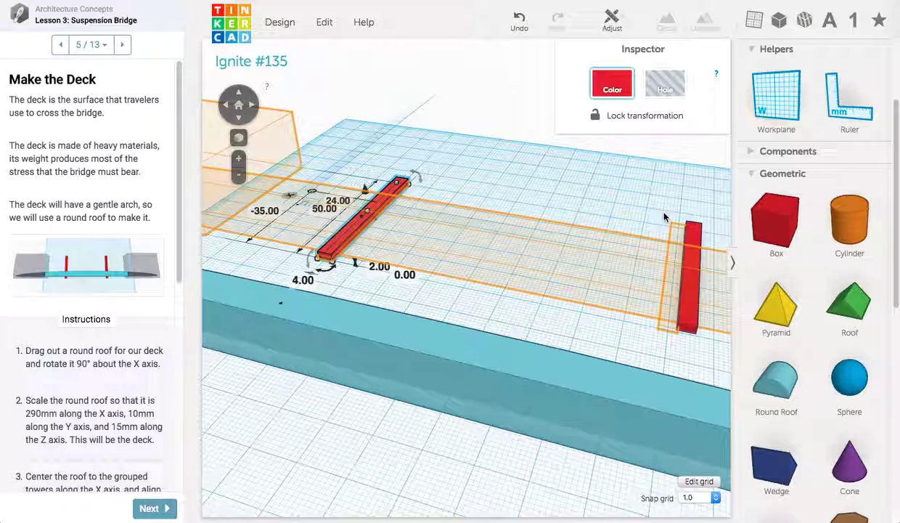
Move the right red tower onto its orange guide, at ruler offsets of 114 and -35 mm, and group both towers.
click(693, 228)
drag(688, 247, 681, 247)
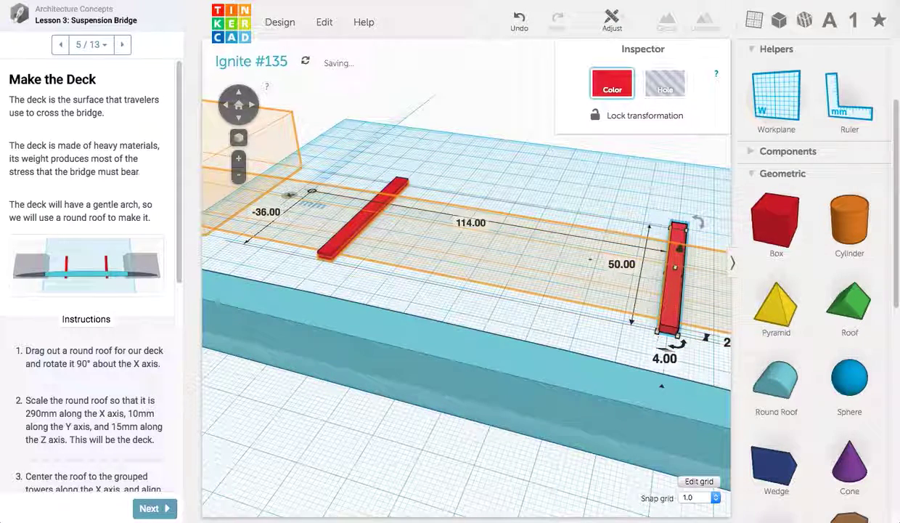
right_drag(512, 261, 393, 178)
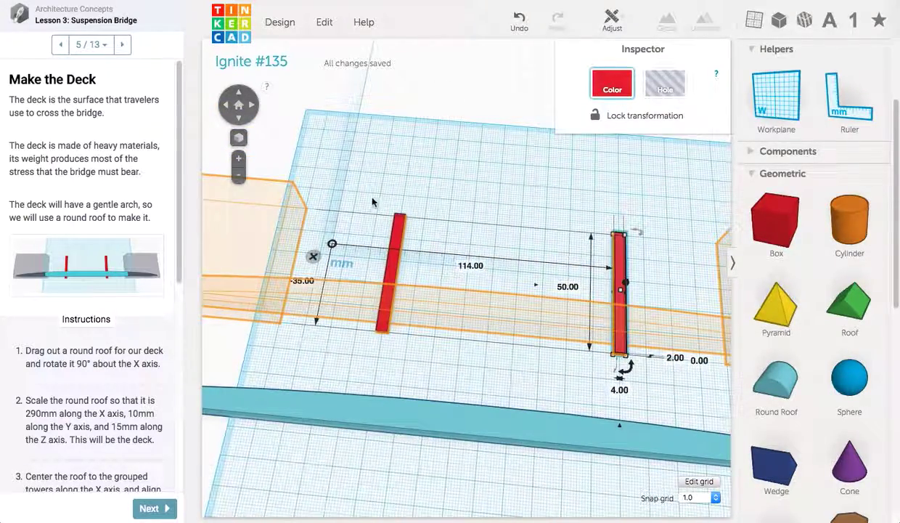
drag(382, 185, 690, 254)
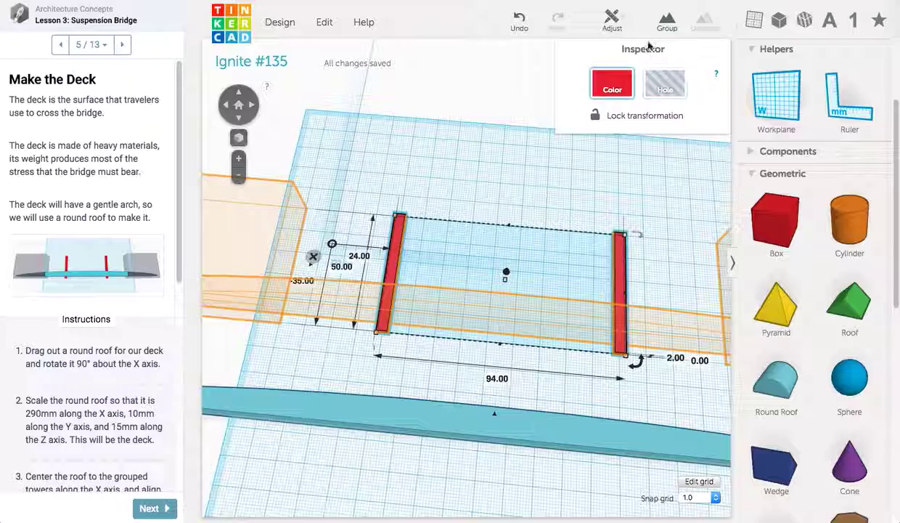
click(666, 22)
Move the round roof in the positive Y direction across the towers, to a ruler offset of -27 mm.
click(410, 403)
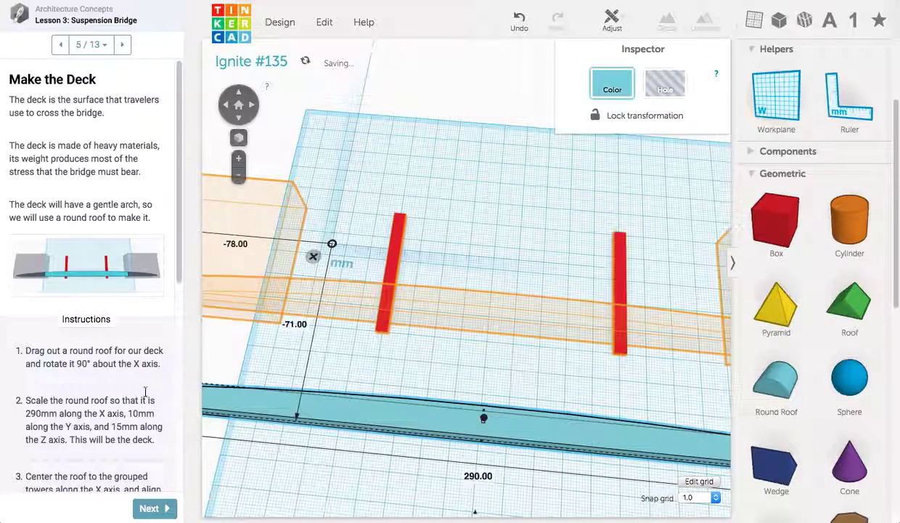
drag(178, 257, 178, 327)
middle_drag(382, 314, 341, 255)
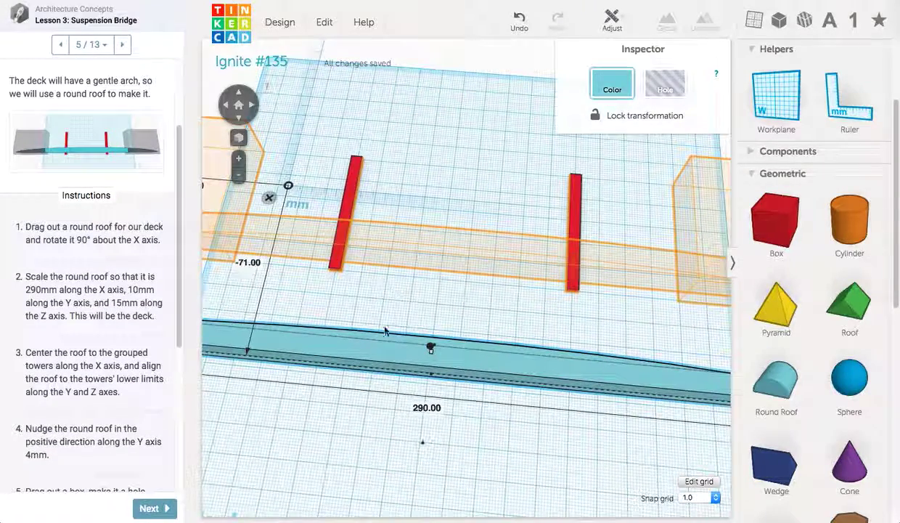
key(Up)
key(Up)
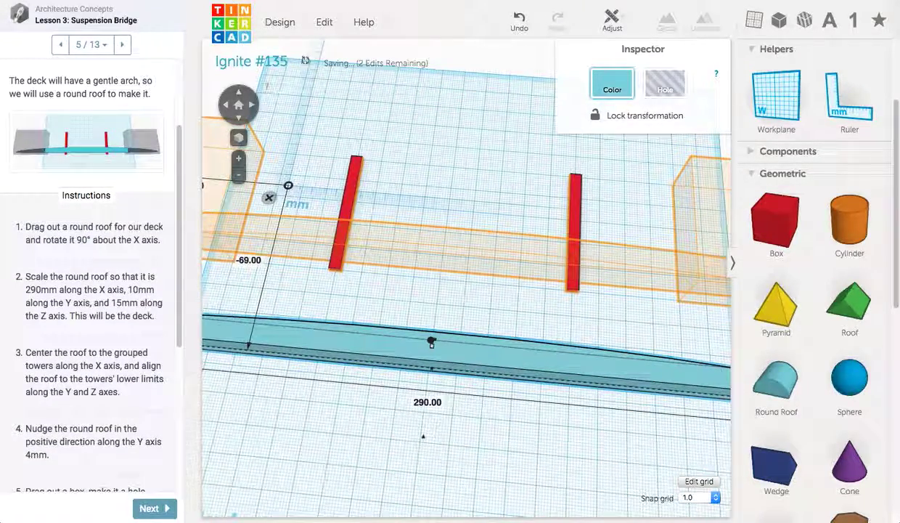
scroll(357, 330, down, 5)
scroll(355, 331, up, 5)
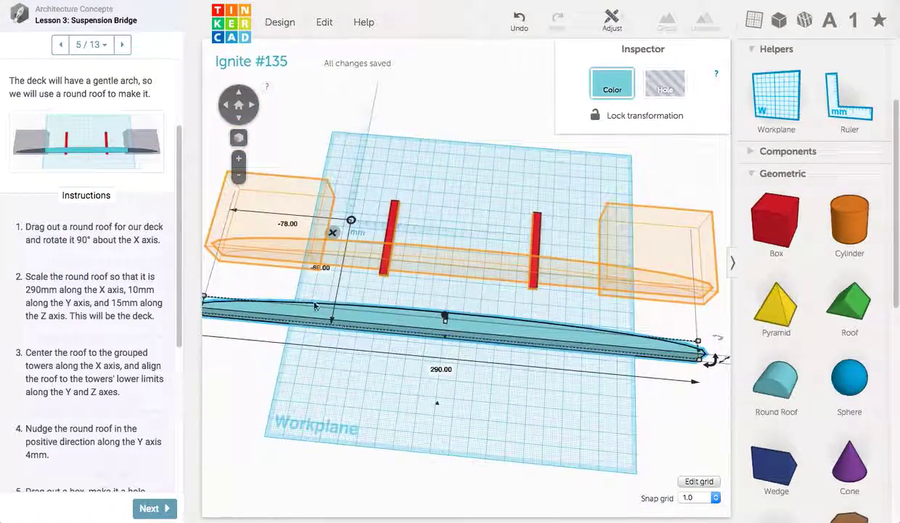
key(Up)
key(Up)
key(Up)
key(Up)
key(Up)
key(Up)
key(Up)
key(Up)
key(Up)
key(Up)
key(Up)
key(Up)
key(Up)
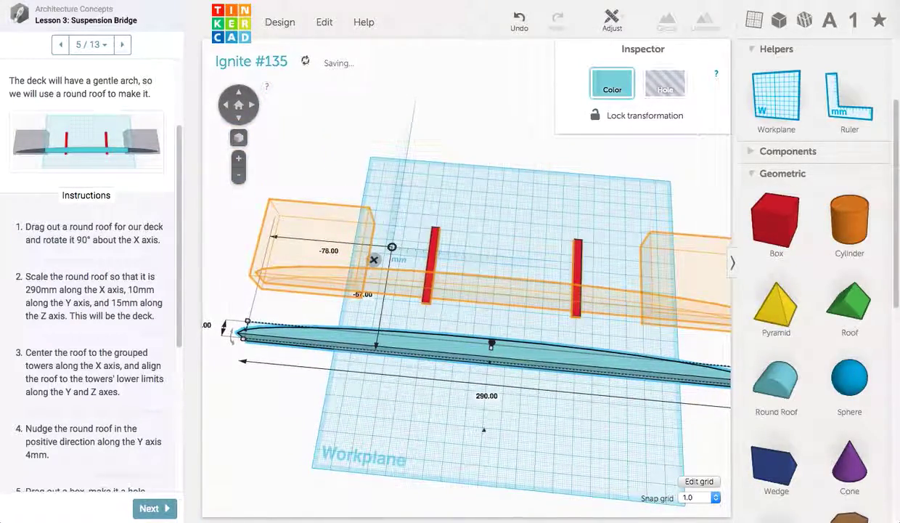
key(Up)
key(Up)
key(Up)
key(Up)
key(Up)
key(Up)
key(Up)
key(Up)
key(Up)
key(Up)
key(Up)
key(Up)
key(Up)
key(Up)
key(Up)
key(Up)
key(Up)
key(Up)
key(Up)
key(Up)
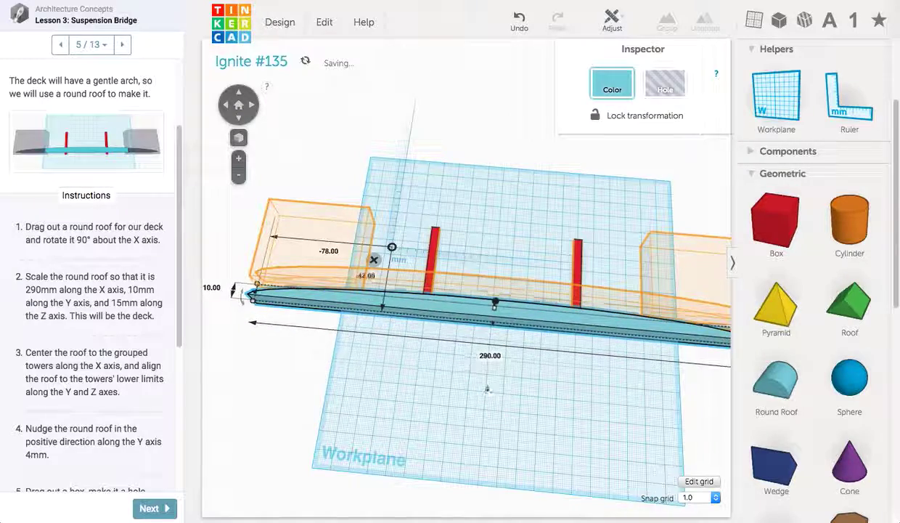
key(Up)
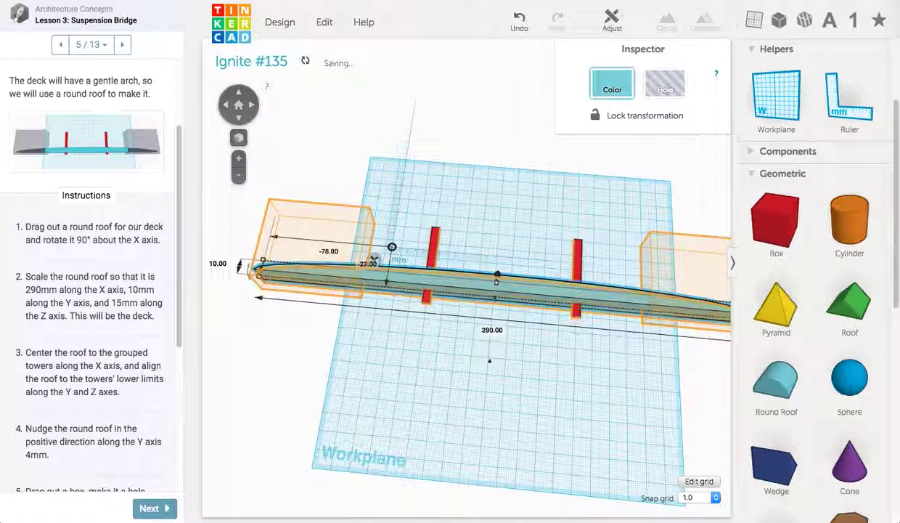
Align the round roof and the grouped towers to the towers' lower limit along the Y axis.
click(410, 276)
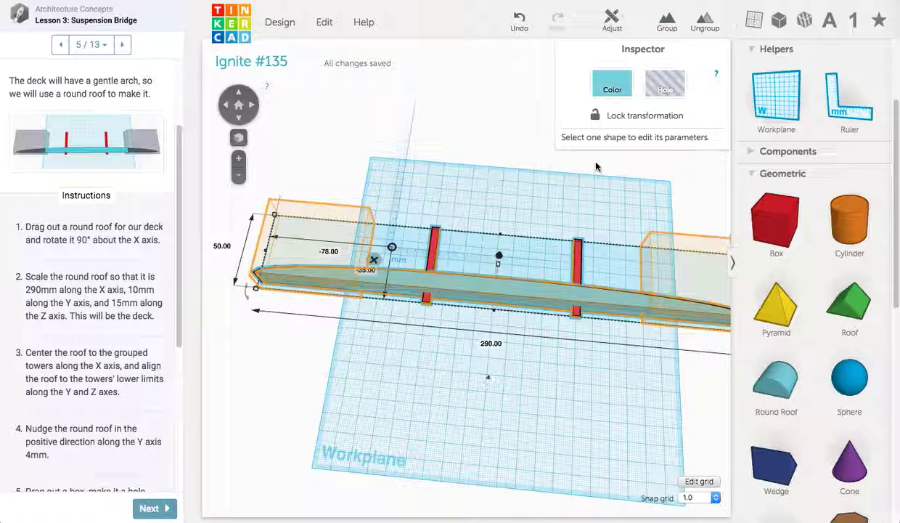
click(612, 20)
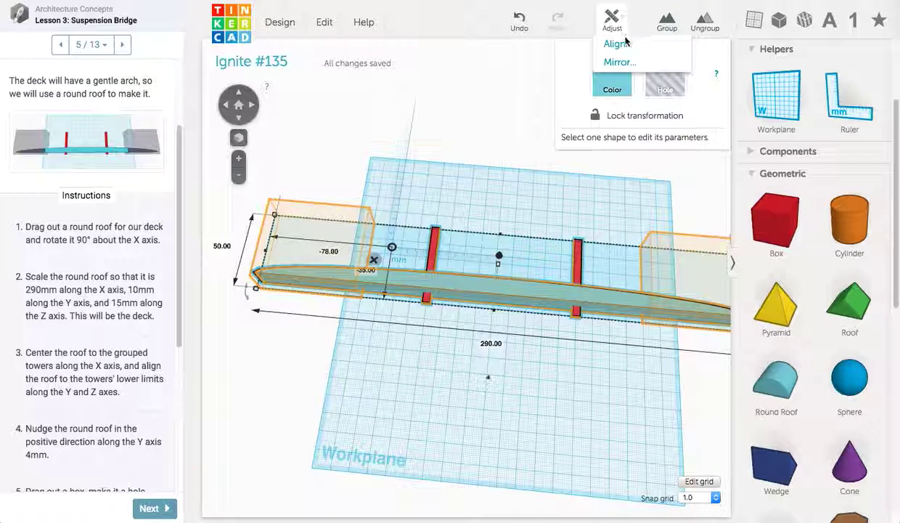
click(609, 43)
right_drag(364, 265, 247, 242)
click(626, 354)
right_drag(437, 299, 522, 356)
scroll(474, 307, up, 3)
right_drag(474, 307, 422, 266)
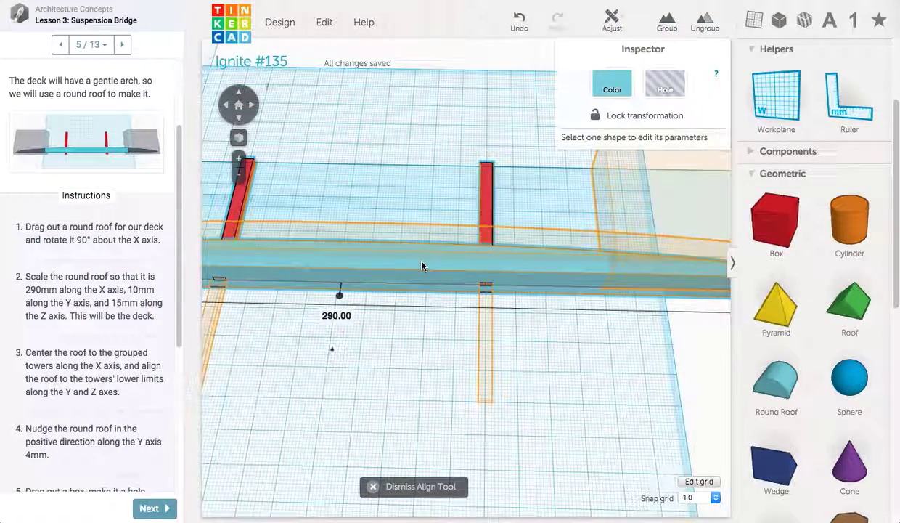
key(Up)
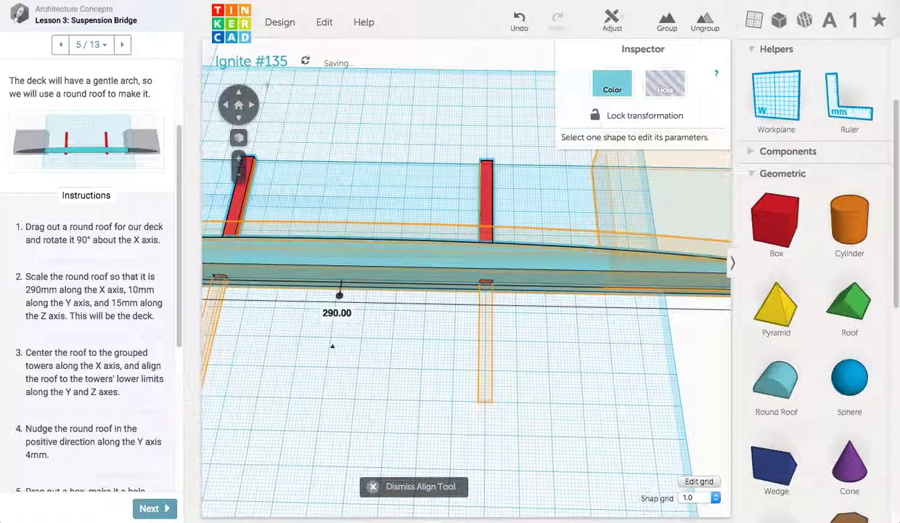
key(super+z)
click(462, 305)
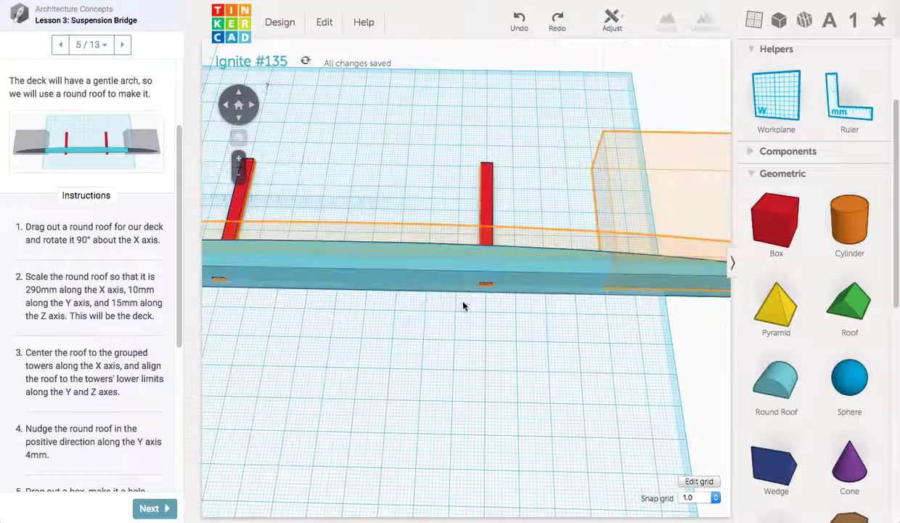
Nudge the round roof alone 4 mm in the positive Y direction and compare it with the lesson's reference picture.
click(413, 260)
key(Up)
key(Up)
key(Up)
key(Up)
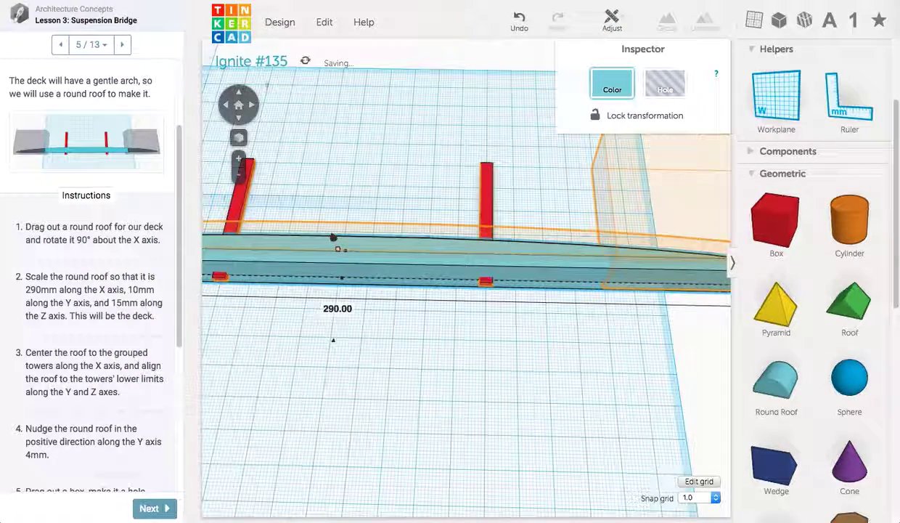
mouse_move(119, 146)
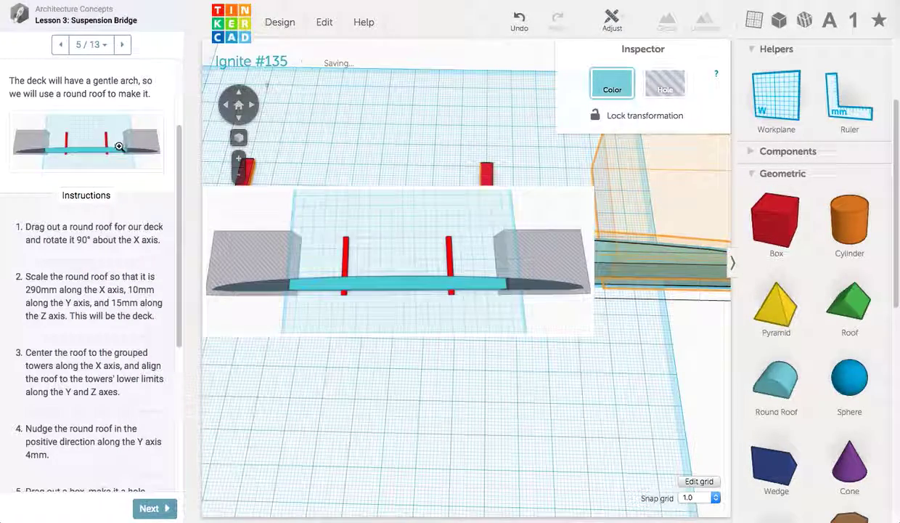
right_drag(425, 348, 424, 442)
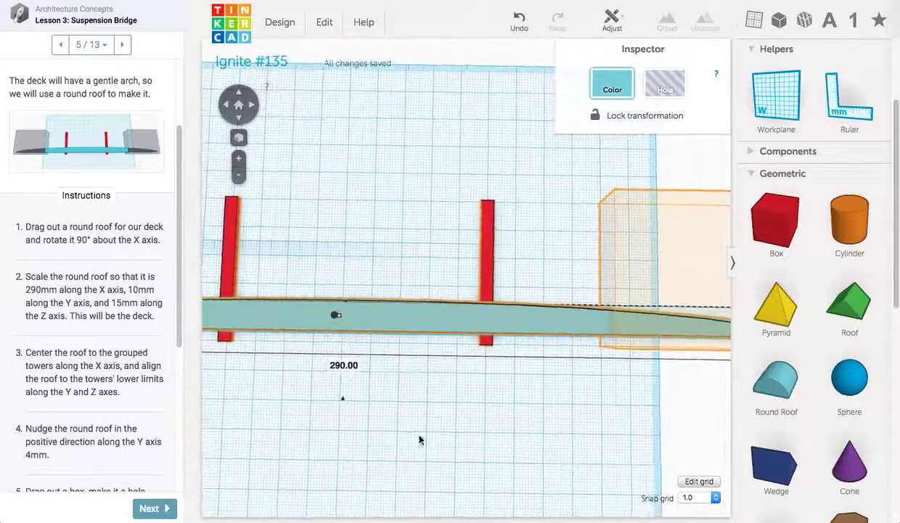
middle_drag(424, 443, 460, 378)
right_drag(461, 378, 462, 367)
Place a 20 mm box in front of the deck near the left tower, at ruler offsets of 29 and -80 mm.
drag(174, 339, 179, 412)
drag(795, 230, 336, 361)
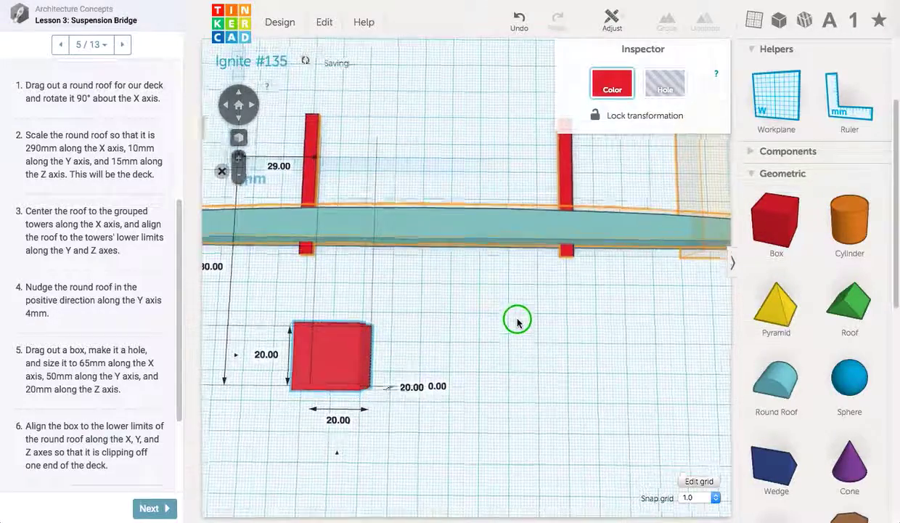
right_drag(517, 319, 559, 301)
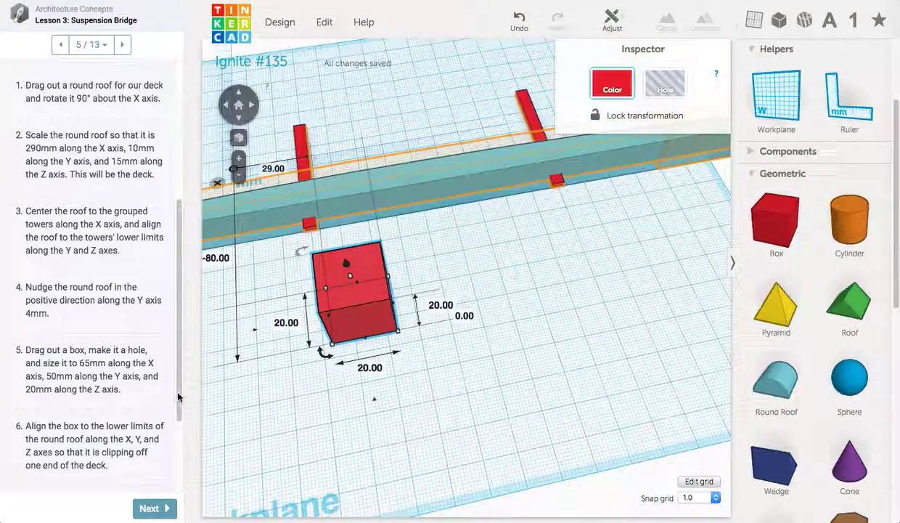
Size the red box to 65 mm along the X axis and 50 mm along the Y axis.
right_drag(614, 276, 397, 379)
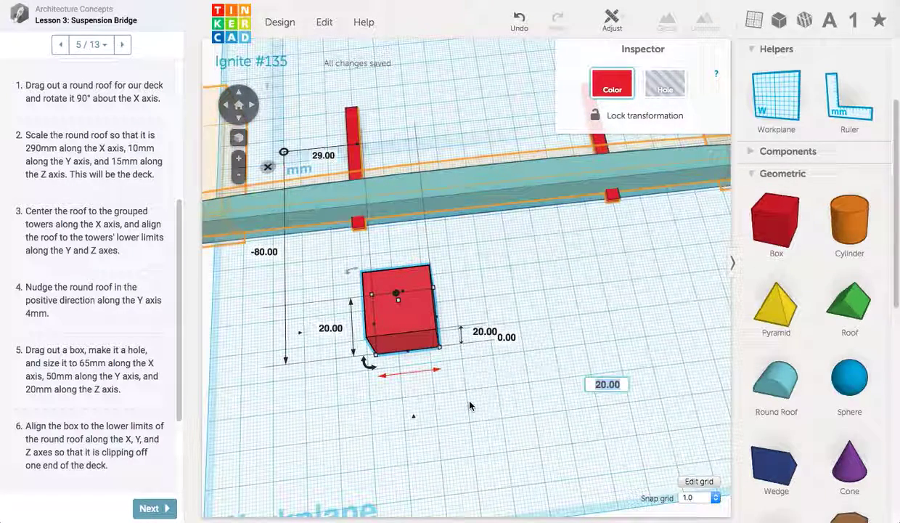
text(65)
key(Return)
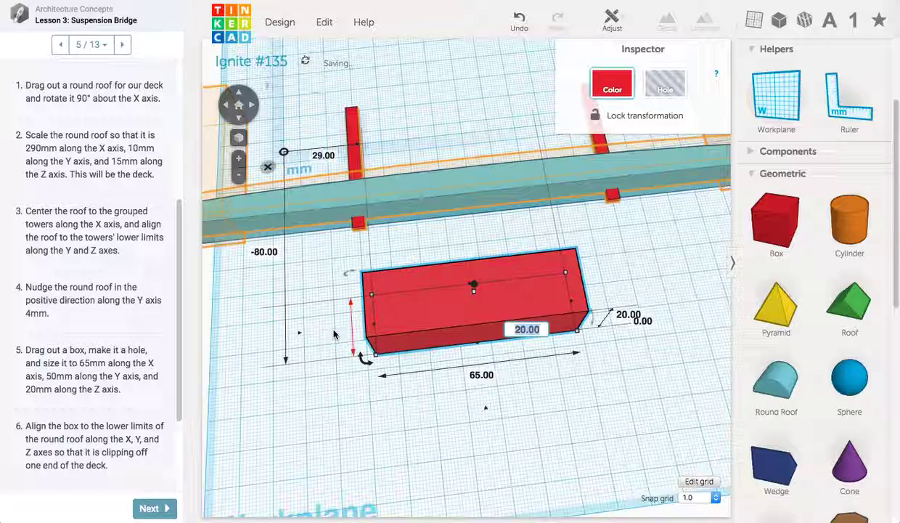
key(Return)
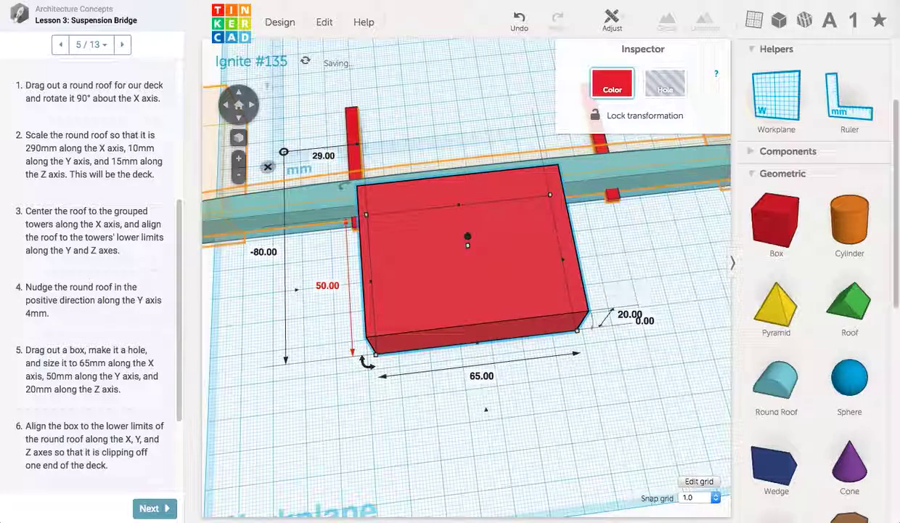
right_drag(462, 266, 540, 263)
Turn the box into a hole and read the lesson's instructions for aligning it to one end of the deck.
drag(26, 350, 121, 390)
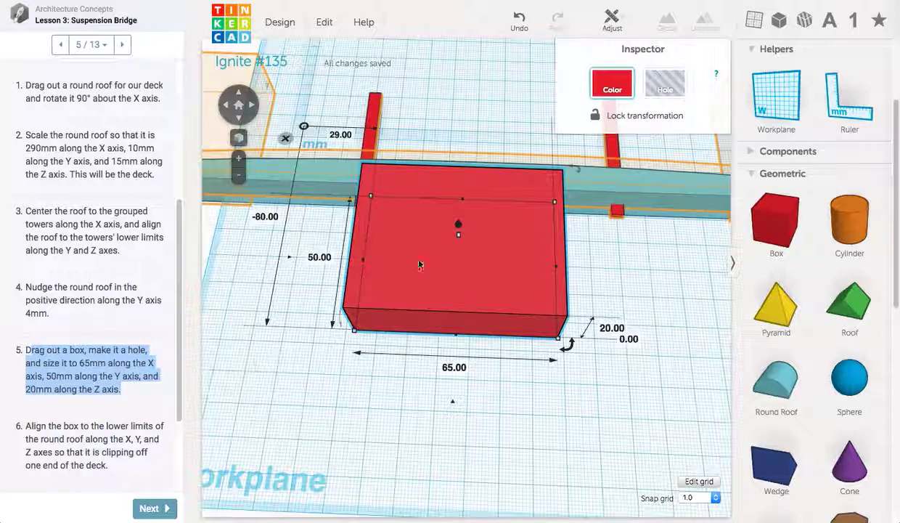
click(124, 374)
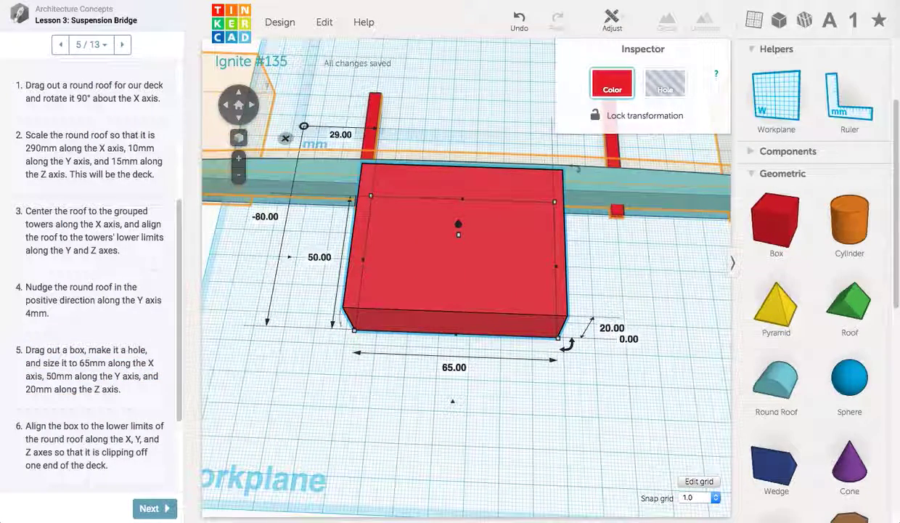
click(666, 85)
scroll(85, 342, down, 3)
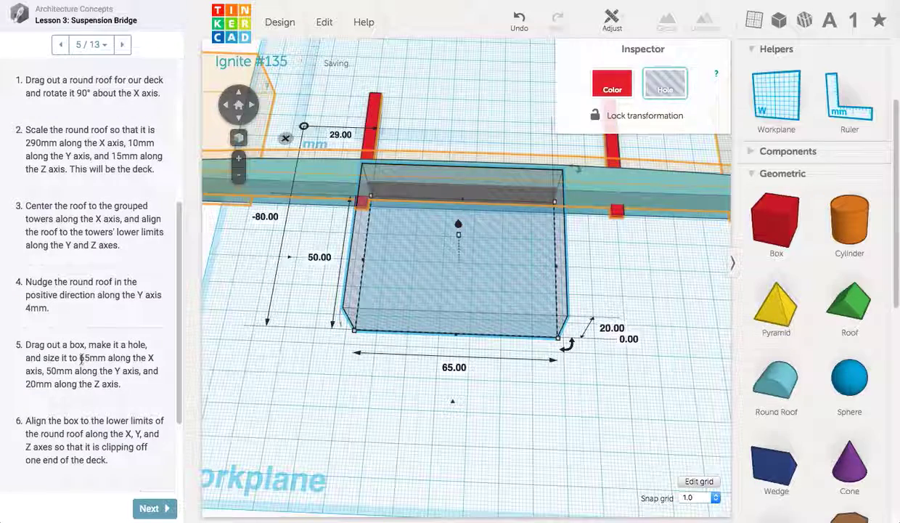
scroll(109, 347, down, 1)
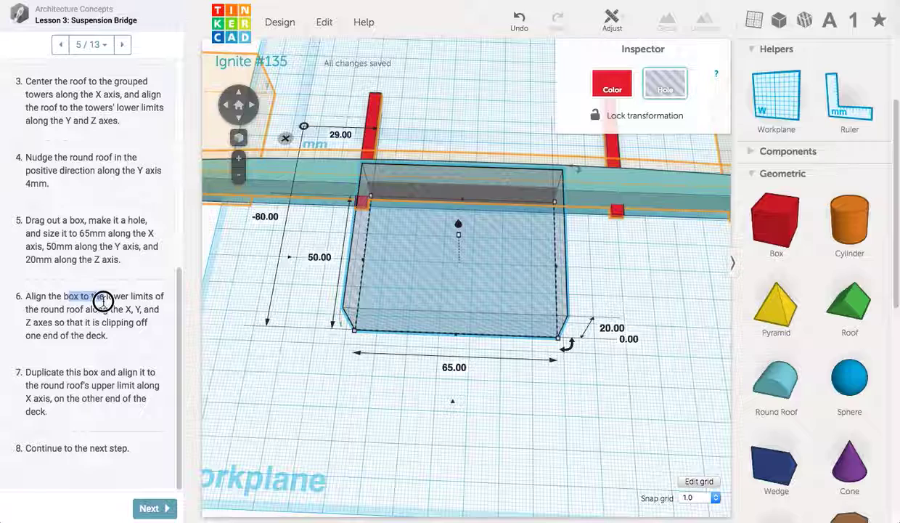
drag(155, 308, 161, 374)
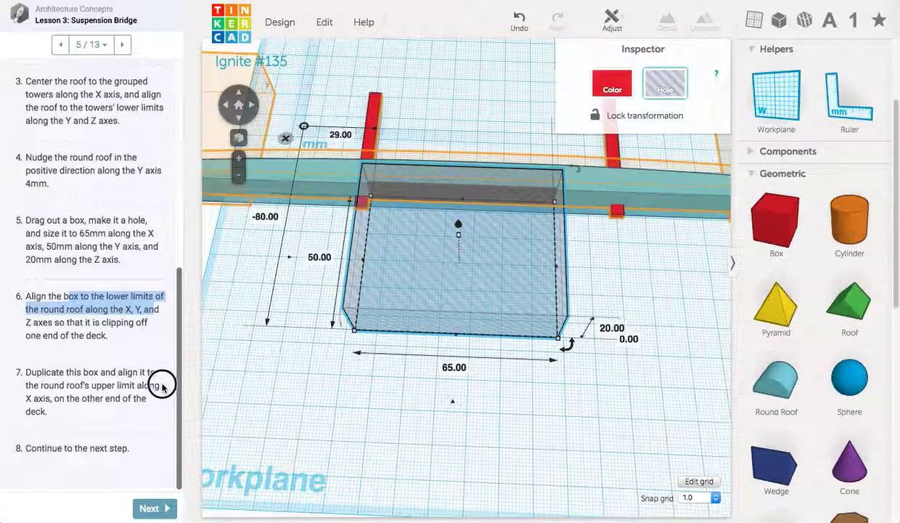
Move the hole box over the deck's left end, at ruler offsets of -74 and -40 mm.
scroll(275, 299, down, 5)
scroll(461, 277, up, 3)
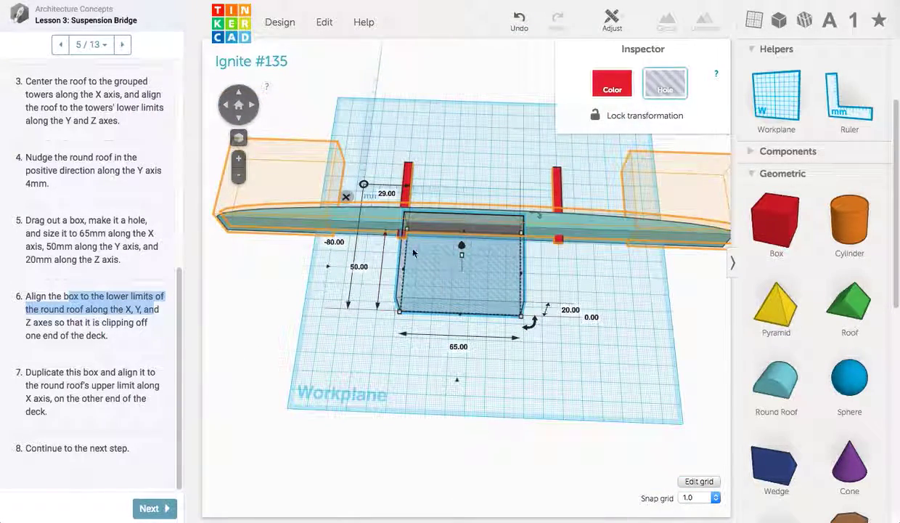
drag(477, 302, 294, 218)
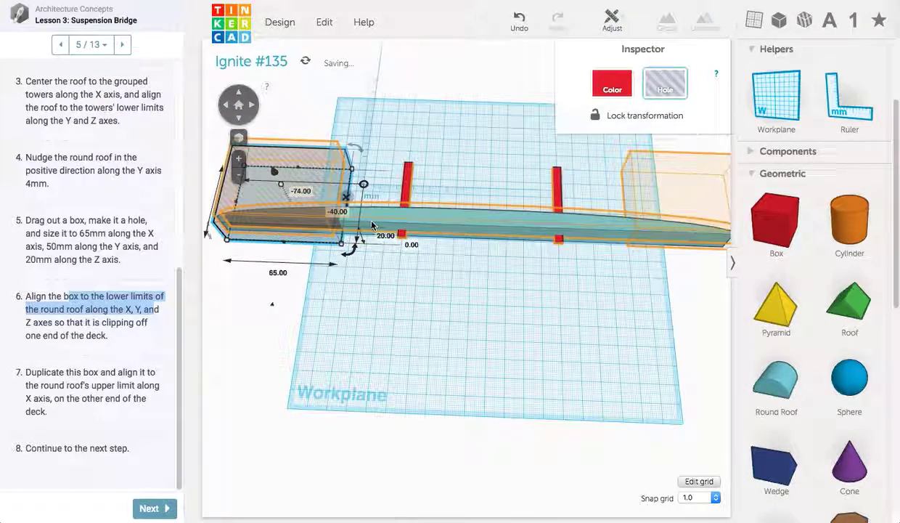
Align the round roof and the hole box at their lower limits along the Y axis.
click(366, 224)
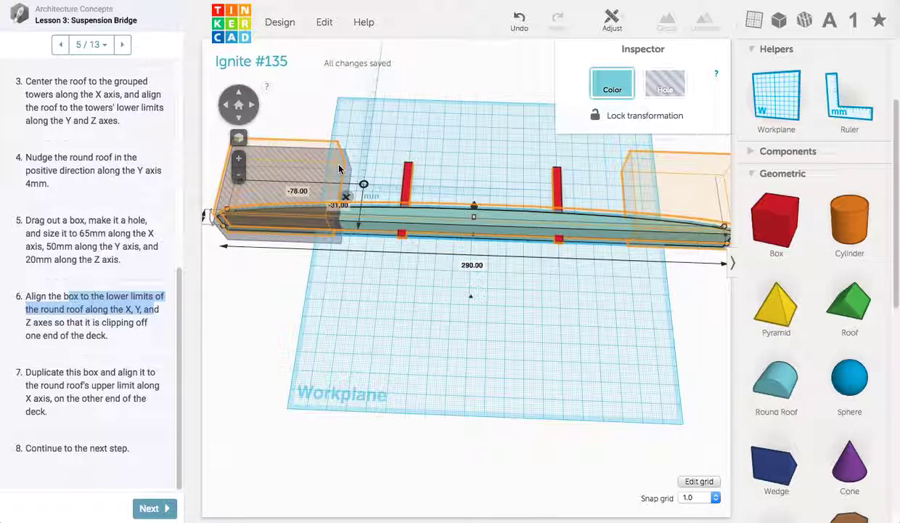
shift+click(295, 147)
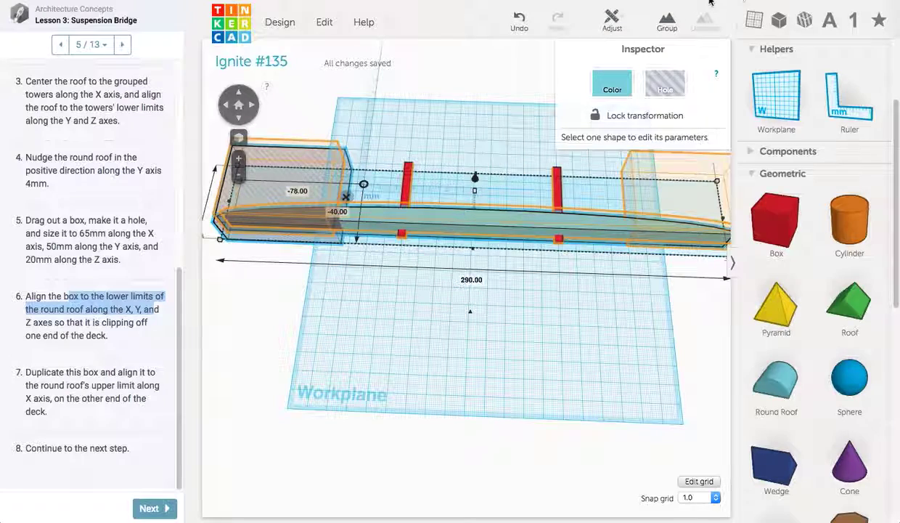
click(612, 21)
click(615, 42)
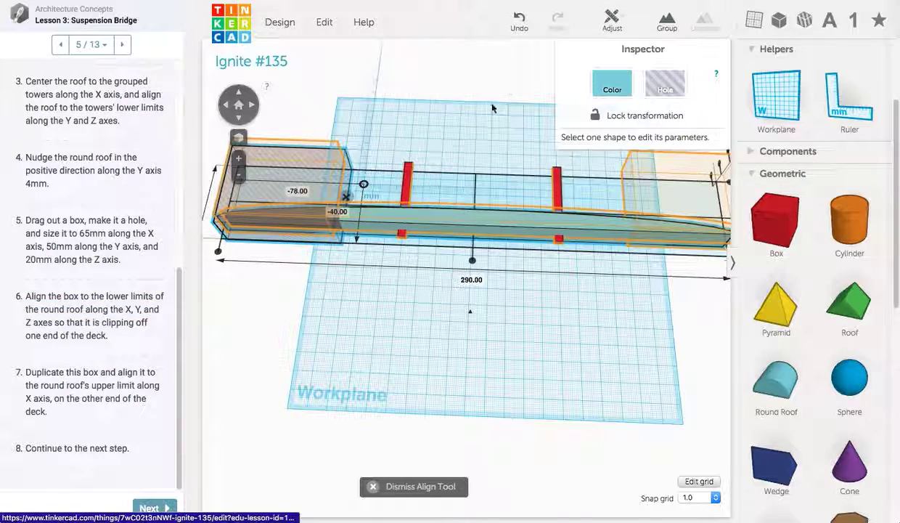
middle_drag(303, 165, 416, 179)
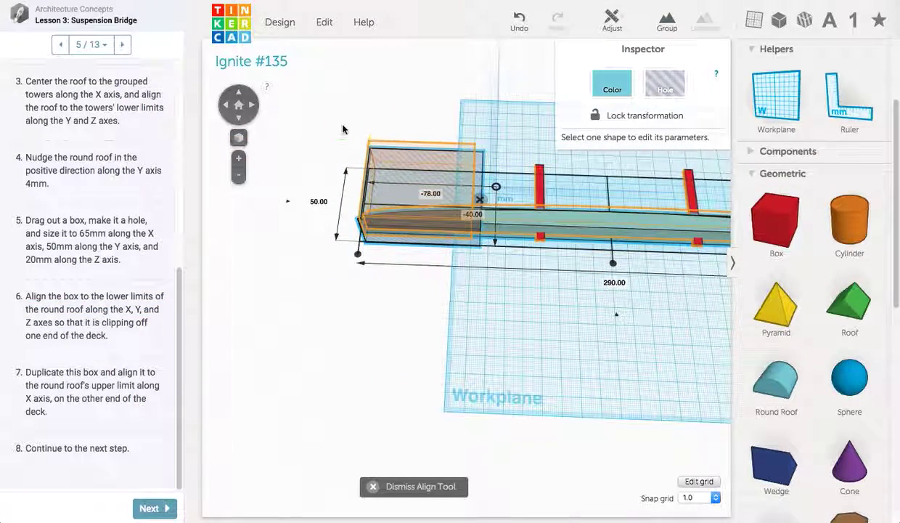
right_drag(343, 129, 490, 133)
click(323, 298)
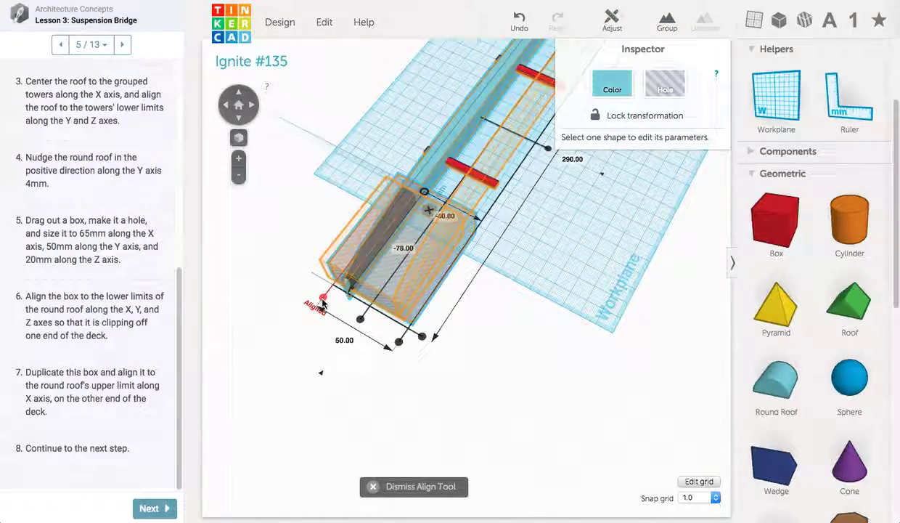
right_drag(392, 337, 538, 233)
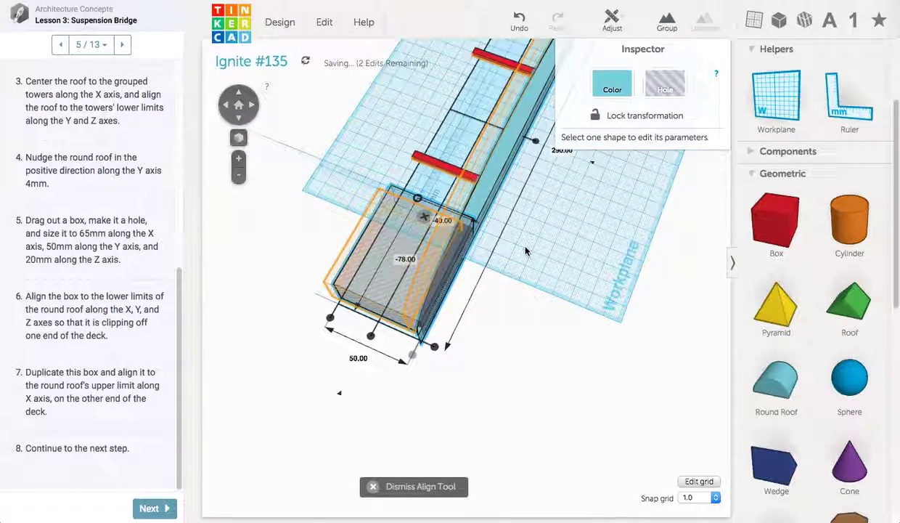
right_drag(559, 201, 574, 269)
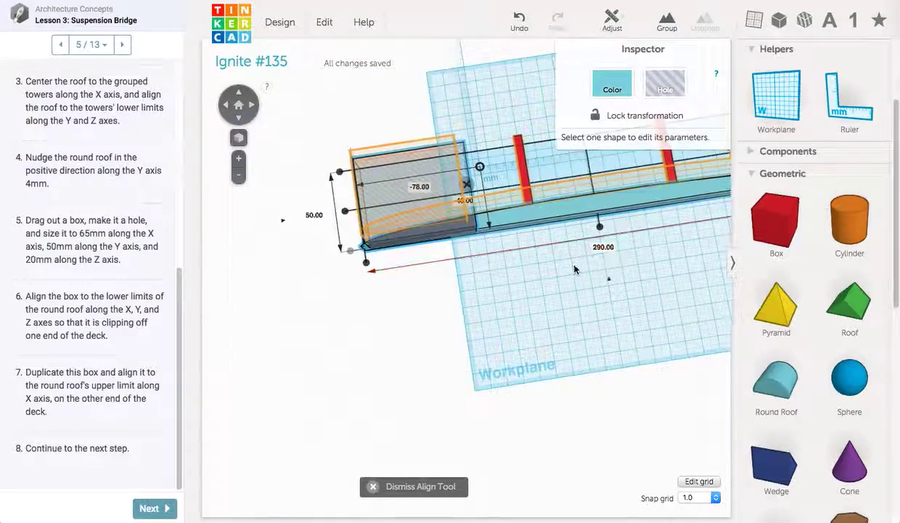
right_drag(546, 239, 436, 291)
click(381, 209)
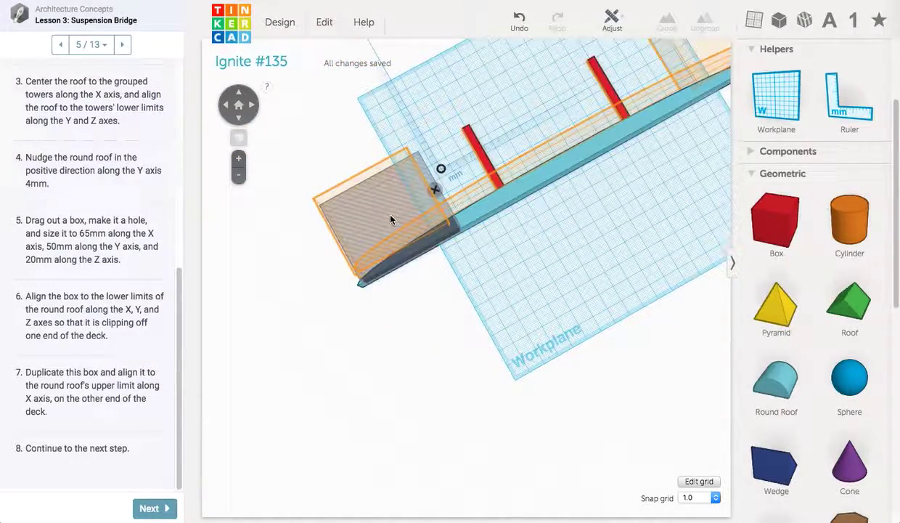
Nudge the hole box along X and Y to ruler offsets of -77 and -34 mm at the deck's left end.
right_drag(502, 268, 500, 294)
key(Up)
key(Up)
key(Up)
key(Up)
key(Up)
key(Left)
key(Left)
key(Left)
key(Left)
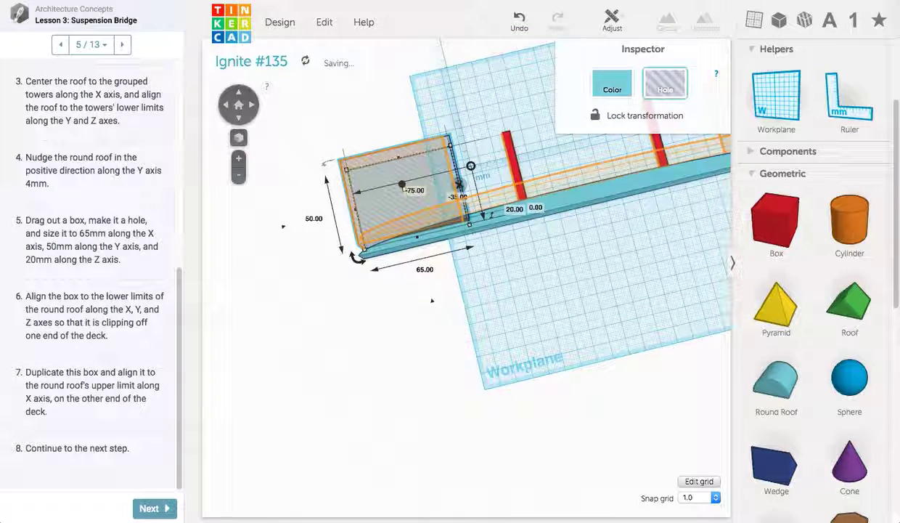
key(Up)
key(Right)
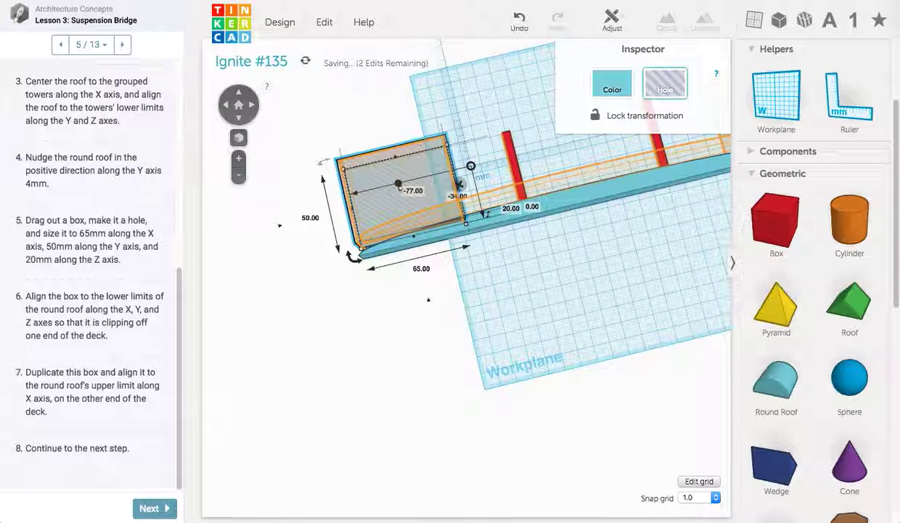
Align the grouped towers and the round roof at their lower limits along the Y axis.
right_drag(550, 346, 493, 188)
scroll(493, 188, up, 5)
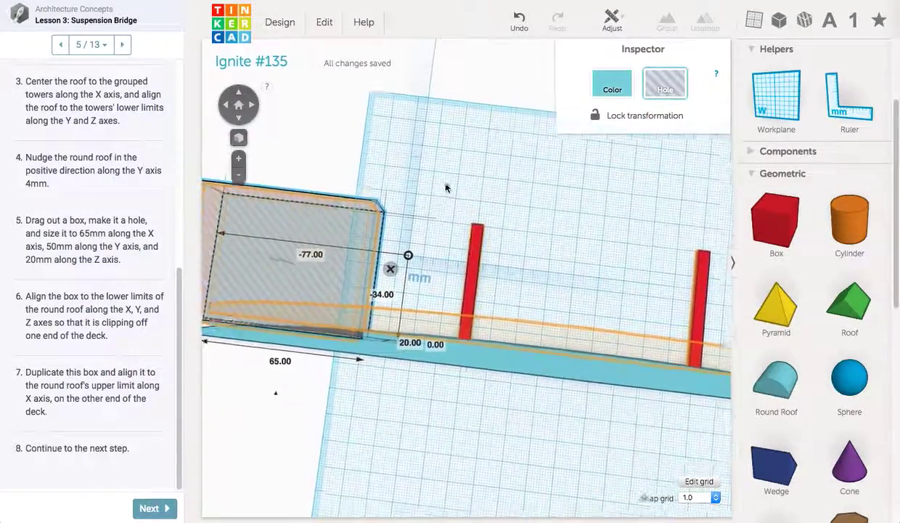
right_drag(492, 156, 579, 294)
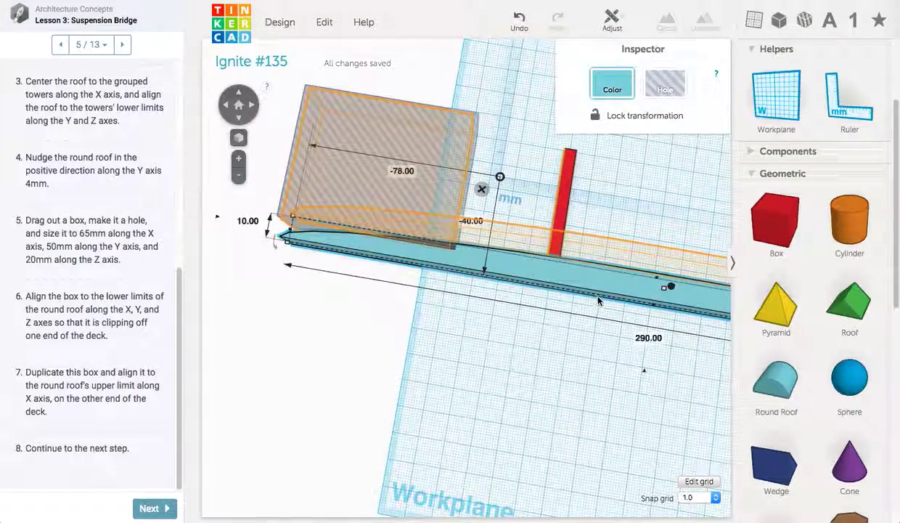
middle_drag(570, 286, 383, 176)
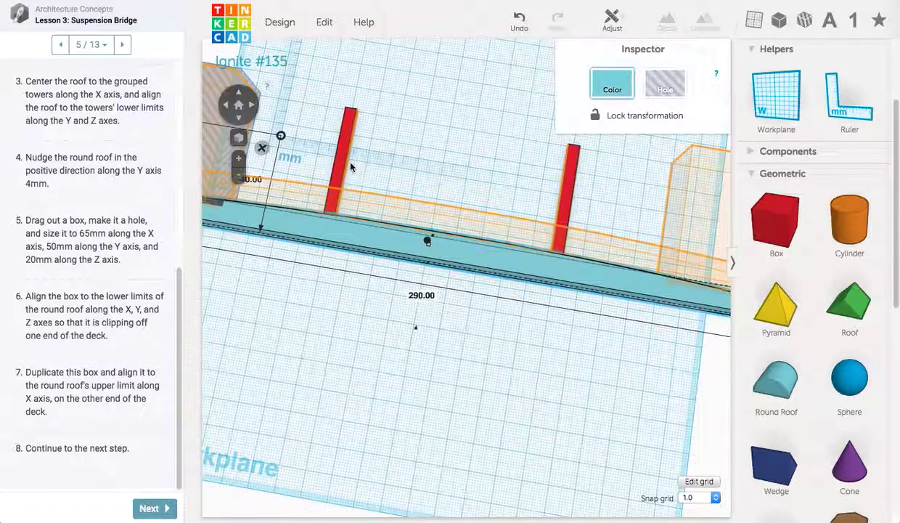
click(351, 167)
scroll(308, 249, down, 5)
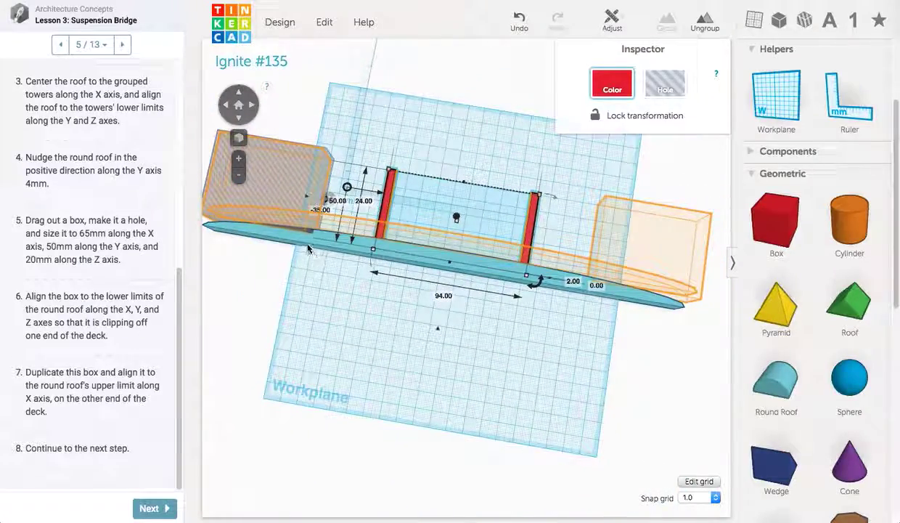
shift+click(308, 249)
click(612, 22)
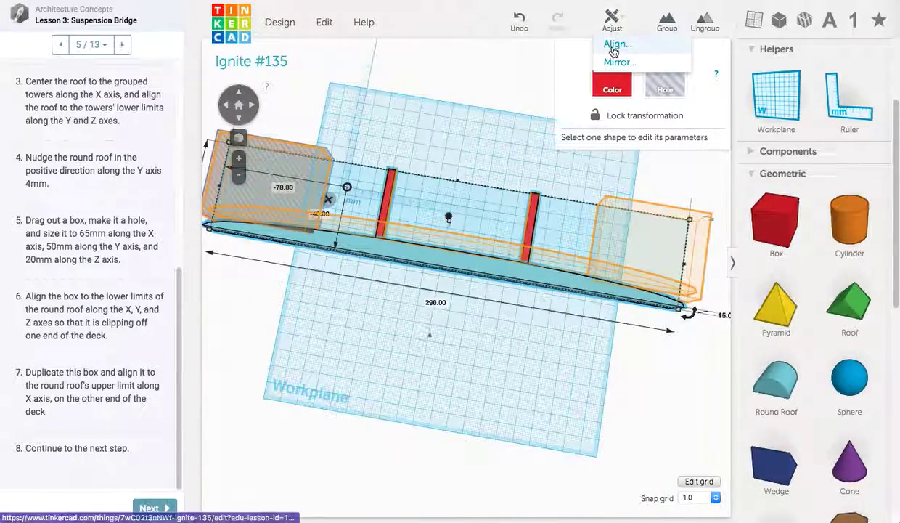
click(609, 40)
scroll(443, 128, up, 3)
middle_drag(538, 182, 316, 96)
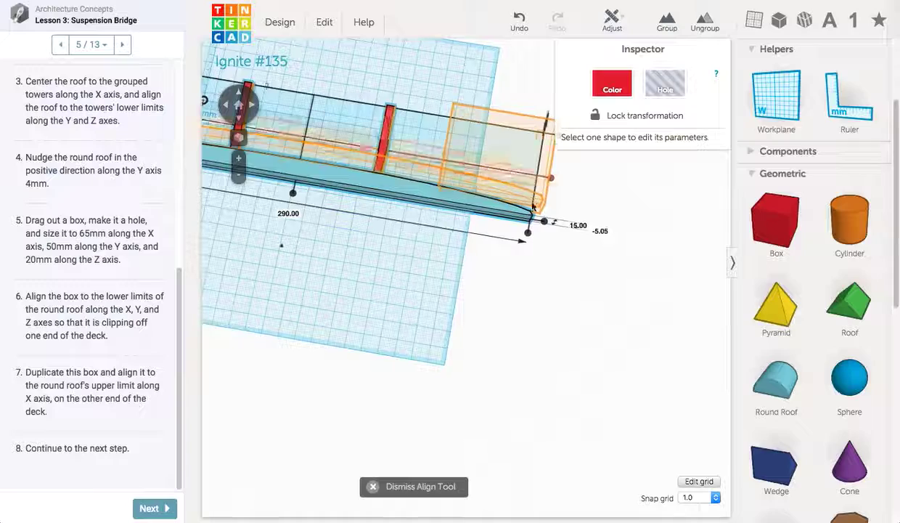
click(544, 221)
middle_drag(376, 155, 449, 178)
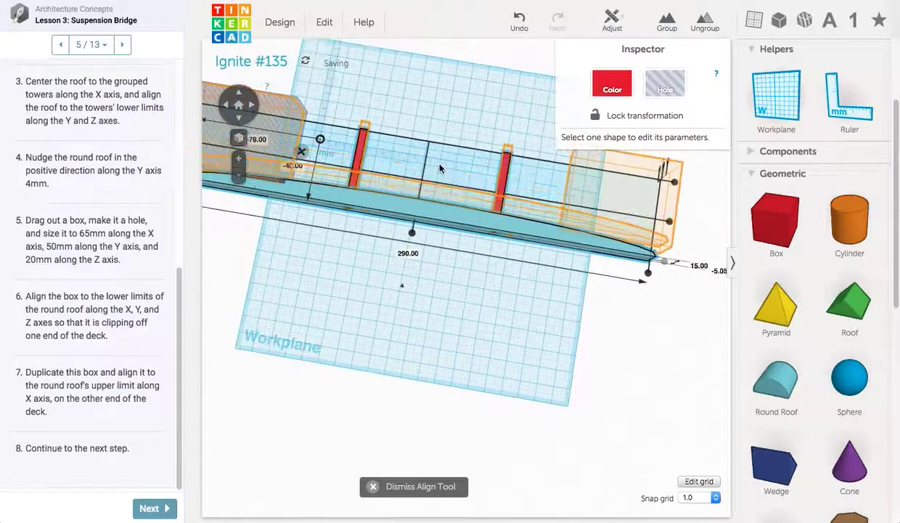
Nudge the aligned towers and round roof together 4 mm in the positive Y direction.
key(Up)
key(Up)
key(Up)
key(Up)
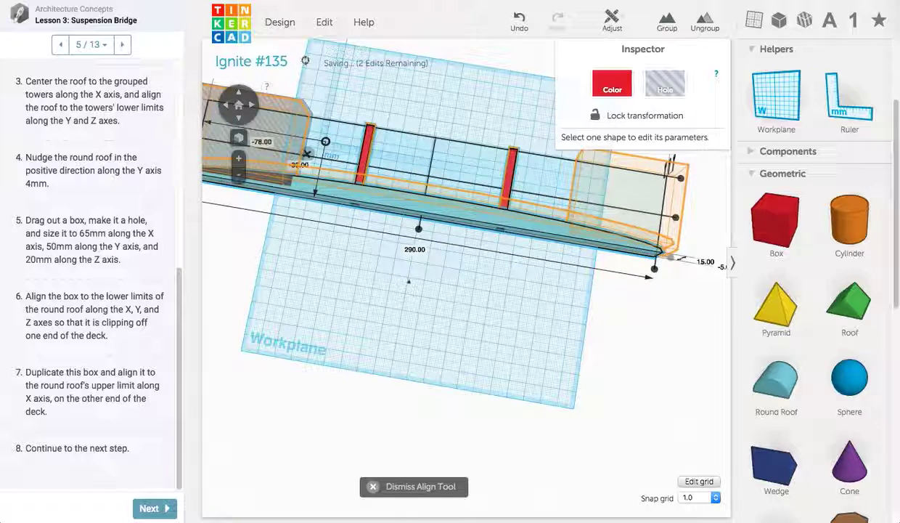
click(402, 309)
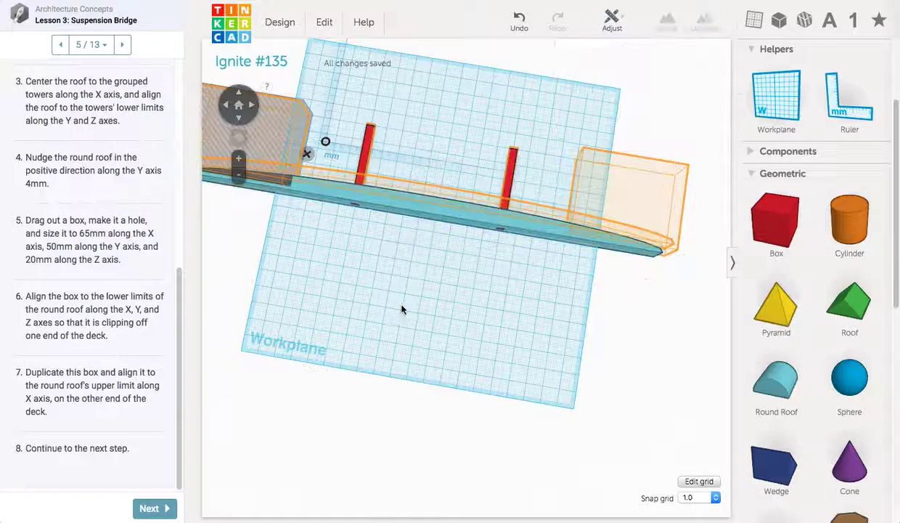
Nudge the round roof alone in the positive Y direction to a ruler offset of -30 mm.
click(393, 203)
key(Up)
key(Up)
key(Up)
key(Up)
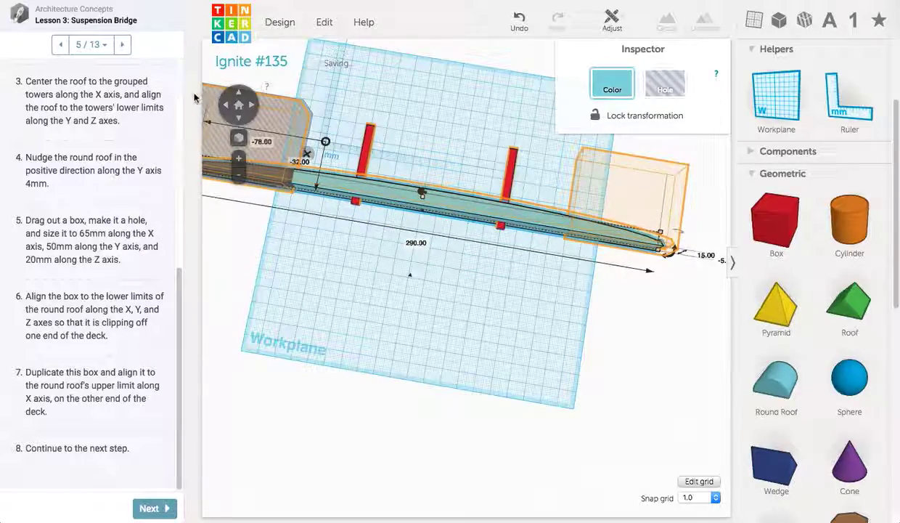
scroll(417, 149, up, 5)
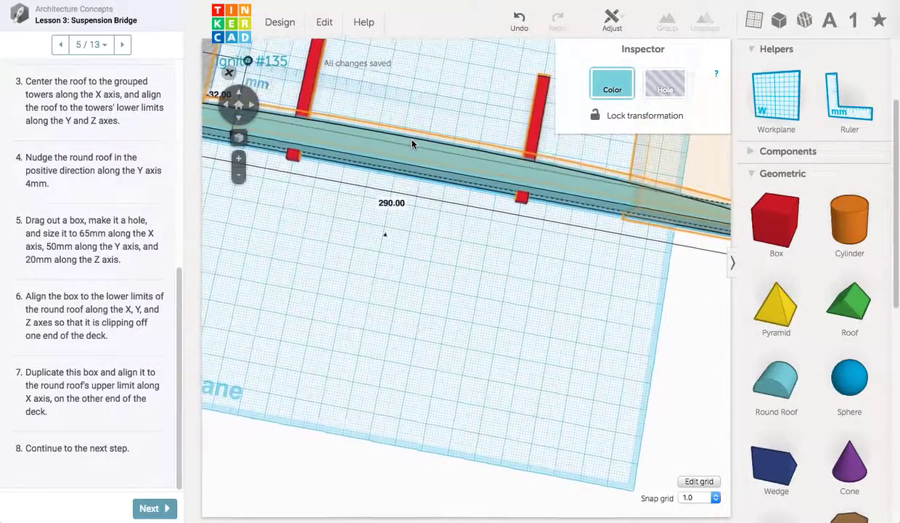
key(Up)
key(Up)
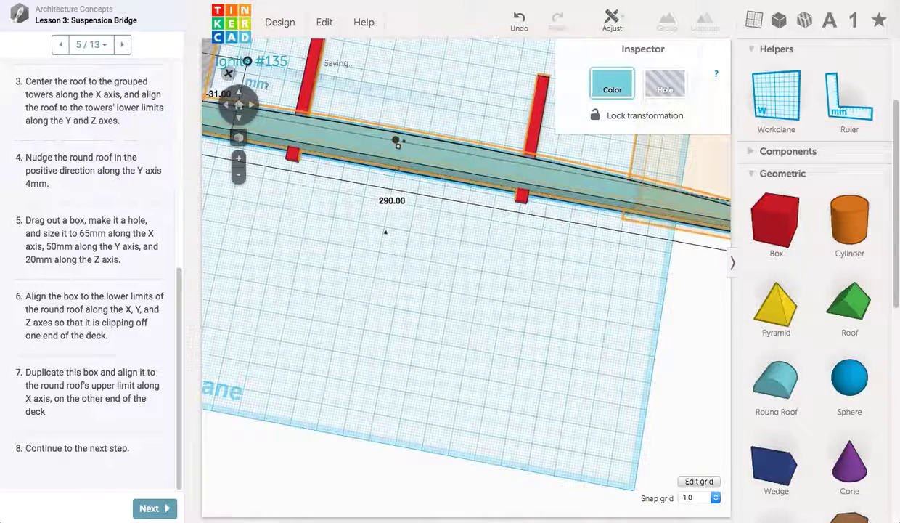
key(Up)
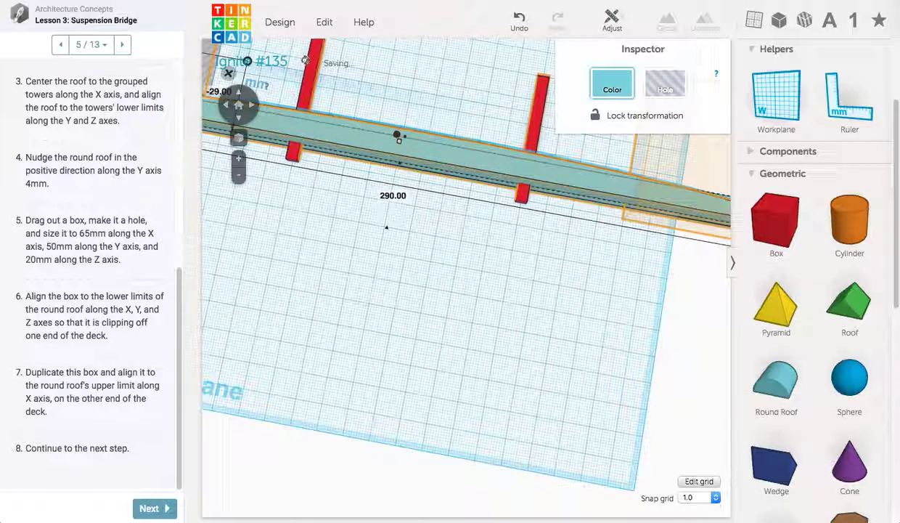
key(Down)
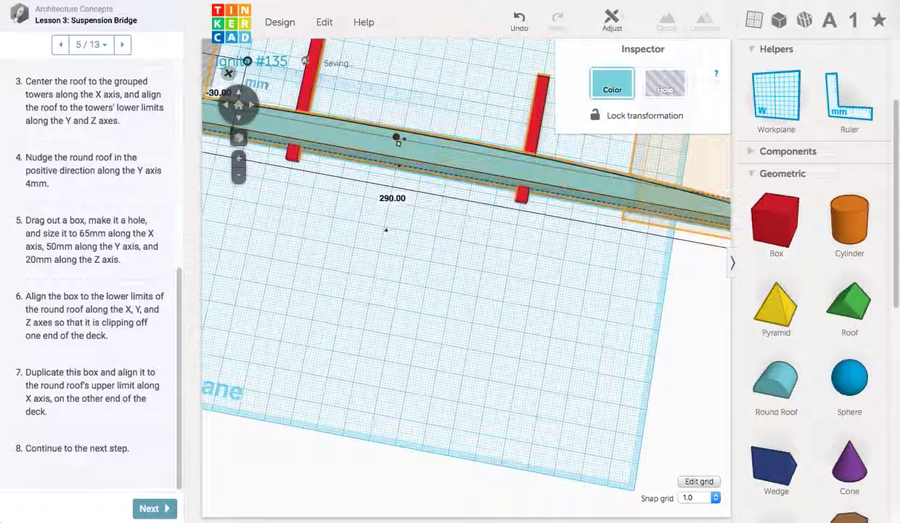
Examine how the round roof sits across the towers and how the hole box covers the deck's left end.
right_drag(394, 152, 425, 164)
scroll(424, 159, down, 5)
click(388, 132)
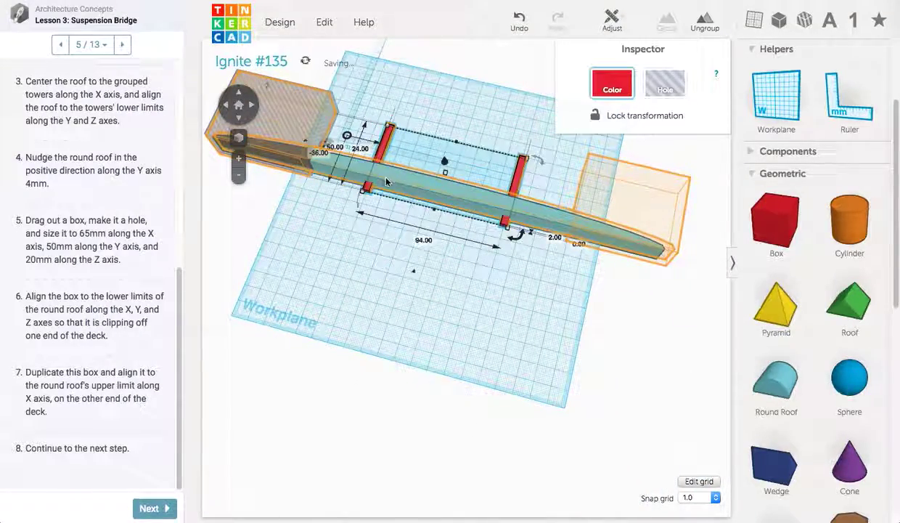
click(376, 175)
click(379, 98)
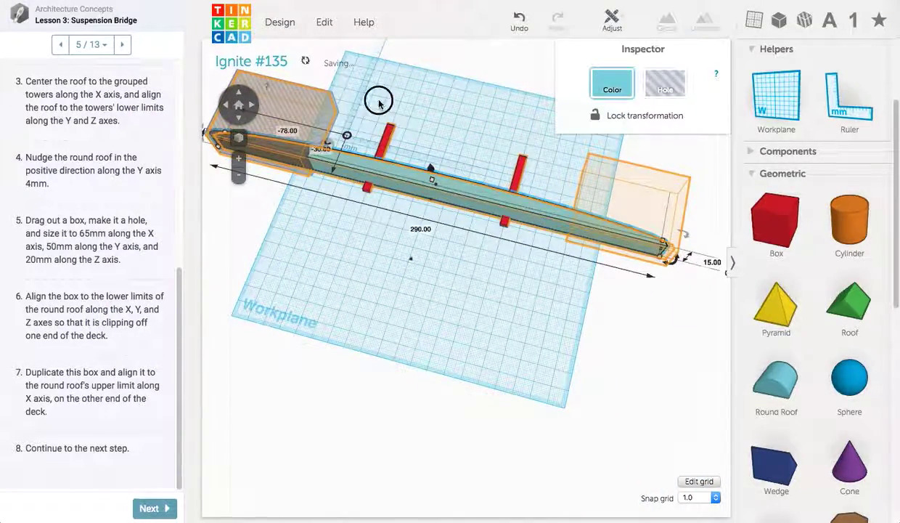
click(294, 110)
right_drag(448, 100, 398, 141)
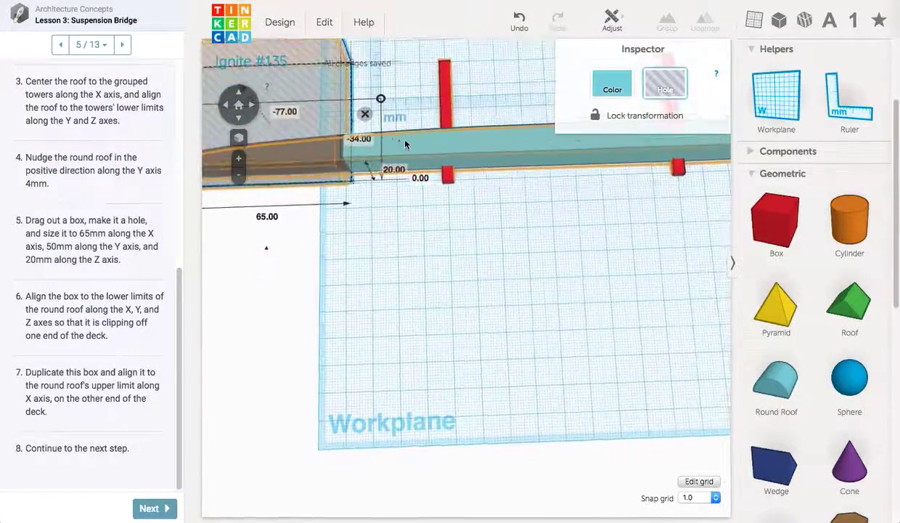
middle_drag(398, 141, 450, 169)
right_drag(491, 170, 493, 131)
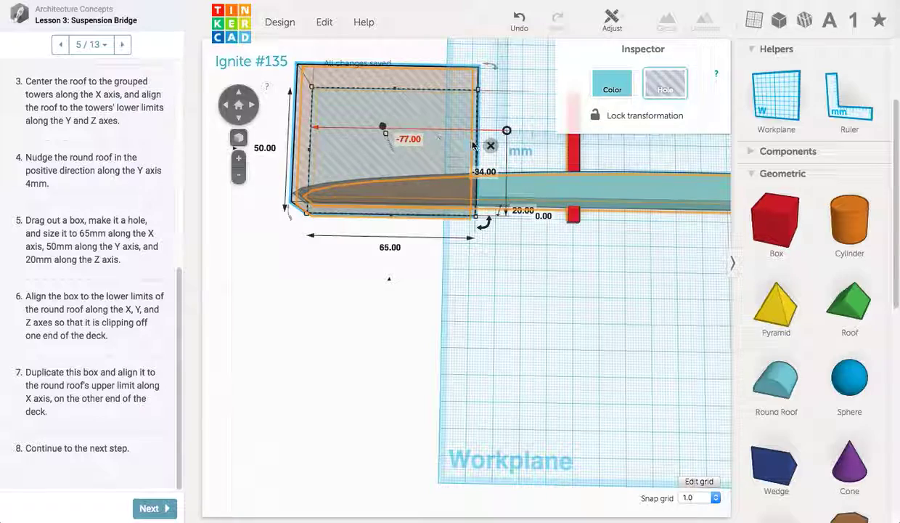
scroll(434, 145, down, 3)
scroll(448, 178, up, 3)
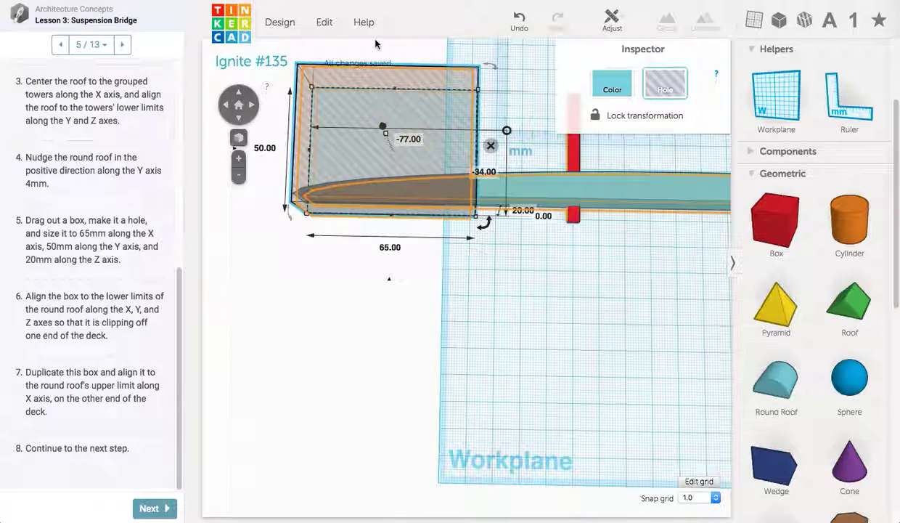
Duplicate the hole box and move the copy to the deck's right end, at ruler offsets of 228 and -3 mm.
click(325, 22)
click(339, 79)
scroll(404, 158, down, 5)
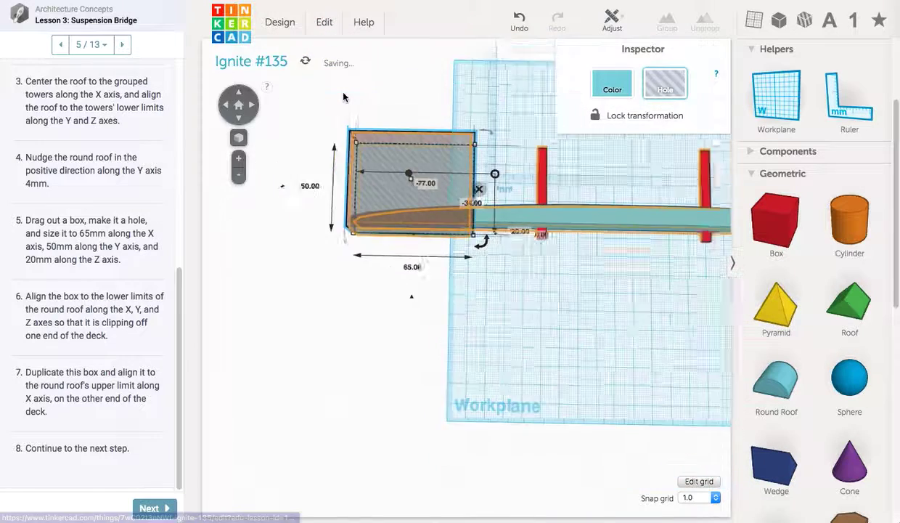
scroll(448, 189, up, 3)
click(511, 217)
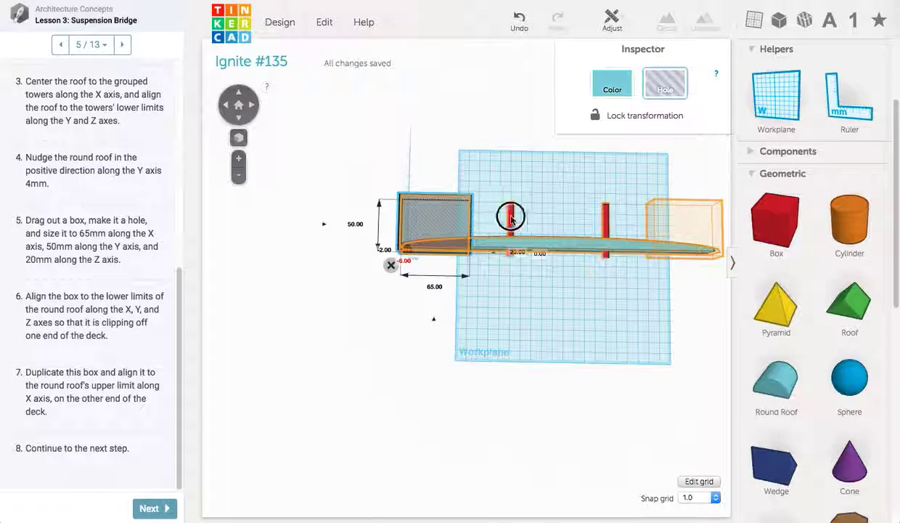
drag(448, 220, 706, 224)
scroll(706, 224, up, 5)
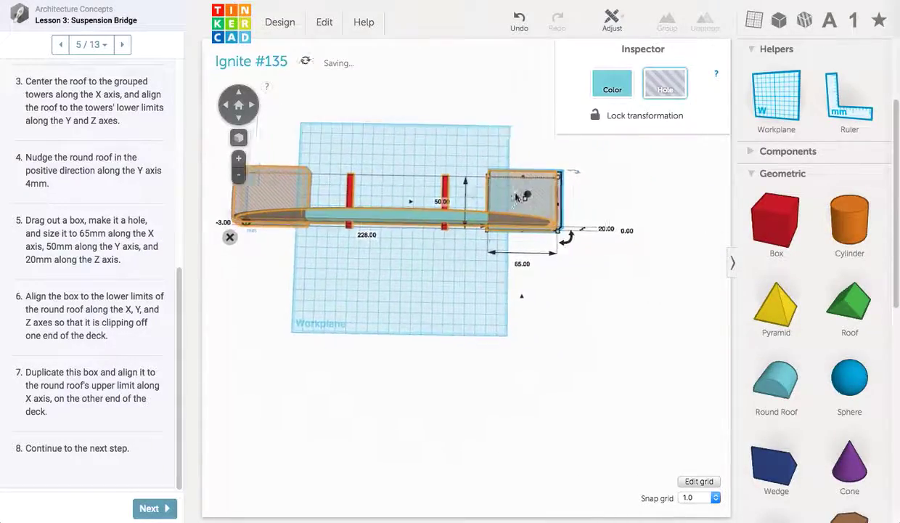
Nudge the duplicated hole box along X and Y to cover the deck's right end.
right_drag(421, 273, 411, 223)
key(Right)
key(Left)
key(Left)
key(Down)
key(Up)
key(Up)
key(Up)
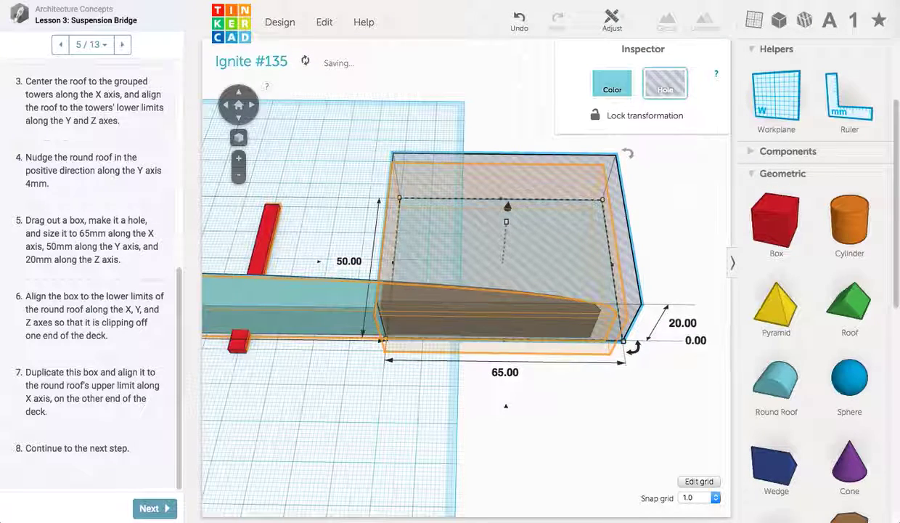
Nudge the duplicated hole box one grid step in the negative Y direction and advance the lesson to Make Suspension Cables.
key(Down)
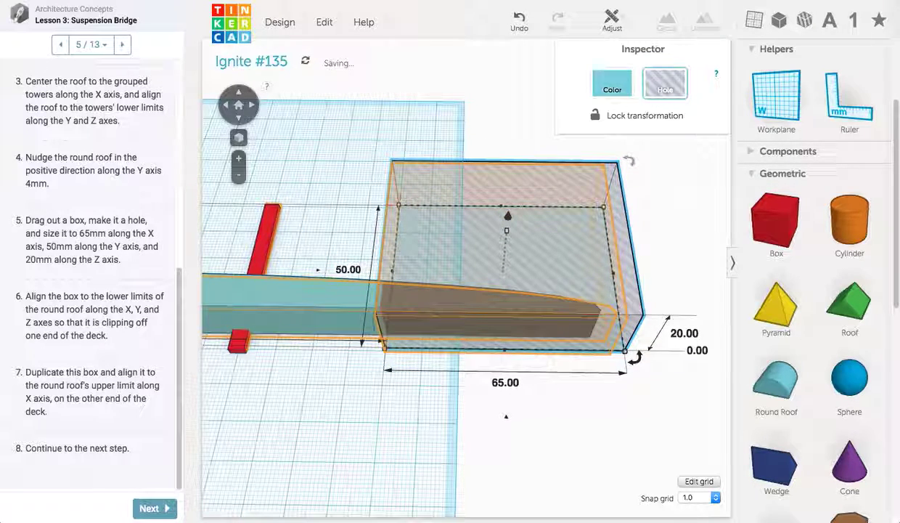
right_drag(478, 219, 531, 212)
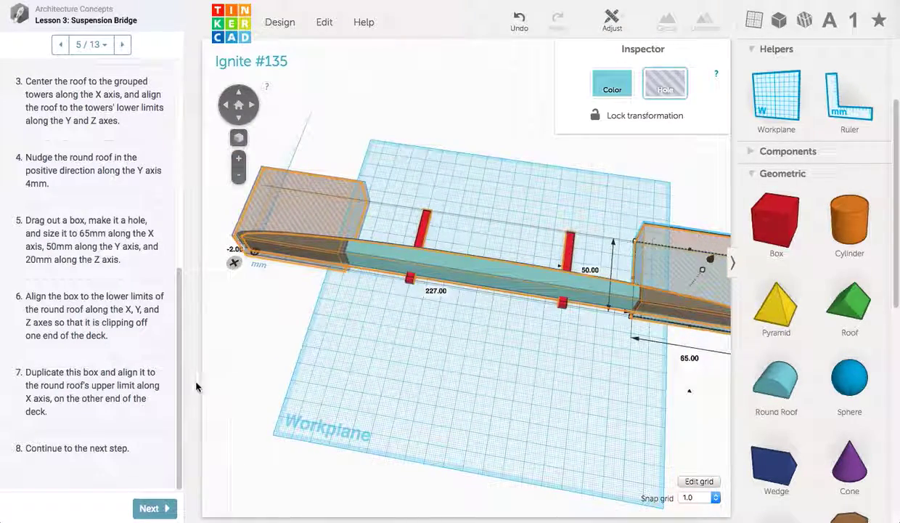
drag(178, 387, 200, 170)
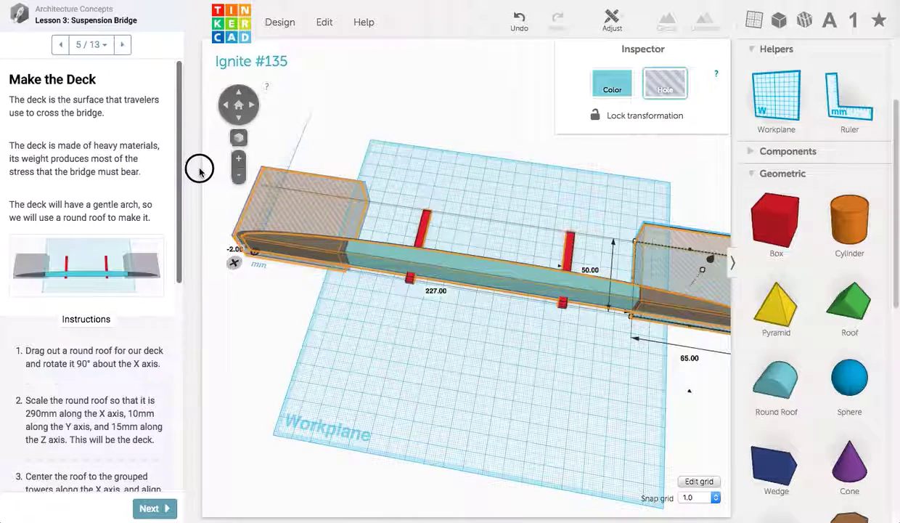
click(152, 506)
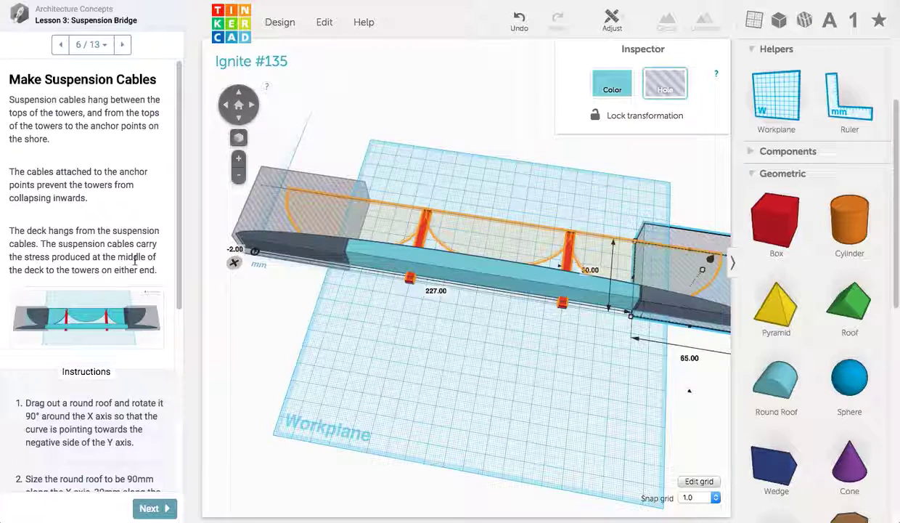
Read the Make Suspension Cables instructions for the rotation, sizes and placement of the round roofs.
drag(173, 168, 178, 145)
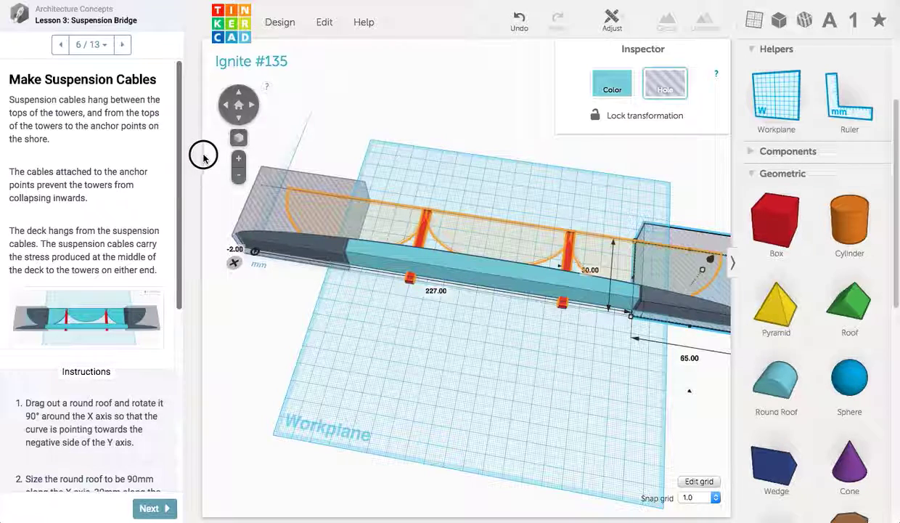
scroll(197, 169, down, 2)
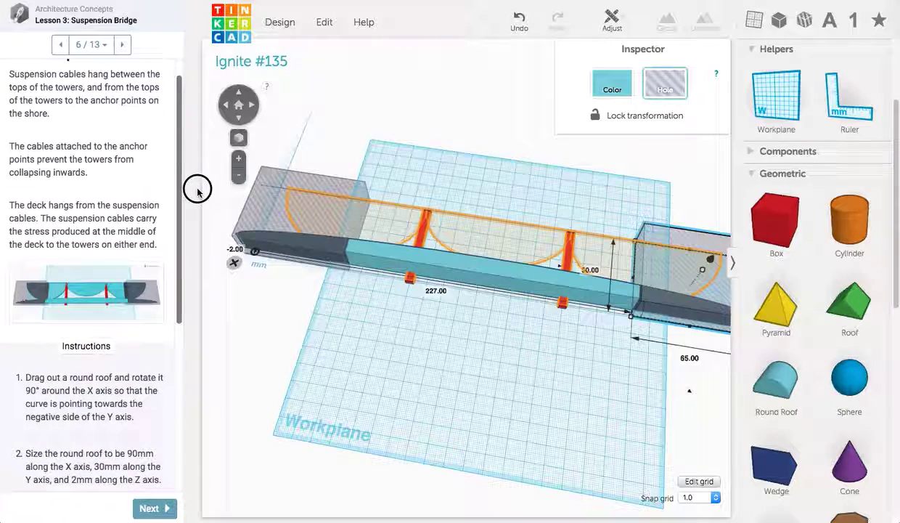
scroll(195, 195, down, 2)
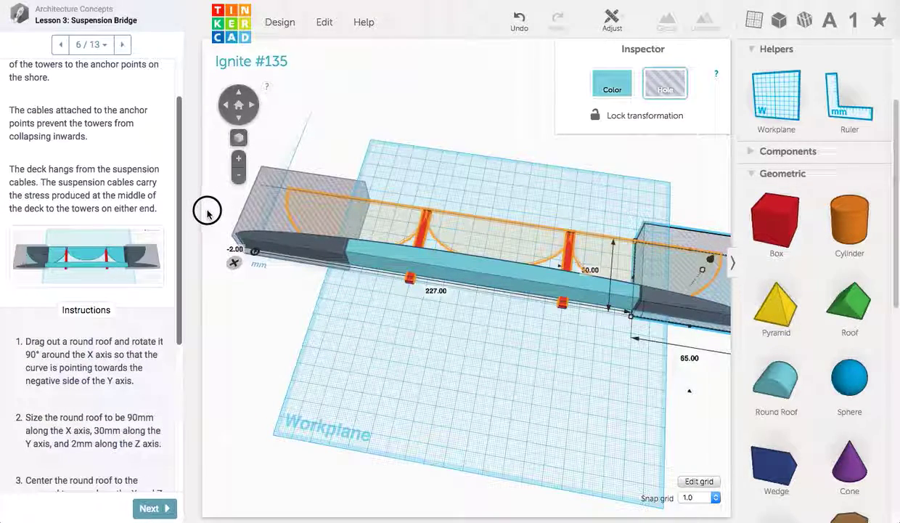
scroll(207, 212, down, 2)
scroll(212, 233, down, 7)
drag(202, 307, 198, 309)
mouse_move(103, 107)
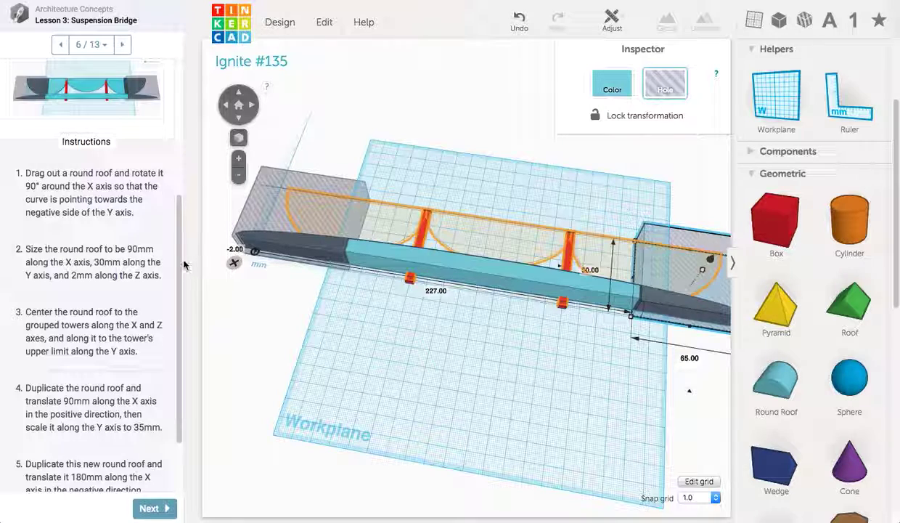
scroll(180, 254, up, 1)
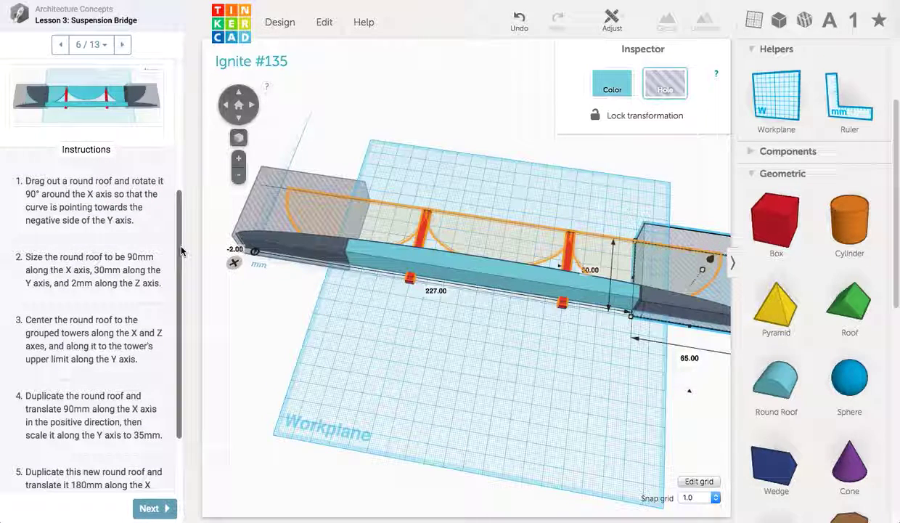
scroll(179, 248, up, 2)
drag(775, 379, 434, 341)
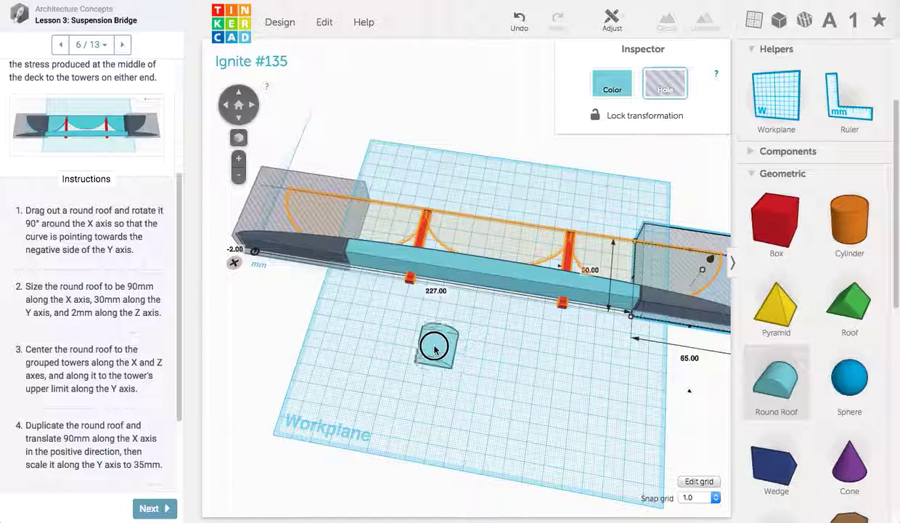
right_drag(569, 332, 364, 289)
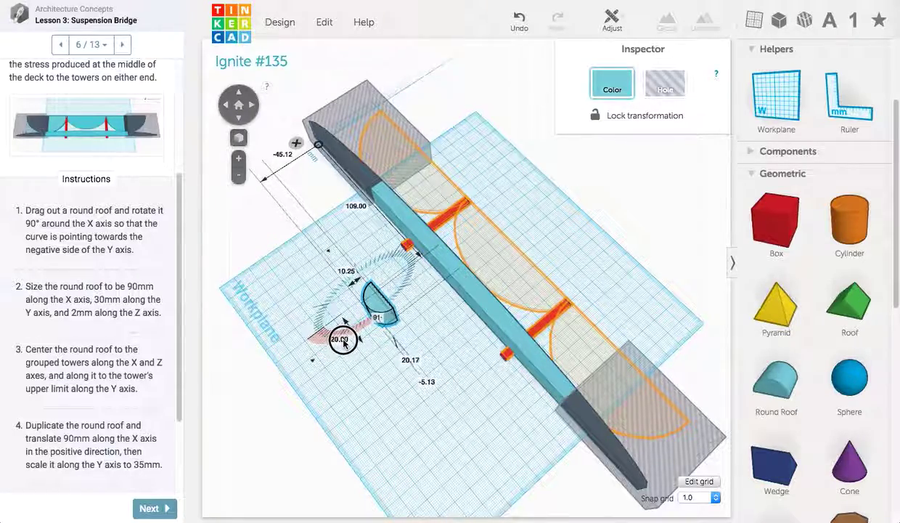
right_drag(346, 344, 379, 354)
scroll(501, 324, up, 5)
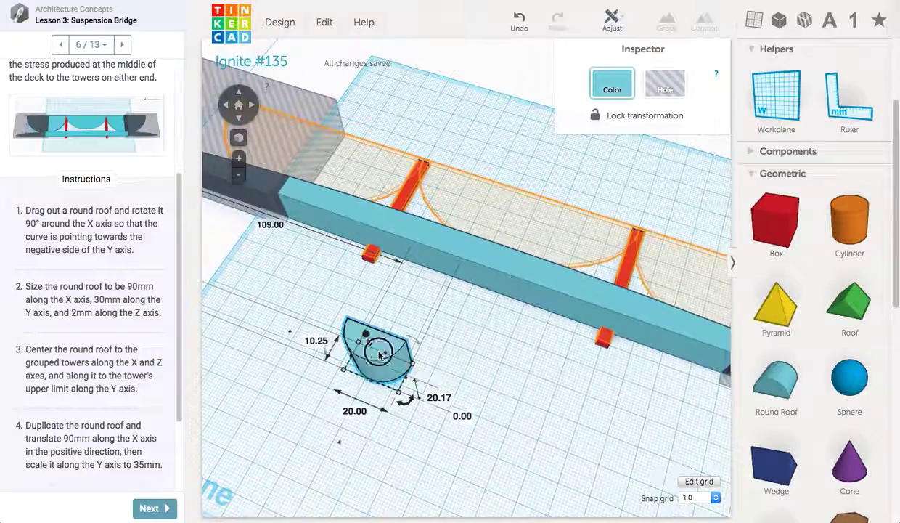
key(Delete)
Place a new round roof in front of the deck, rotated 90° around the X axis and resting on the workplane.
drag(753, 378, 341, 348)
right_drag(341, 349, 234, 275)
drag(244, 275, 285, 308)
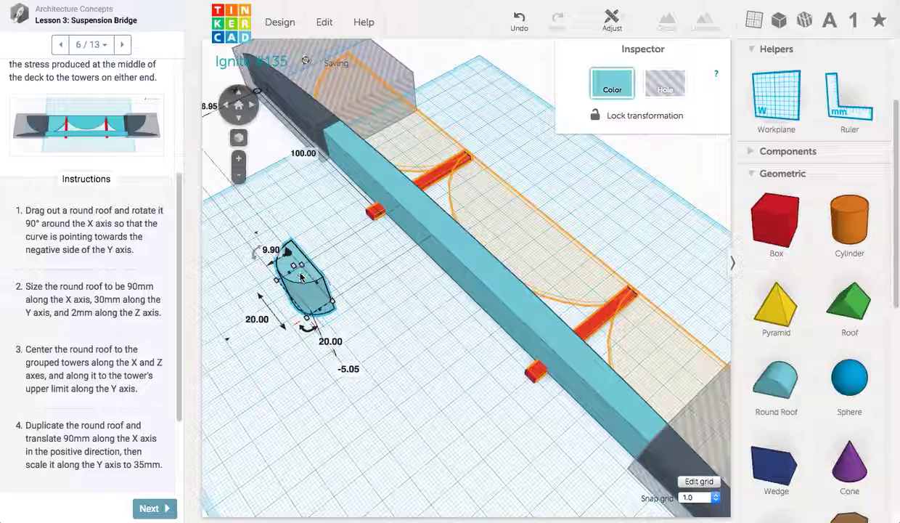
right_drag(356, 285, 196, 350)
scroll(181, 341, down, 1)
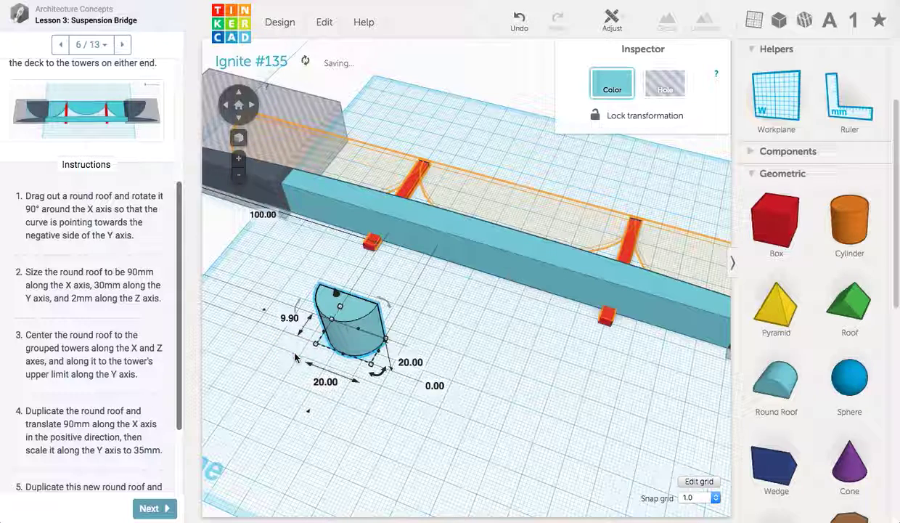
click(343, 383)
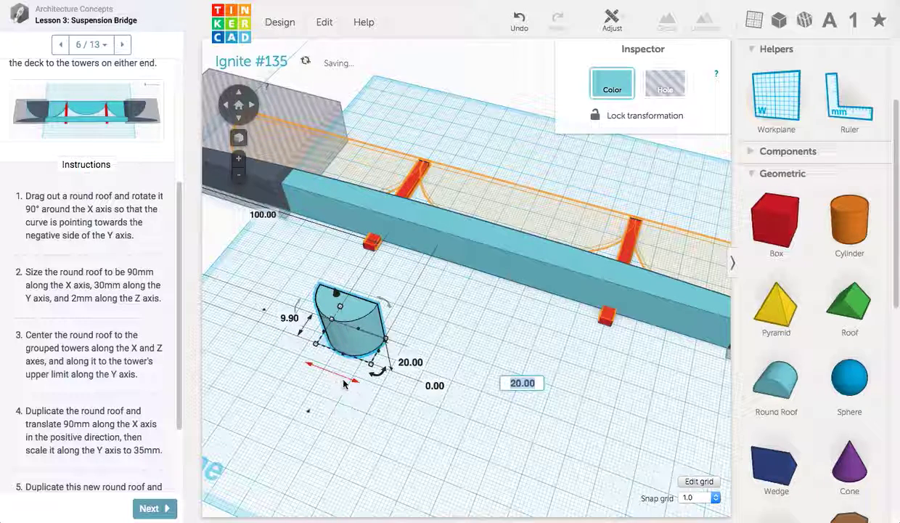
text(30)
key(Return)
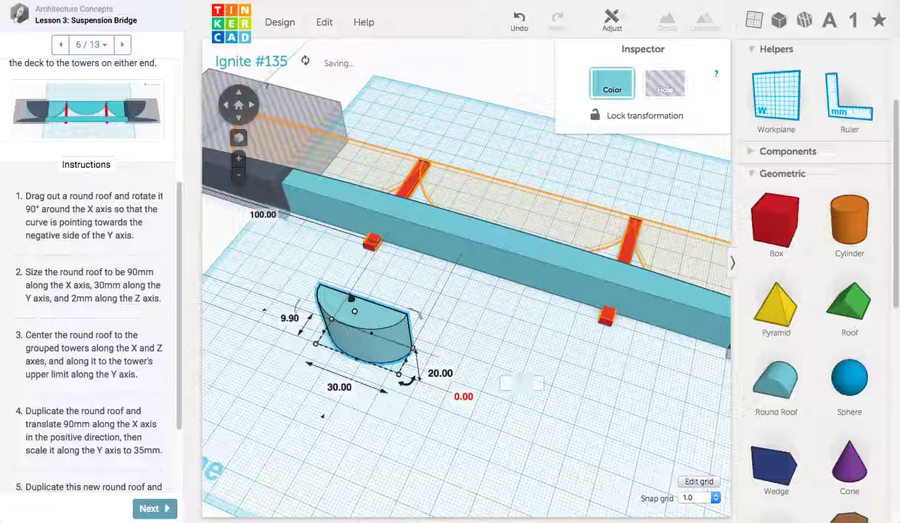
Size the rotated round roof to 90 mm along X, 30 mm along Y and 2 mm along Z.
right_drag(373, 394, 411, 394)
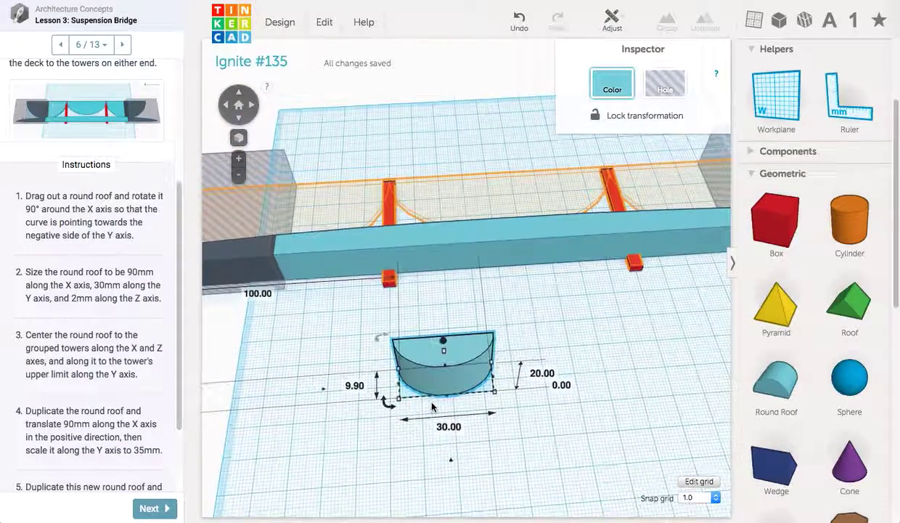
click(543, 377)
text(2)
key(Return)
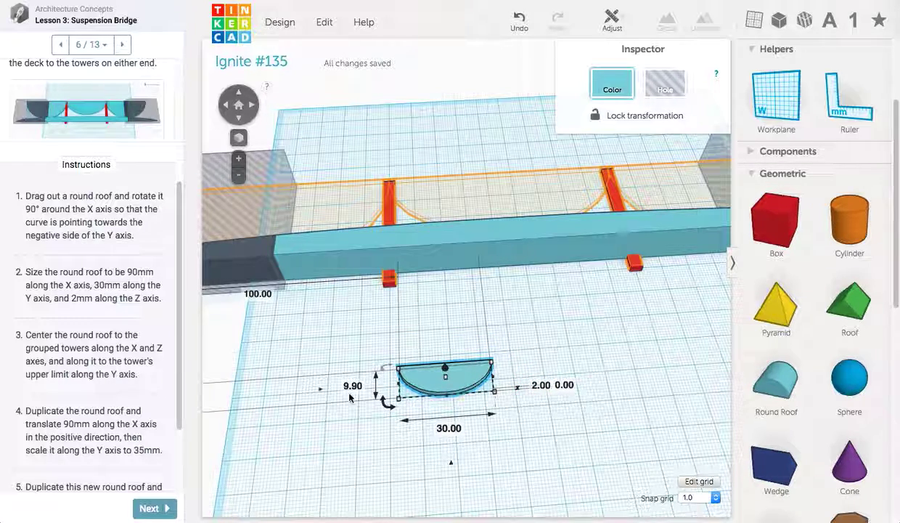
click(450, 429)
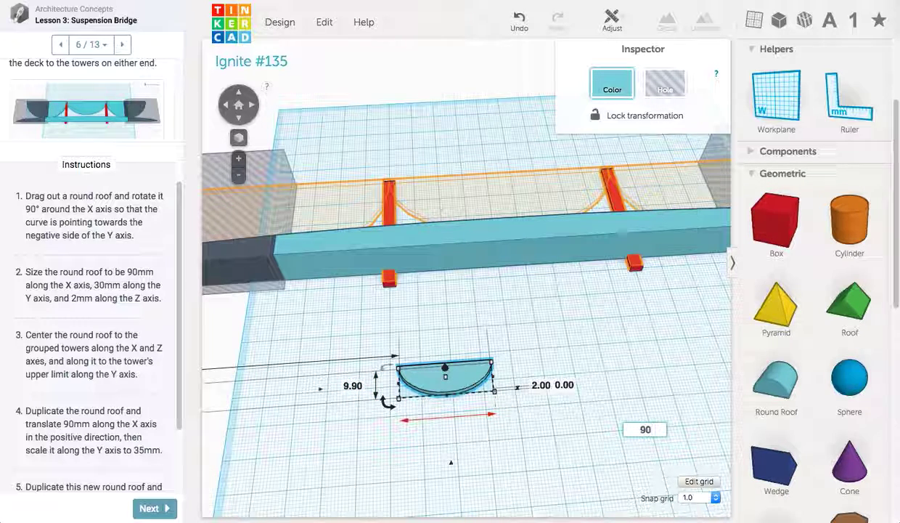
key(Return)
click(353, 386)
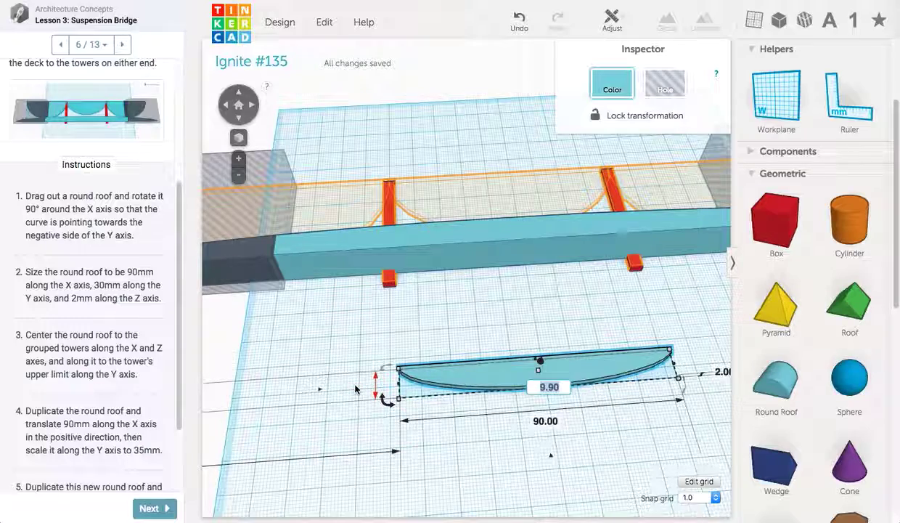
text(30)
key(Return)
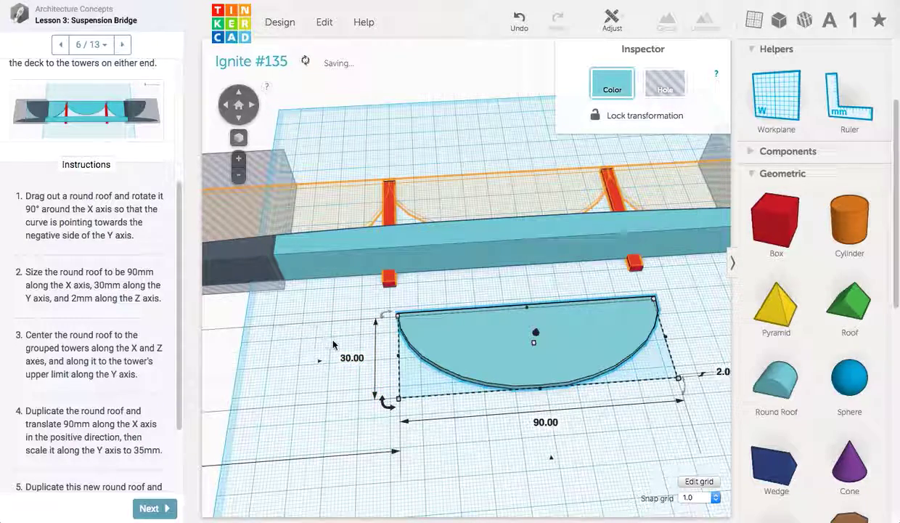
Move the round roof between the two towers so it fits the central cable outline at the towers' upper ends.
scroll(313, 316, down, 3)
right_drag(394, 251, 397, 401)
drag(463, 433, 378, 436)
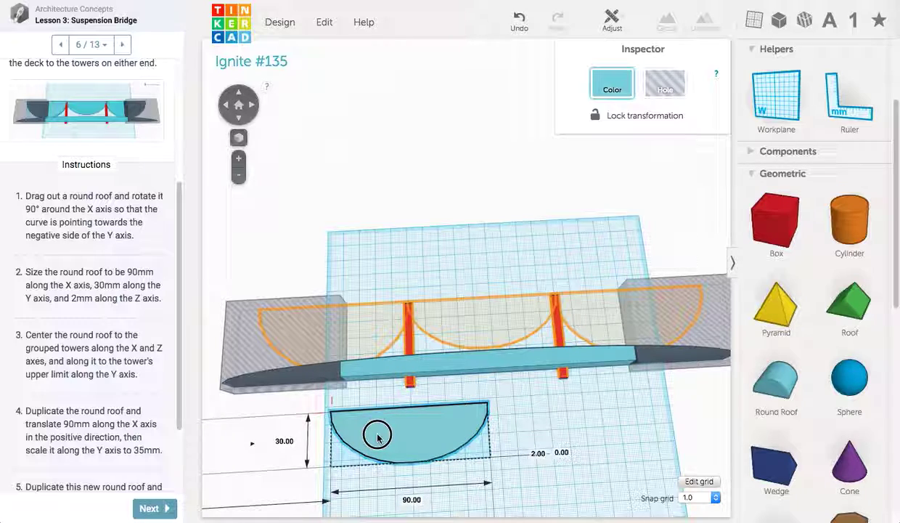
drag(356, 382, 423, 291)
scroll(450, 296, up, 5)
middle_drag(479, 302, 343, 283)
drag(353, 273, 419, 338)
scroll(332, 205, down, 3)
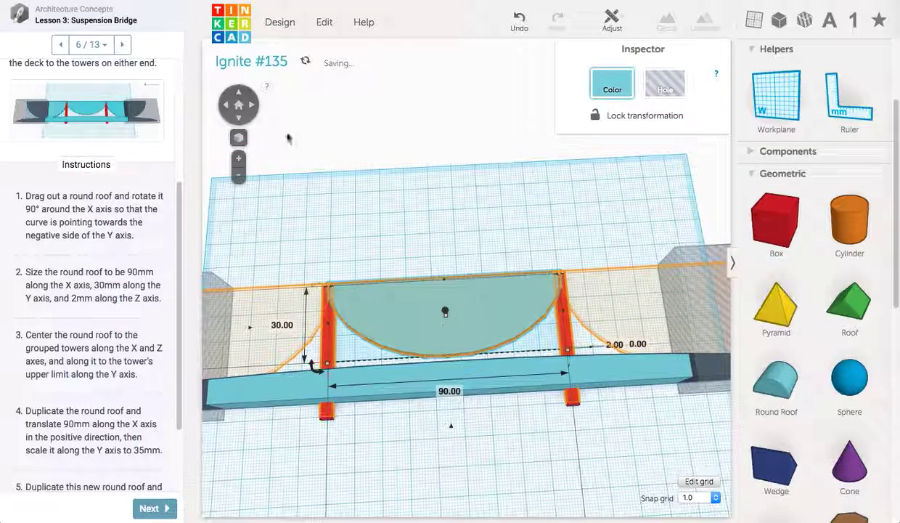
Duplicate the central round roof and move the copy along positive X beyond the second tower, to a ruler offset of 328 mm.
click(324, 22)
click(338, 82)
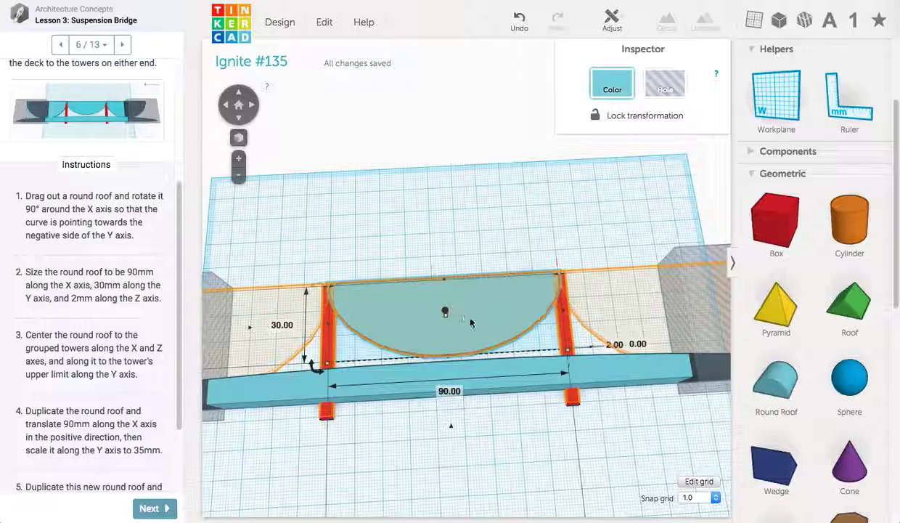
scroll(457, 307, down, 3)
scroll(456, 307, up, 3)
scroll(520, 310, down, 3)
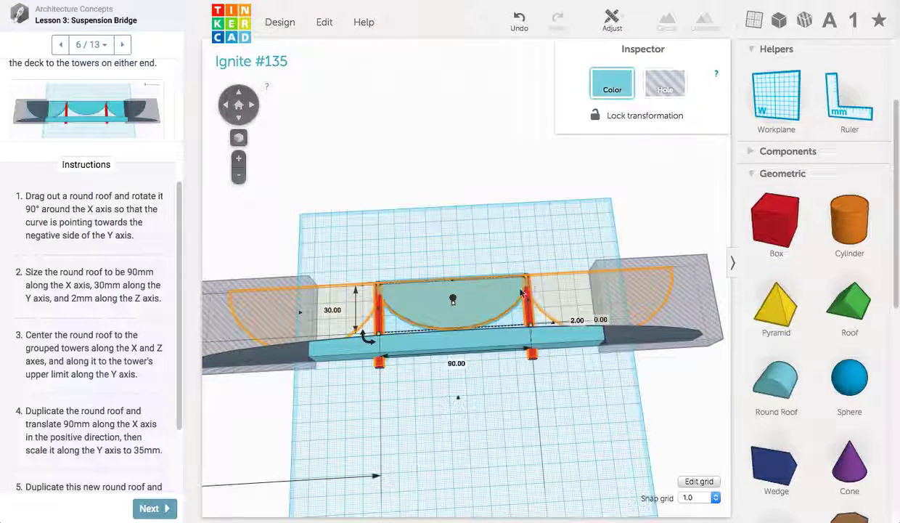
alt+drag(481, 287, 619, 286)
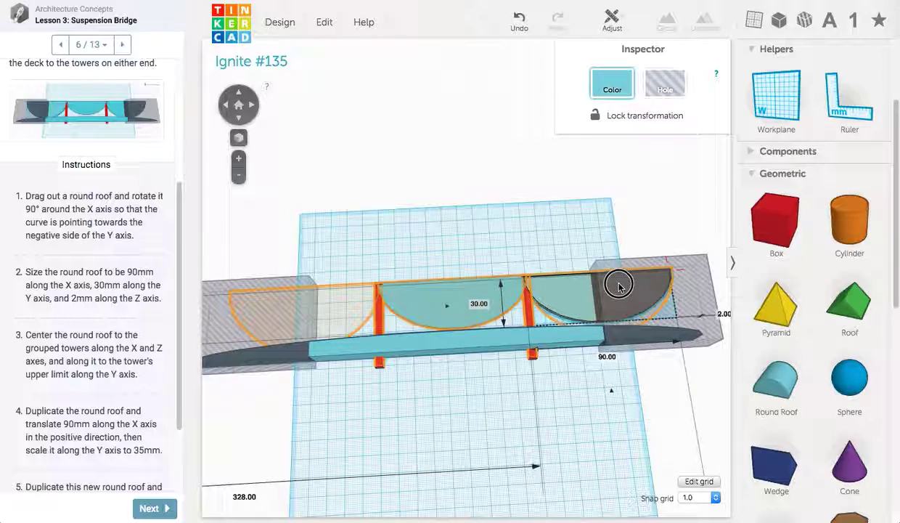
Set the duplicated round roof's Y size to 35 mm.
scroll(617, 288, up, 4)
middle_drag(615, 289, 459, 293)
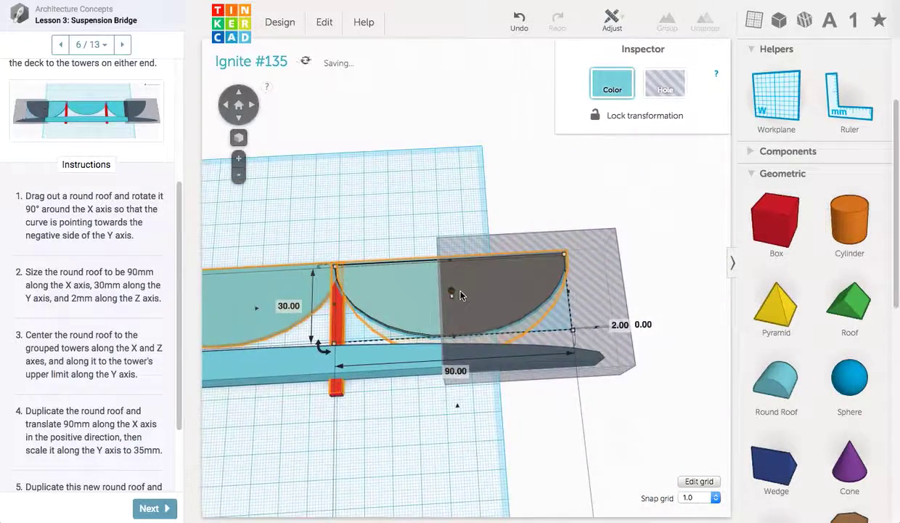
scroll(472, 298, down, 4)
scroll(464, 294, up, 2)
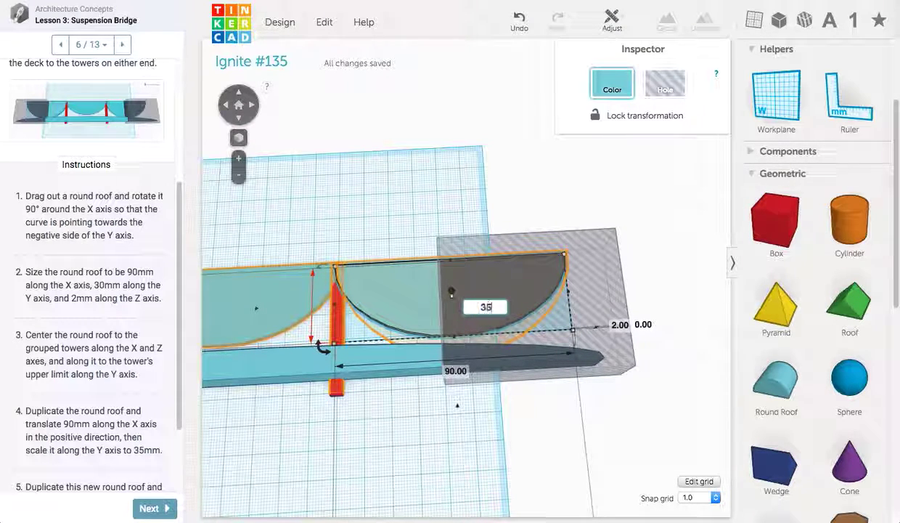
key(Return)
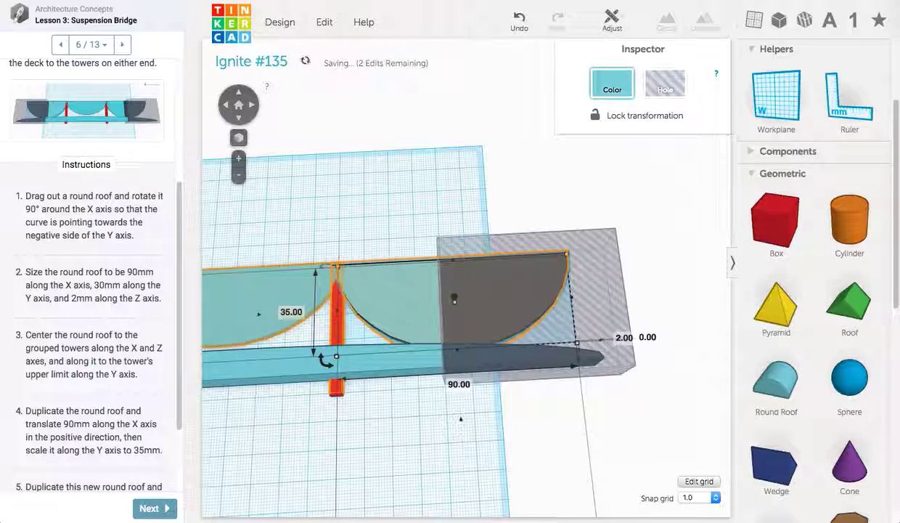
Review the cable instructions and examine how the round roofs line up with the towers and the cable outlines.
right_drag(346, 209, 347, 298)
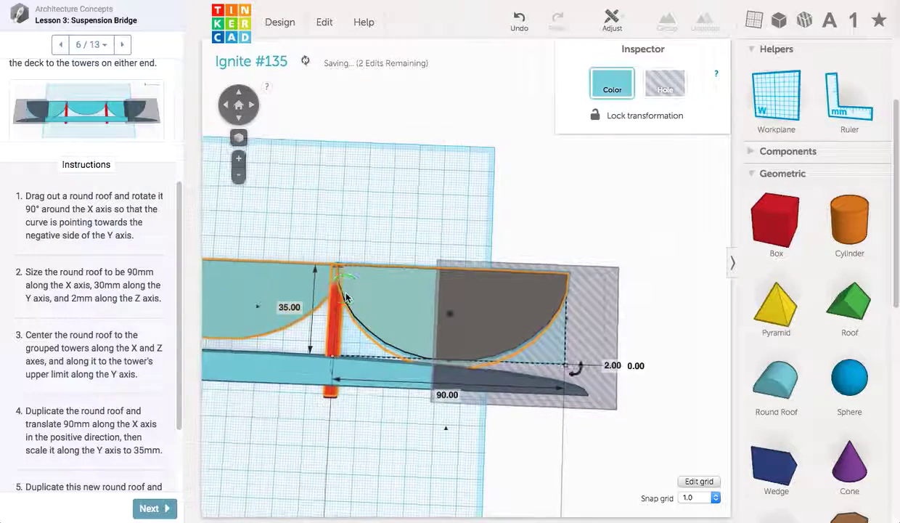
right_drag(326, 226, 231, 282)
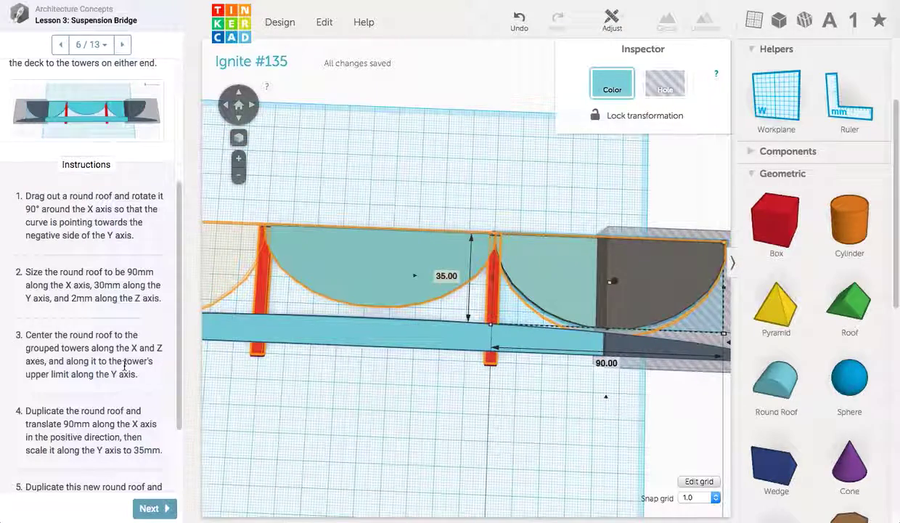
scroll(124, 365, down, 5)
scroll(120, 336, up, 1)
scroll(121, 336, up, 9)
right_drag(622, 123, 385, 253)
key(Down)
key(Down)
key(Up)
mouse_move(385, 252)
right_down()
mouse_move(294, 203)
mouse_move(277, 306)
mouse_move(329, 445)
mouse_move(390, 436)
mouse_move(479, 252)
mouse_move(390, 270)
right_up()
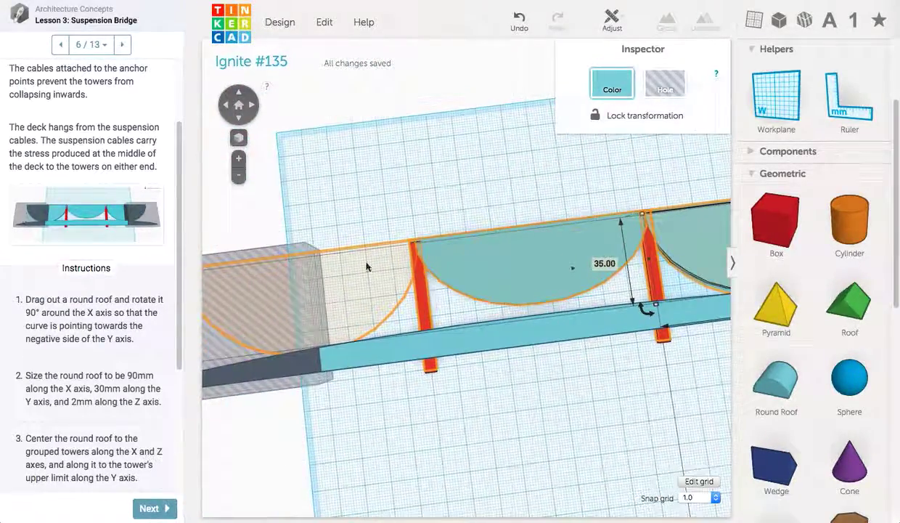
mouse_move(111, 215)
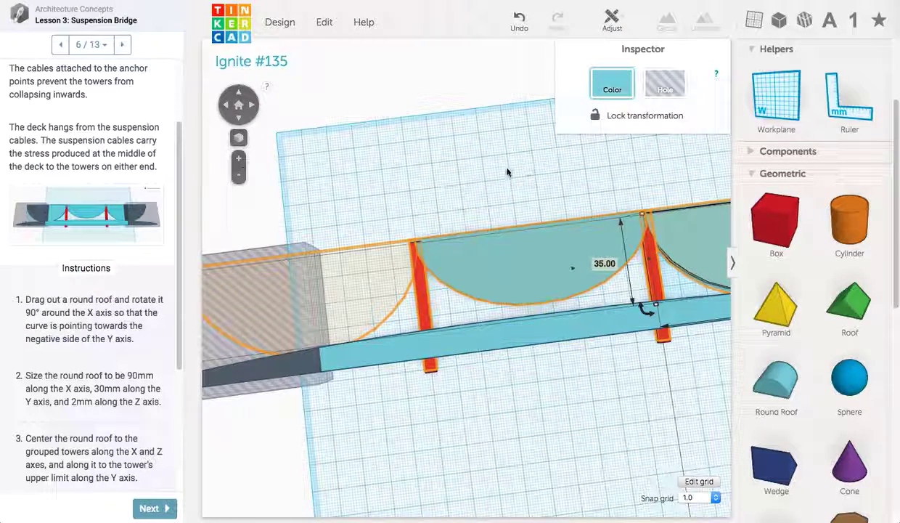
scroll(508, 172, up, 10)
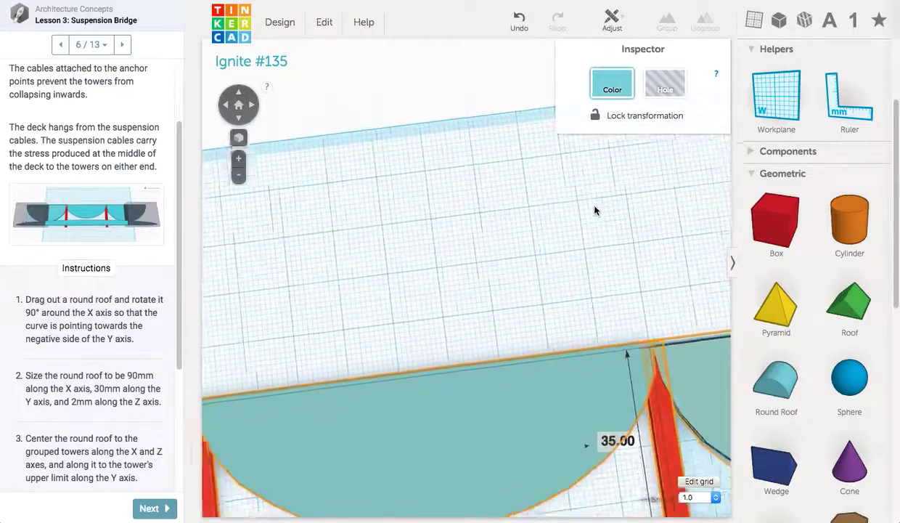
scroll(594, 210, down, 10)
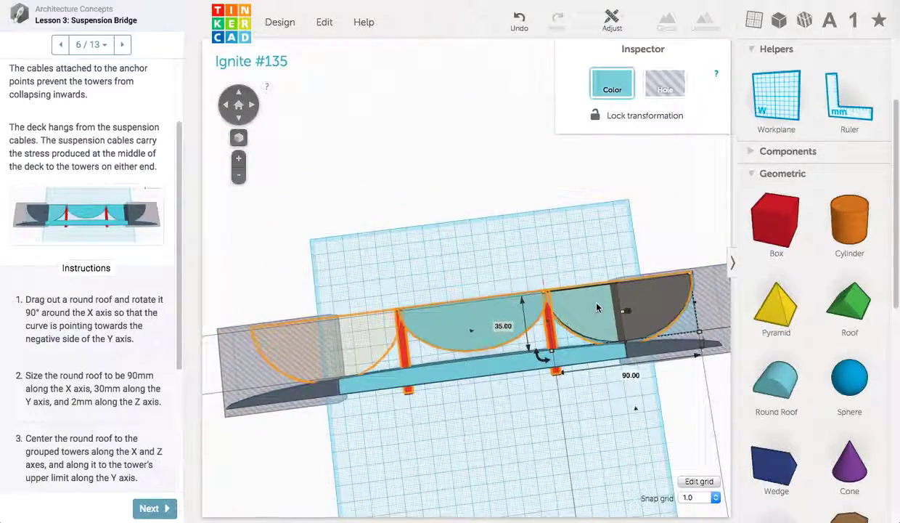
key(super+d)
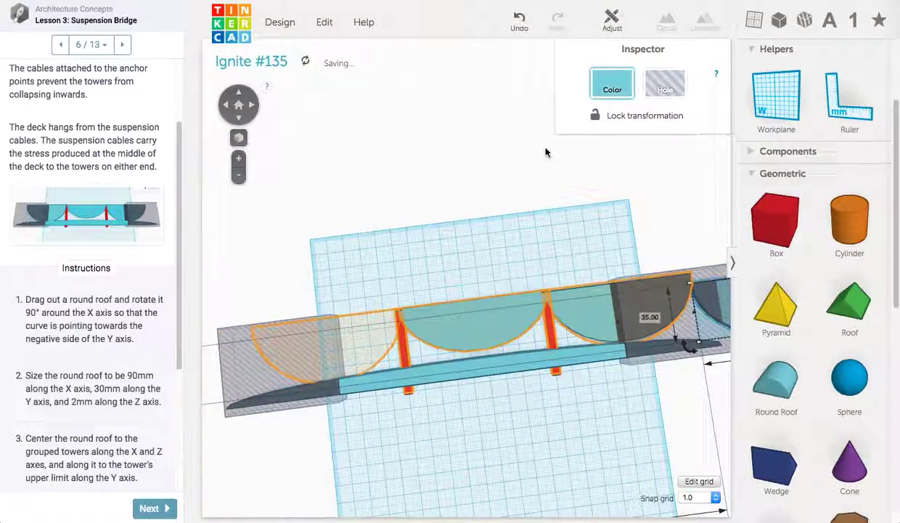
scroll(545, 152, down, 5)
key(Delete)
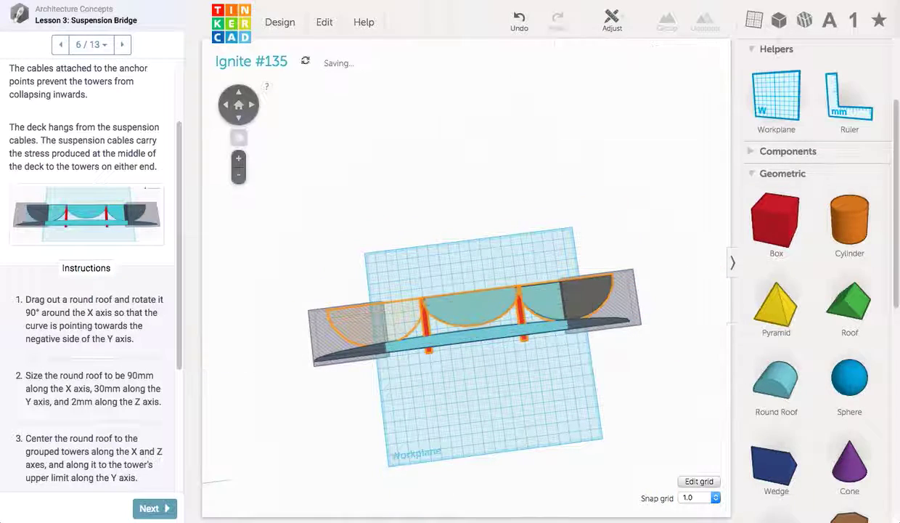
Duplicate the round roof beyond the second tower and move the copy along negative X beyond the first tower to fit the cable outline.
click(589, 295)
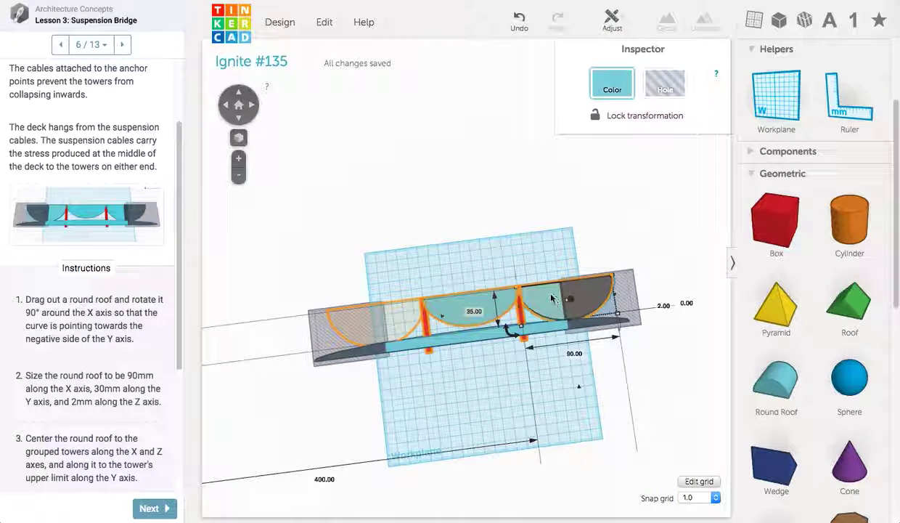
click(324, 22)
click(347, 85)
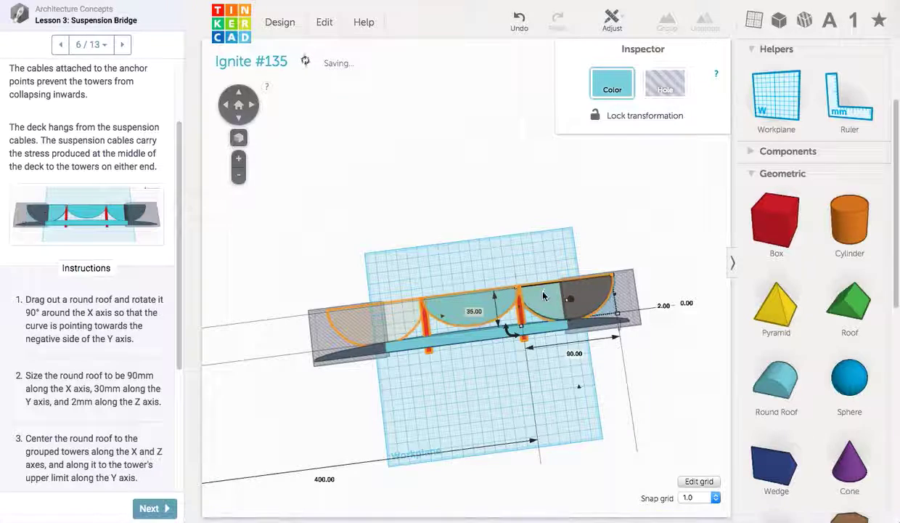
drag(574, 298, 354, 317)
scroll(358, 312, up, 5)
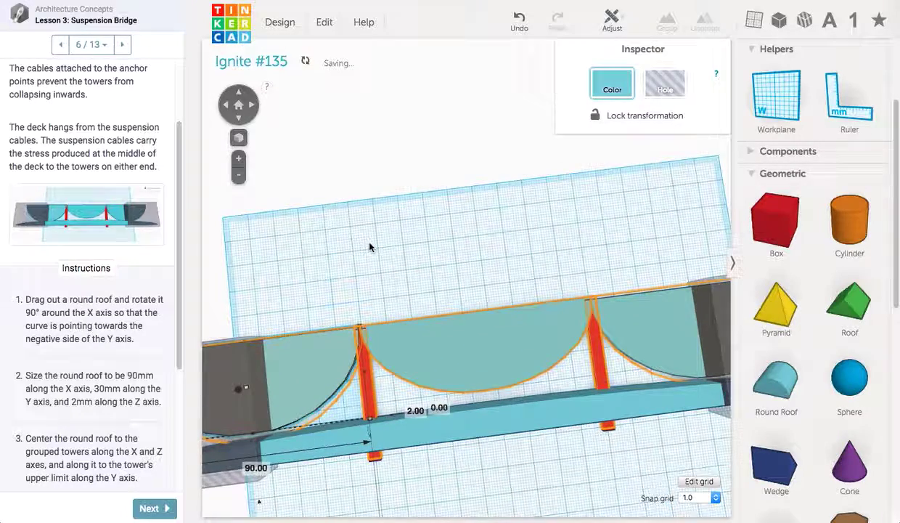
Start the Align tool on all three round roofs and examine how their upper edges line up with the towers.
shift+click(466, 332)
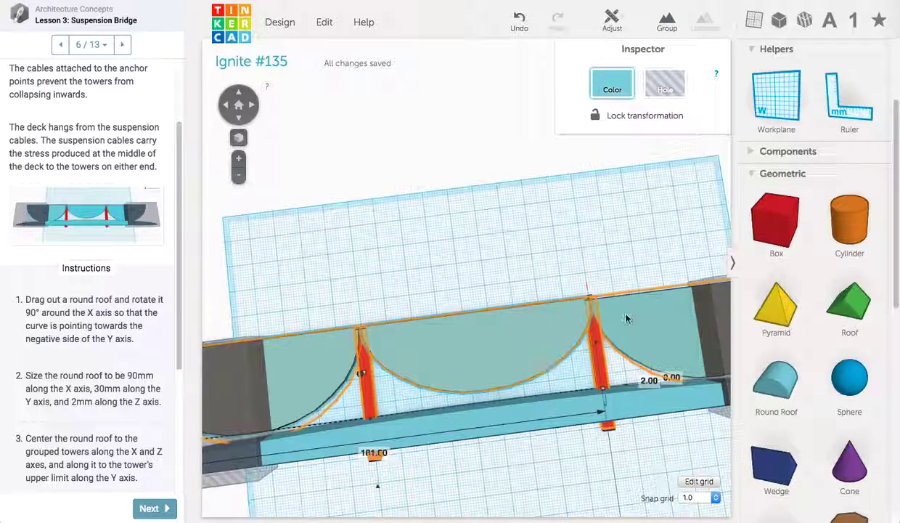
shift+click(623, 316)
click(608, 20)
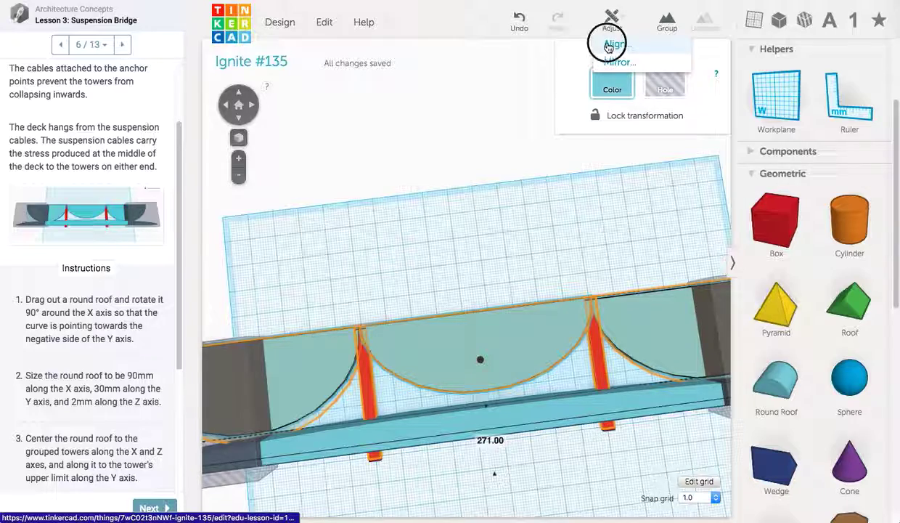
click(611, 42)
right_drag(565, 195, 538, 158)
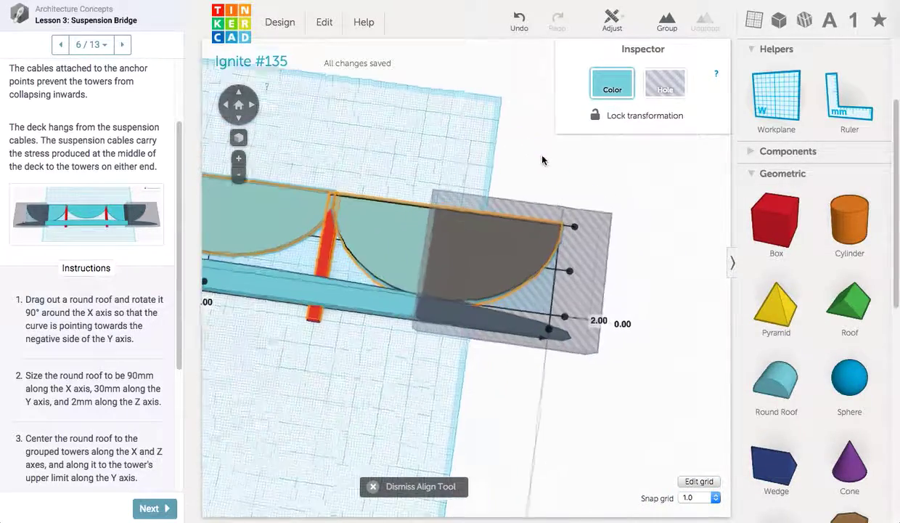
middle_drag(538, 159, 461, 145)
click(393, 169)
scroll(333, 165, down, 5)
middle_drag(333, 165, 445, 211)
scroll(449, 209, up, 4)
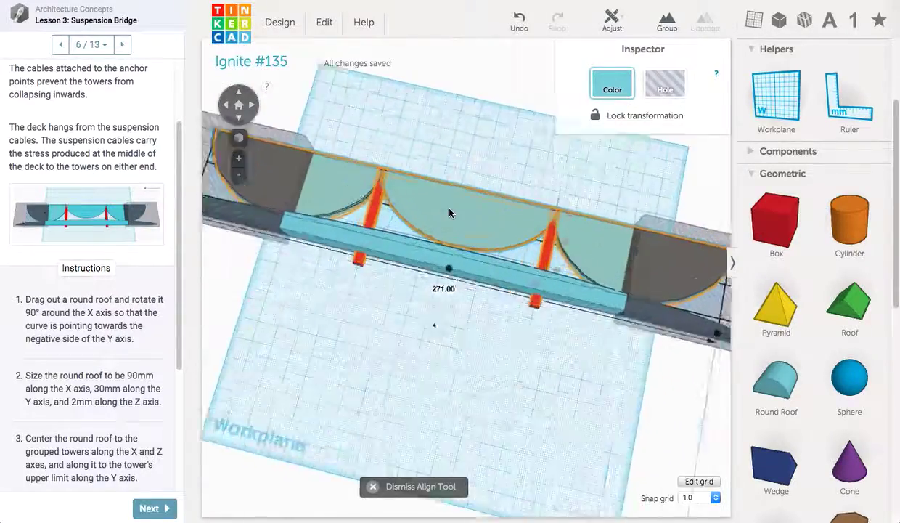
scroll(450, 213, up, 3)
right_drag(474, 187, 460, 137)
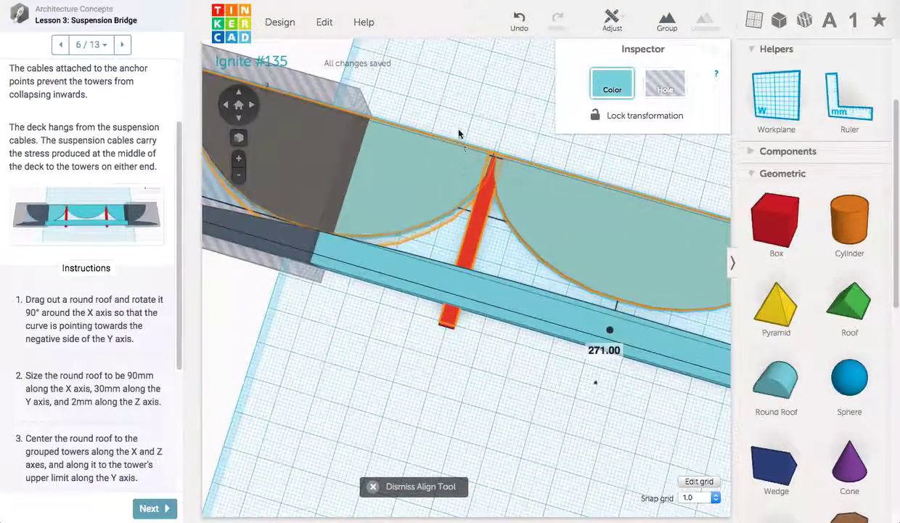
click(455, 104)
Compare the outer round roofs with the lesson's reference picture and the cable outlines.
middle_drag(455, 103, 381, 117)
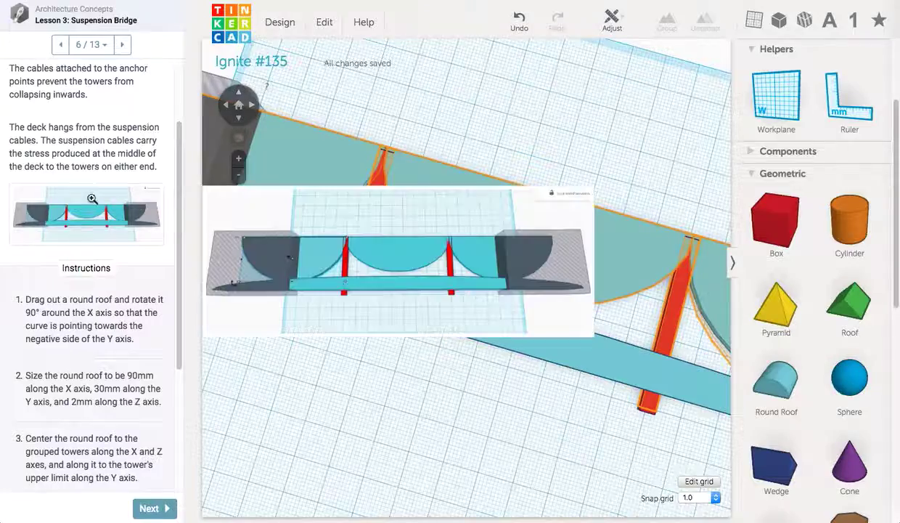
middle_drag(627, 215, 335, 216)
right_drag(520, 224, 507, 285)
click(500, 305)
right_drag(477, 230, 558, 275)
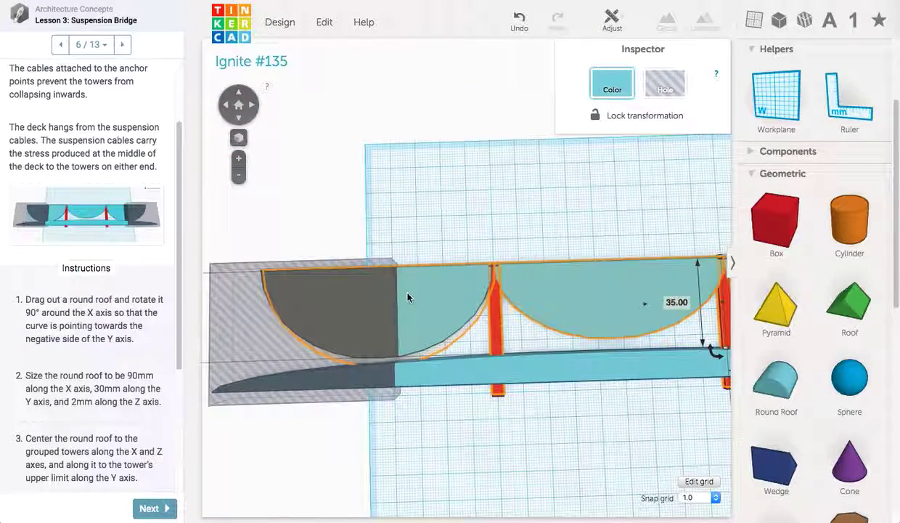
mouse_move(53, 213)
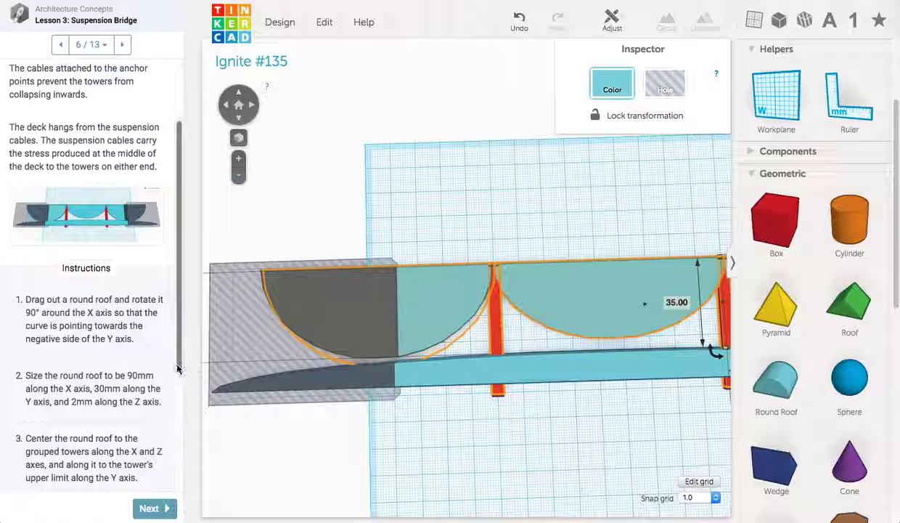
scroll(174, 374, down, 1)
Increase the Y size of the round roof beyond the first tower to match its cable outline.
click(426, 324)
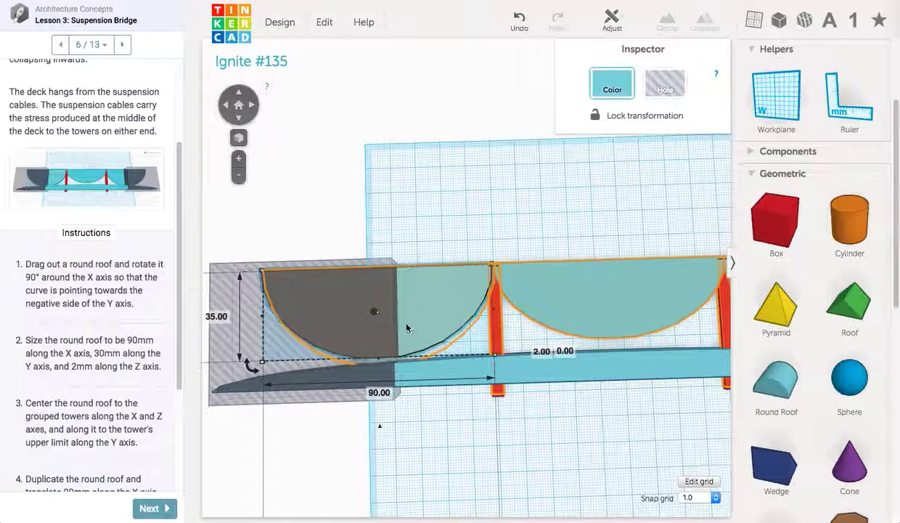
scroll(407, 329, down, 2)
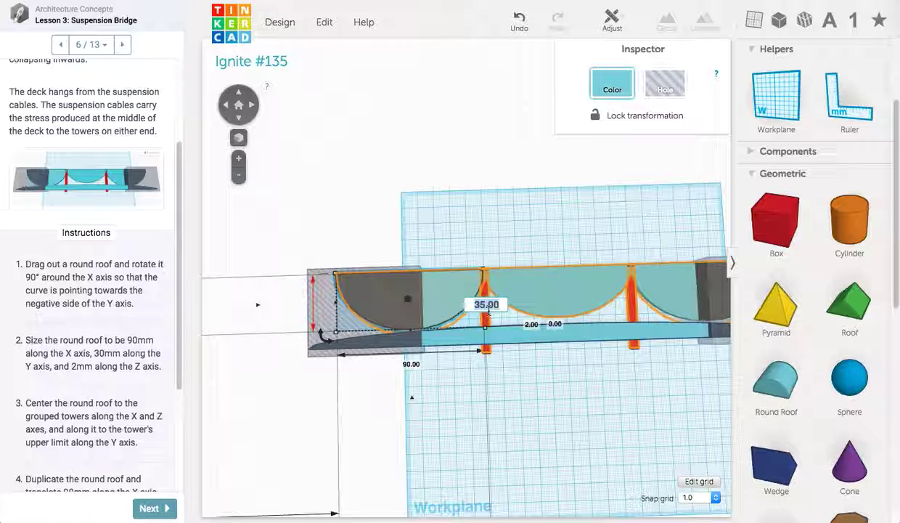
key(Return)
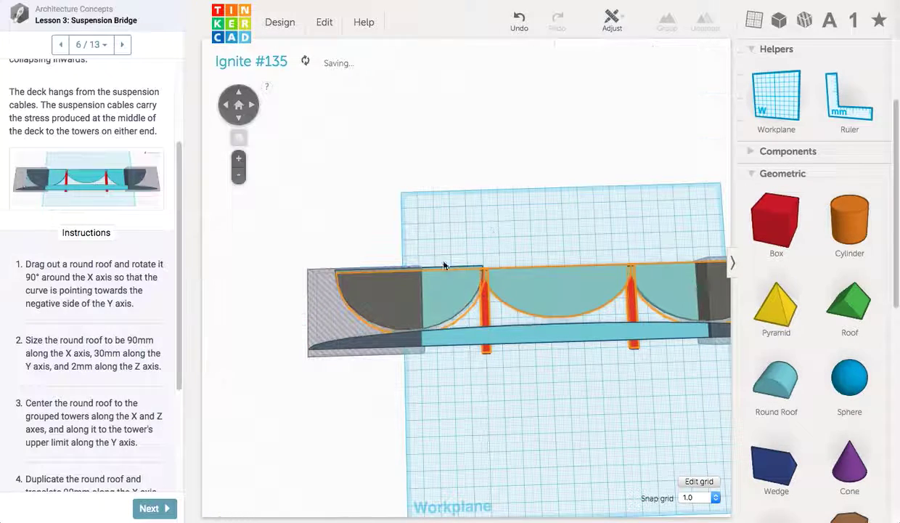
Set the Y size of the round roof beyond the second tower to 37 mm.
middle_drag(367, 212, 113, 219)
click(394, 278)
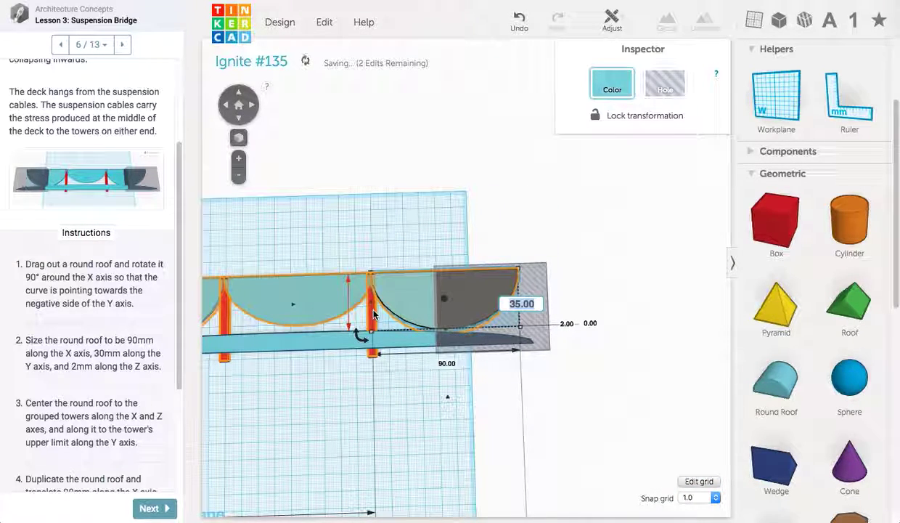
text(37)
key(Return)
middle_drag(348, 257, 401, 233)
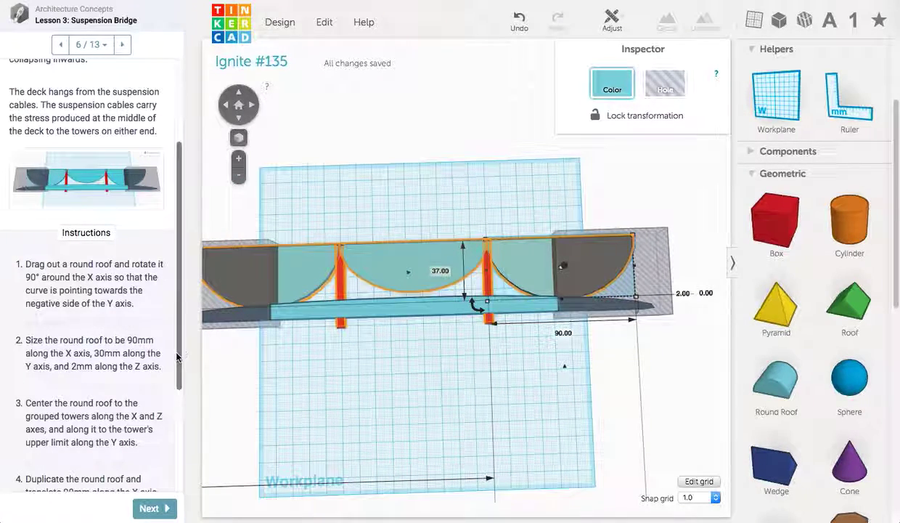
Finish the cable instructions, advance the lesson to step 7, Trim the Deck and Cables, and read through its instructions.
drag(180, 361, 183, 465)
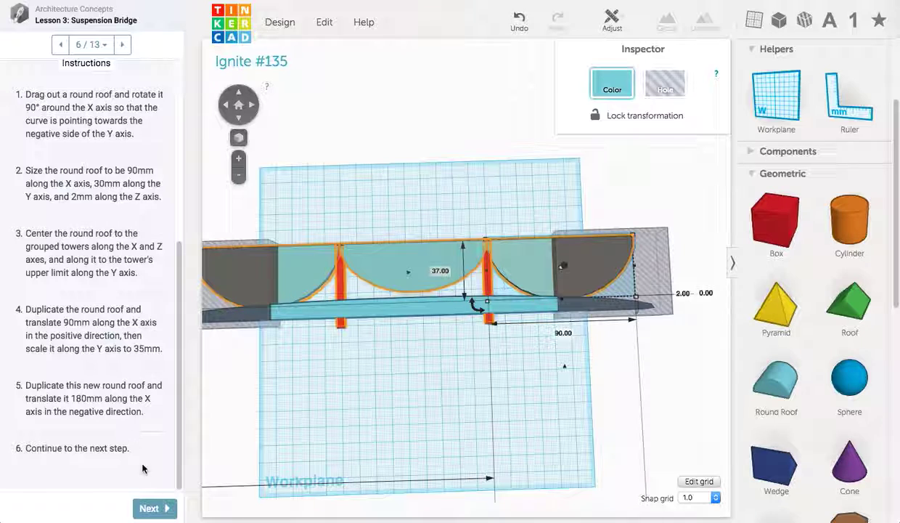
click(150, 507)
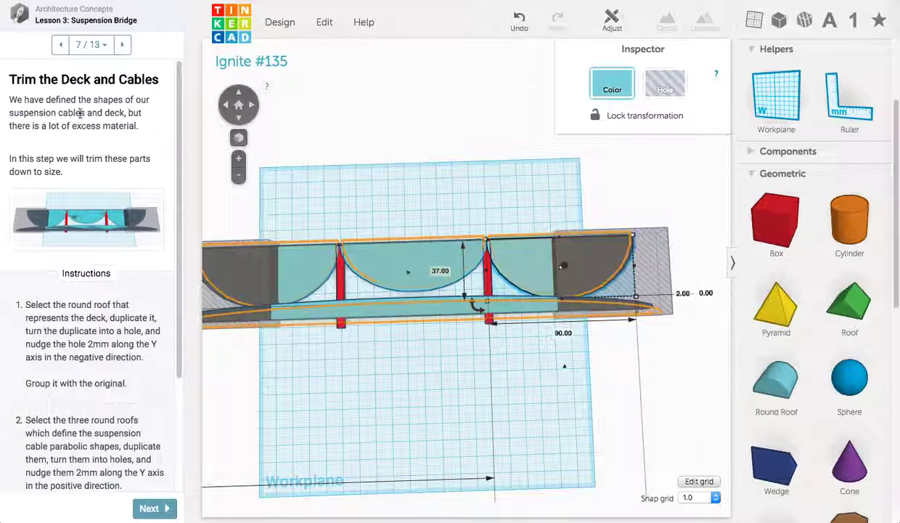
drag(27, 99, 161, 108)
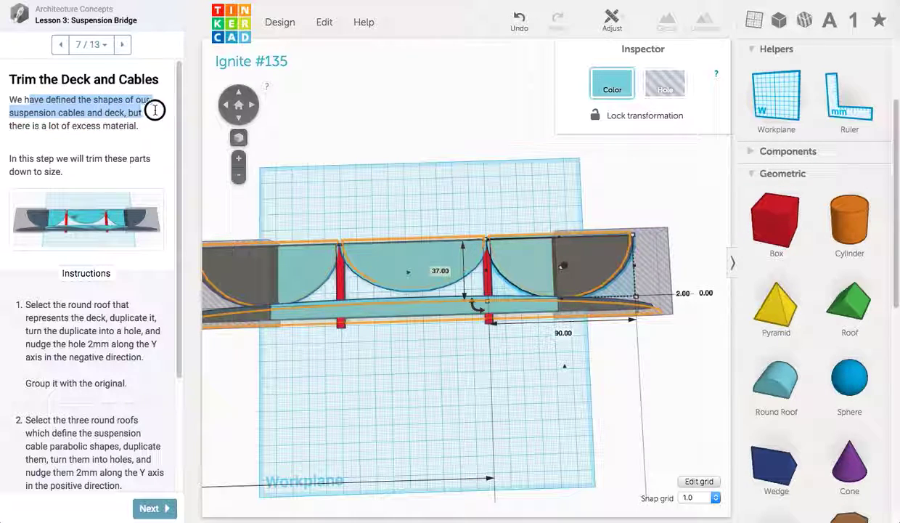
click(92, 124)
scroll(60, 151, down, 1)
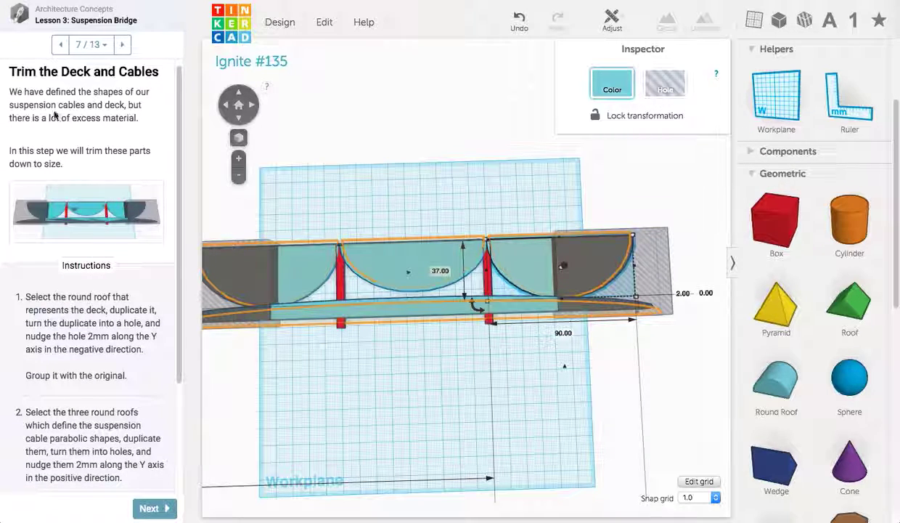
mouse_move(106, 187)
scroll(107, 186, down, 1)
scroll(102, 185, down, 3)
scroll(85, 180, up, 2)
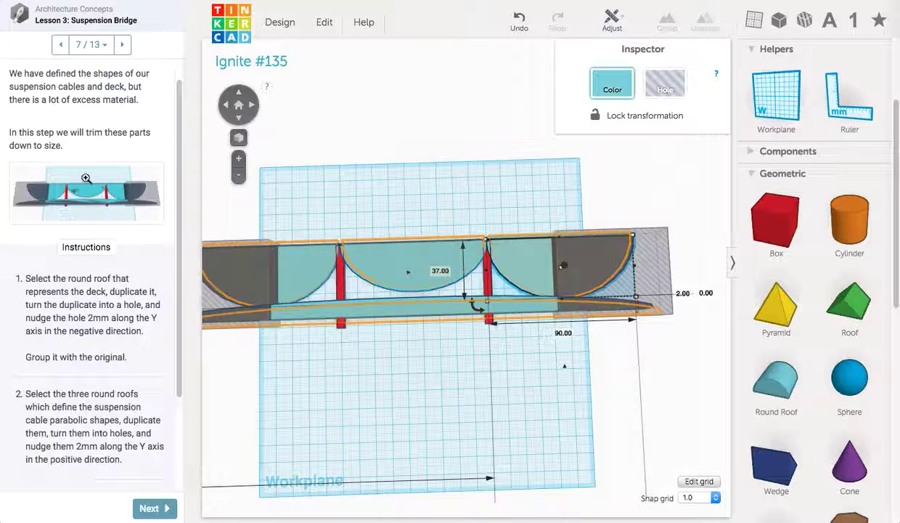
scroll(80, 166, down, 3)
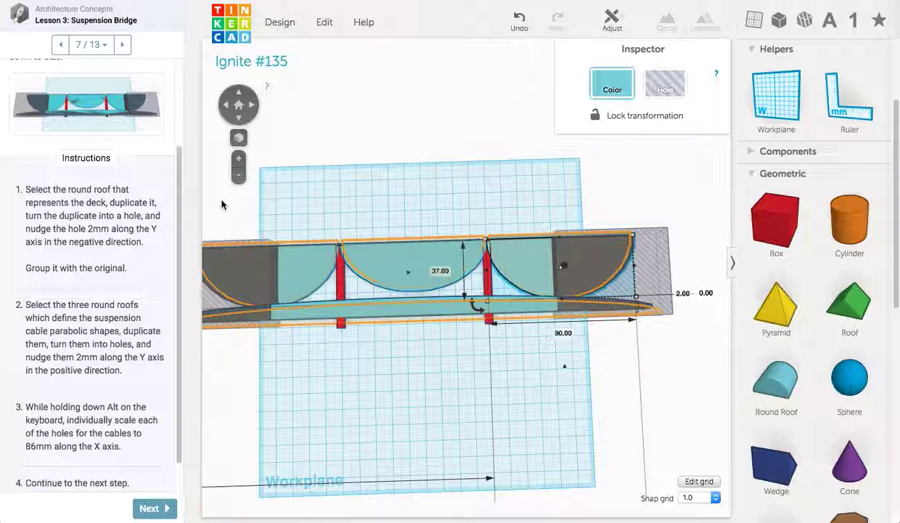
middle_drag(324, 205, 398, 232)
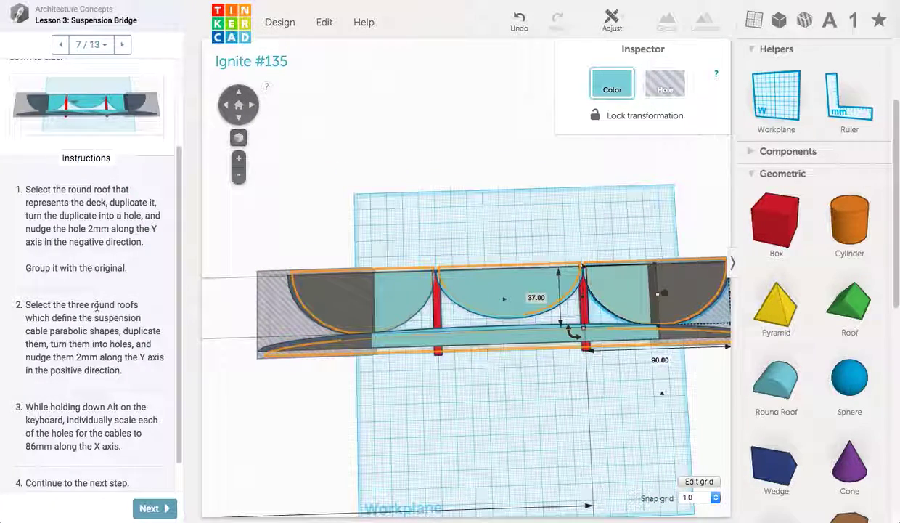
scroll(99, 303, down, 2)
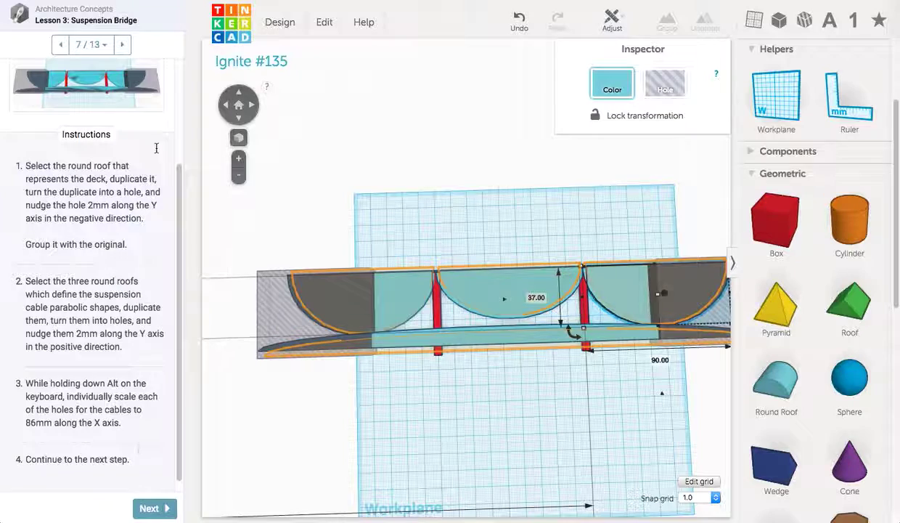
Preview lesson step 8, Make the Suspenders, and return to step 7 to reread the deck trimming instructions.
click(123, 45)
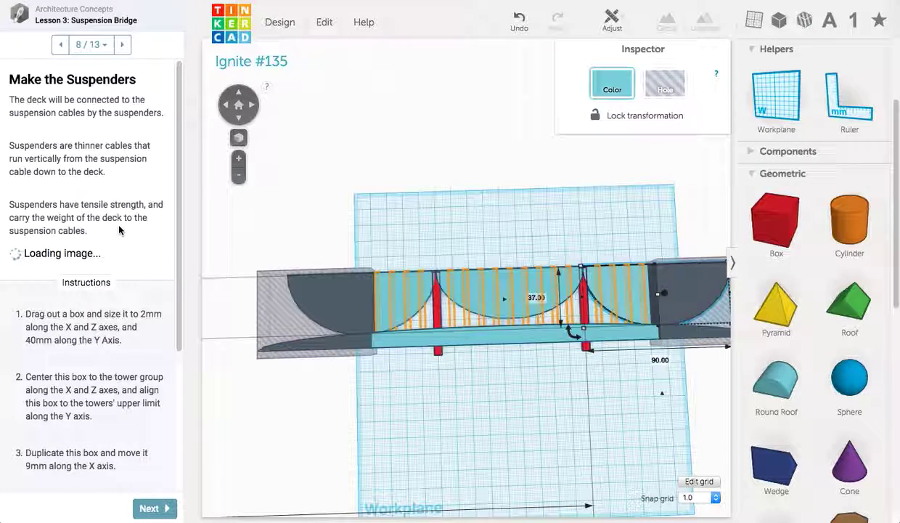
mouse_move(89, 276)
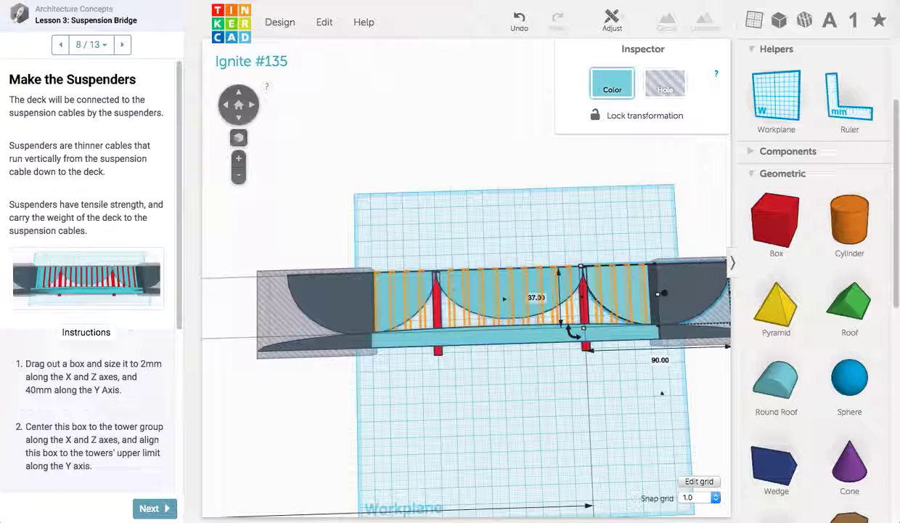
click(61, 45)
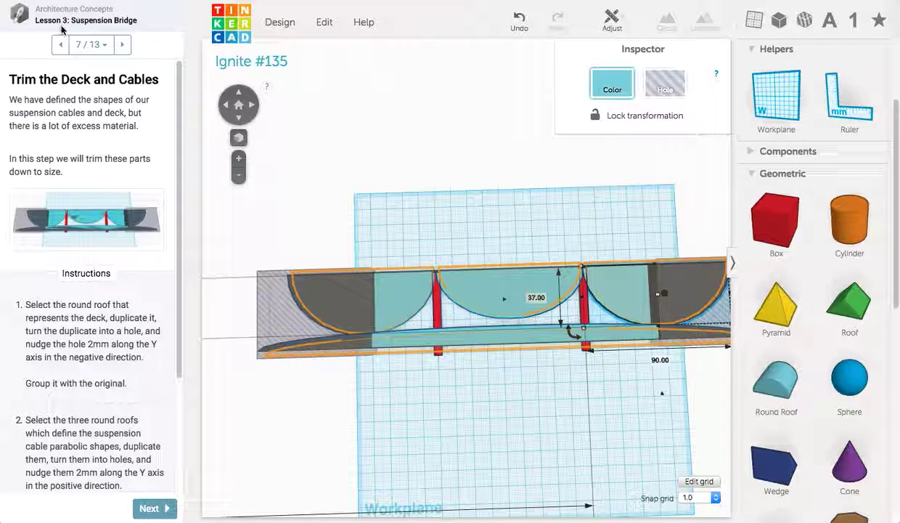
drag(181, 221, 185, 254)
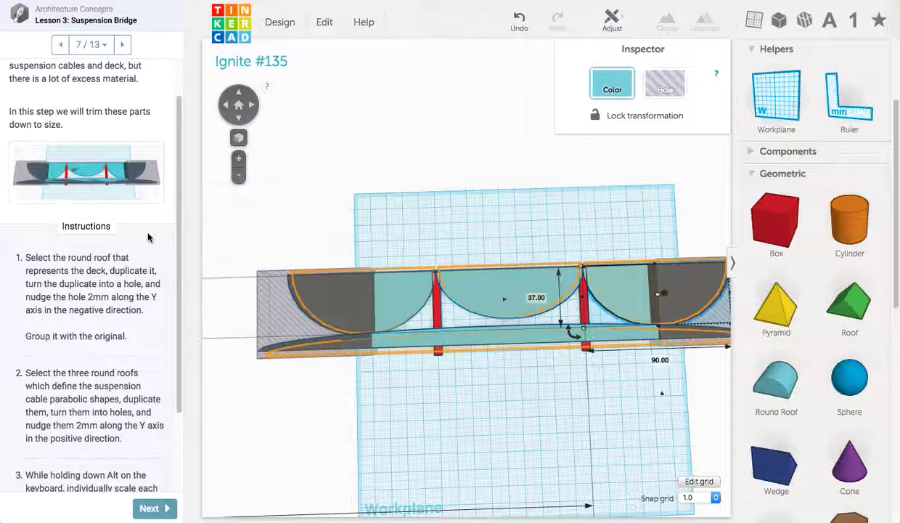
drag(44, 270, 163, 279)
click(167, 281)
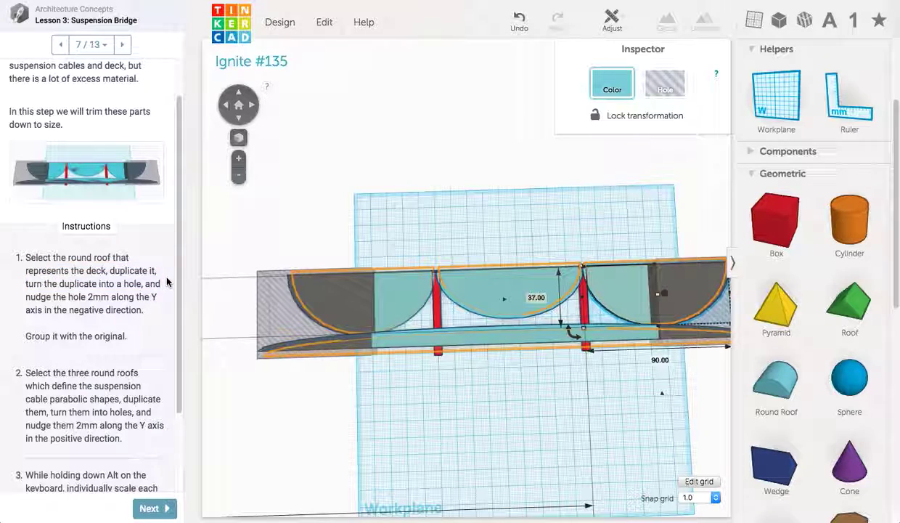
scroll(166, 281, down, 1)
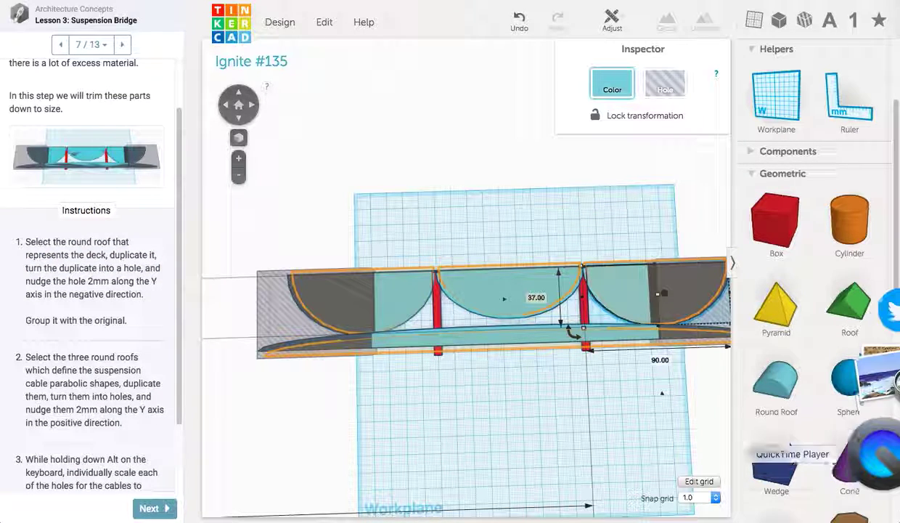
right_click(879, 456)
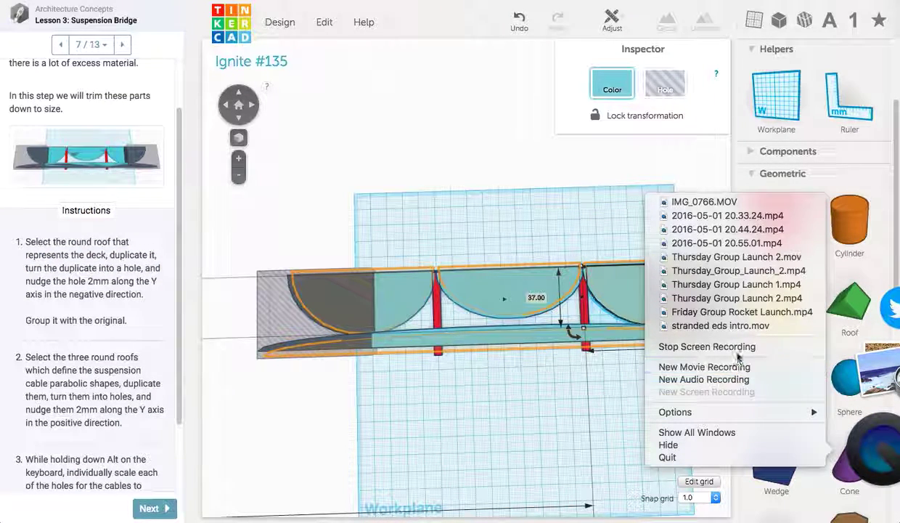